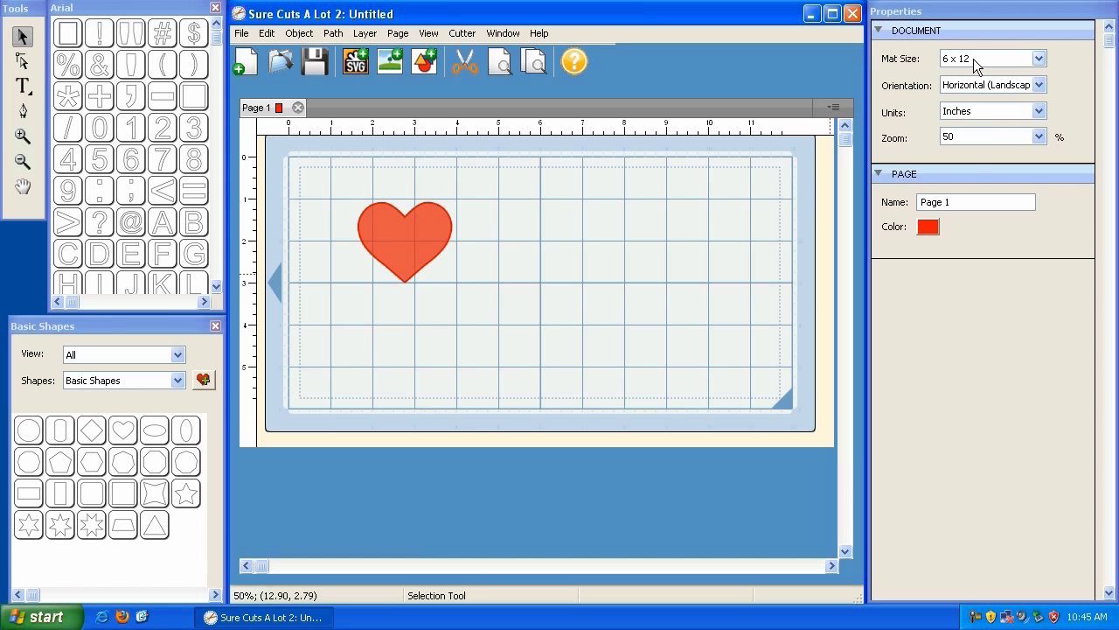
# Set the document's mat size to 12 x 12 and its orientation to Vertical (Portrait).
pyautogui.click(974, 61)
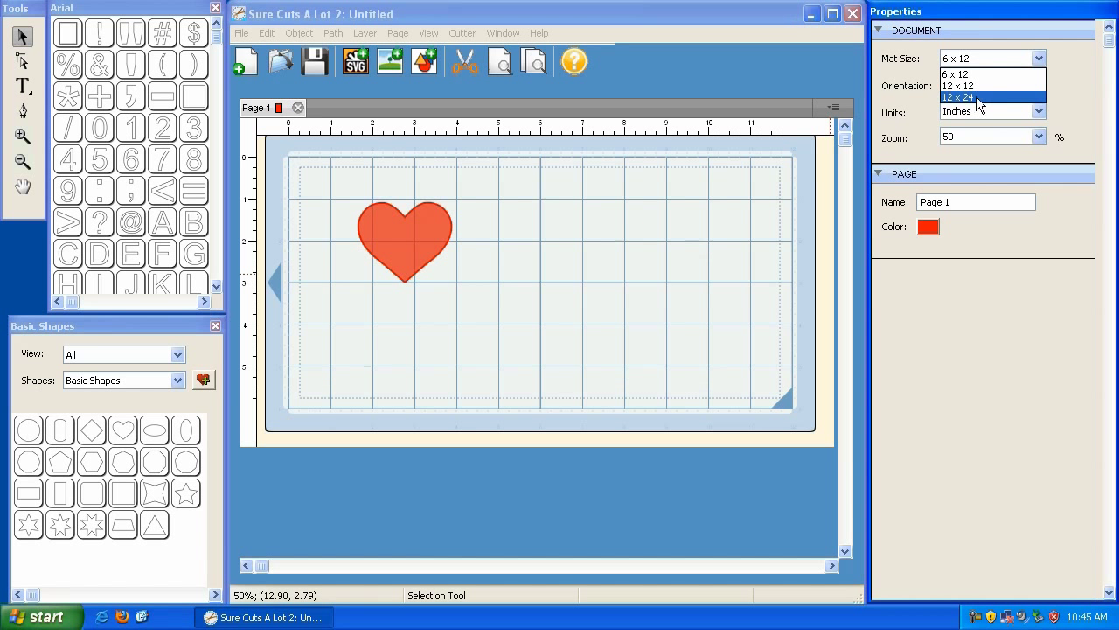
pyautogui.click(975, 96)
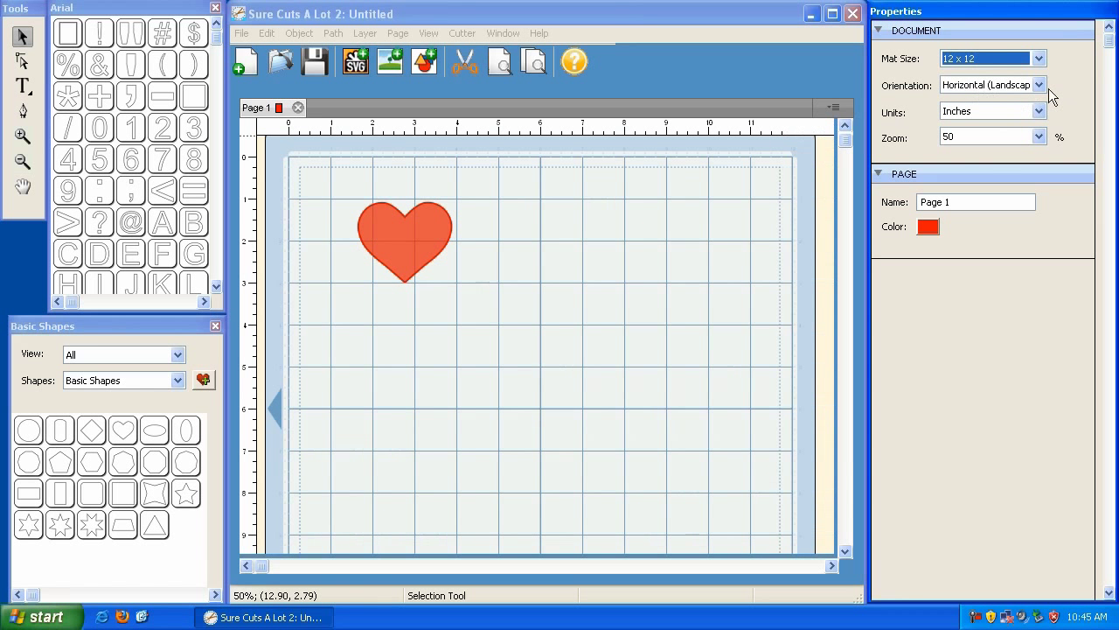
pyautogui.click(1033, 88)
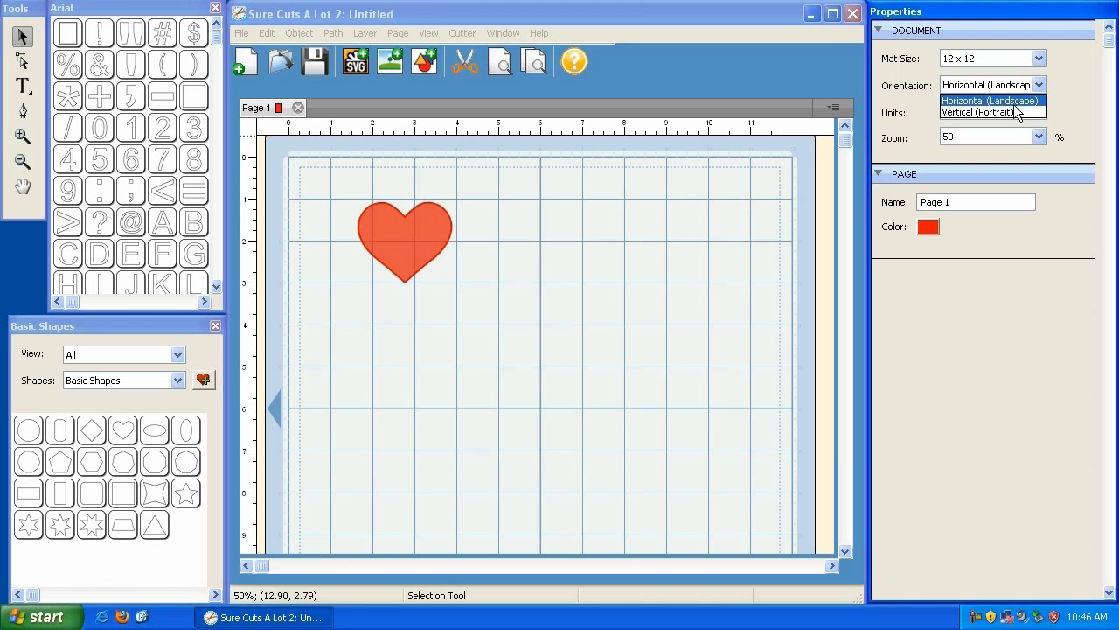
pyautogui.click(1006, 114)
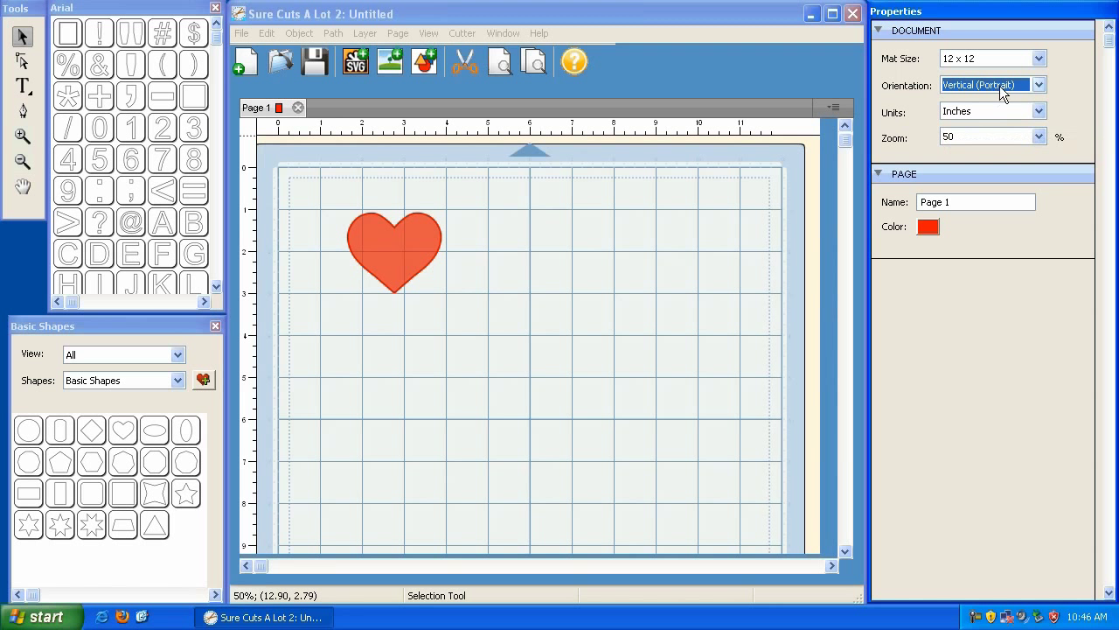
# Set the mat size back to 6 x 12 and the orientation to Horizontal (Landscape).
pyautogui.click(22, 161)
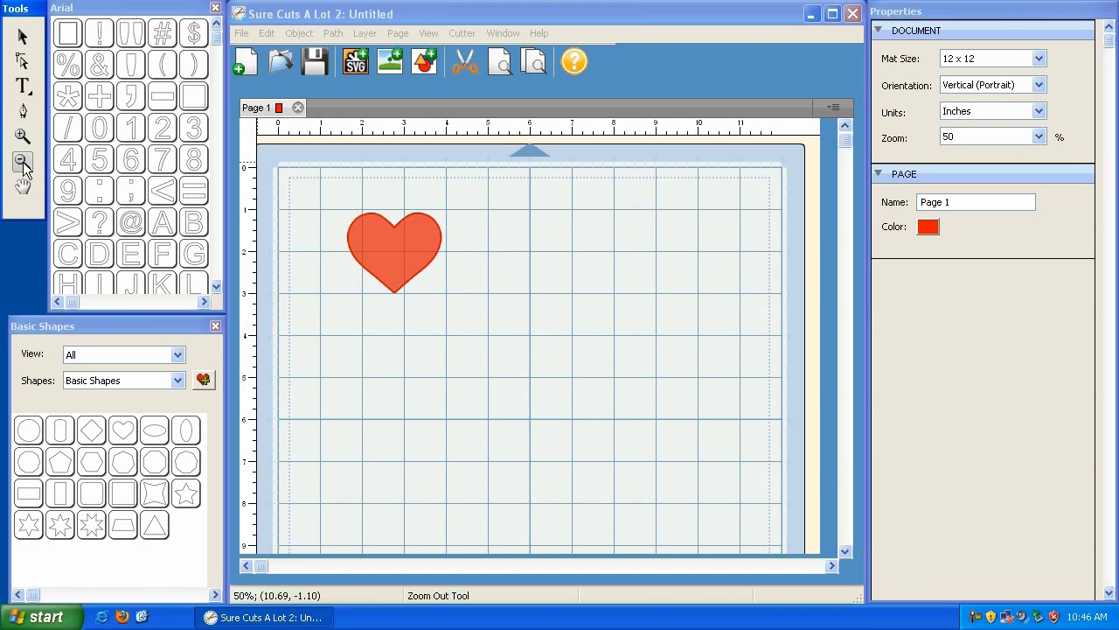
pyautogui.click(554, 375)
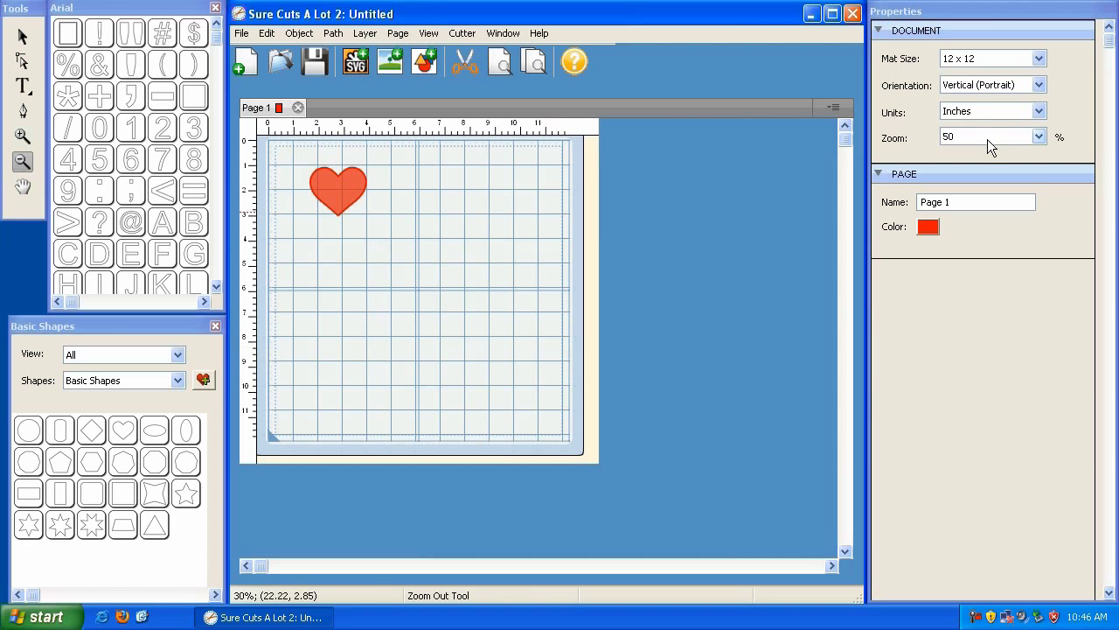
pyautogui.click(987, 56)
pyautogui.click(978, 73)
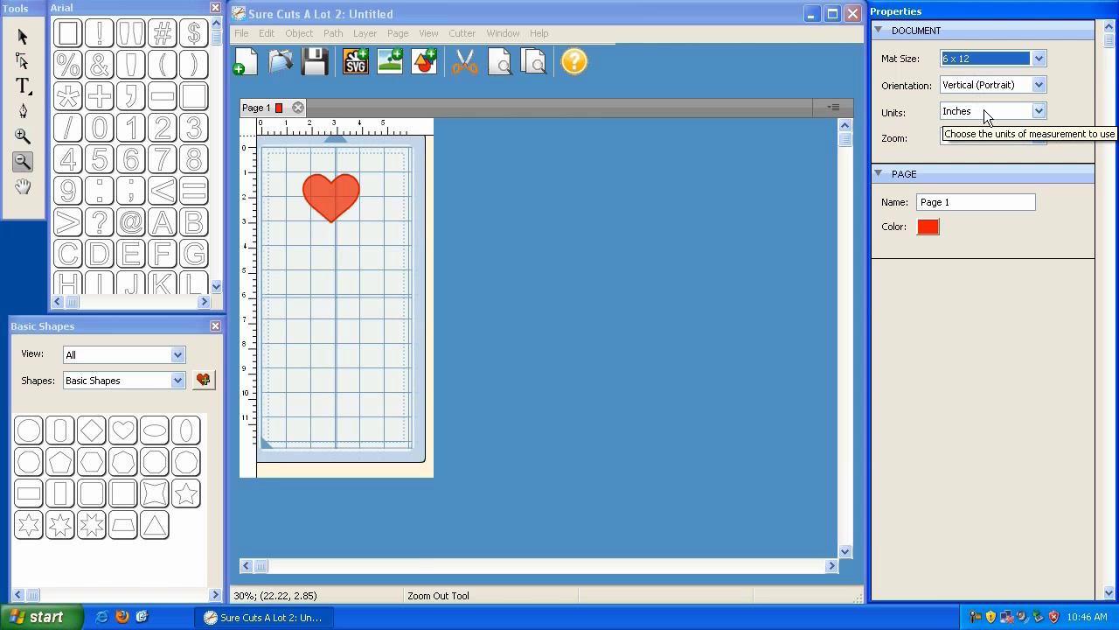
pyautogui.click(996, 86)
pyautogui.click(992, 101)
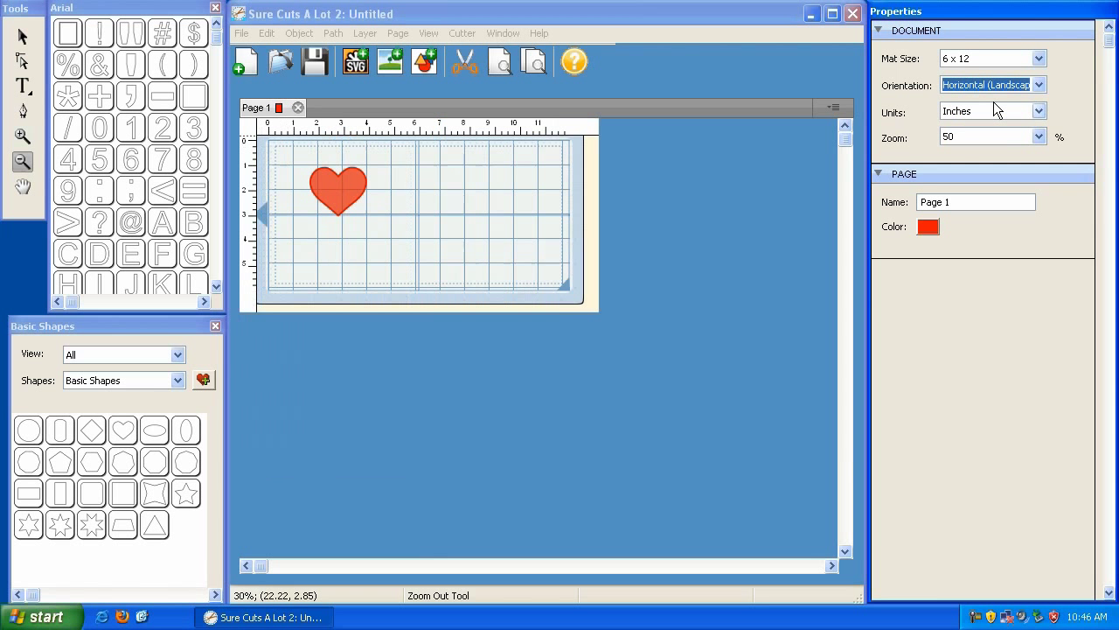
# Switch the mat orientation to Vertical (Portrait) and back to Horizontal (Landscape).
pyautogui.click(995, 86)
pyautogui.click(994, 112)
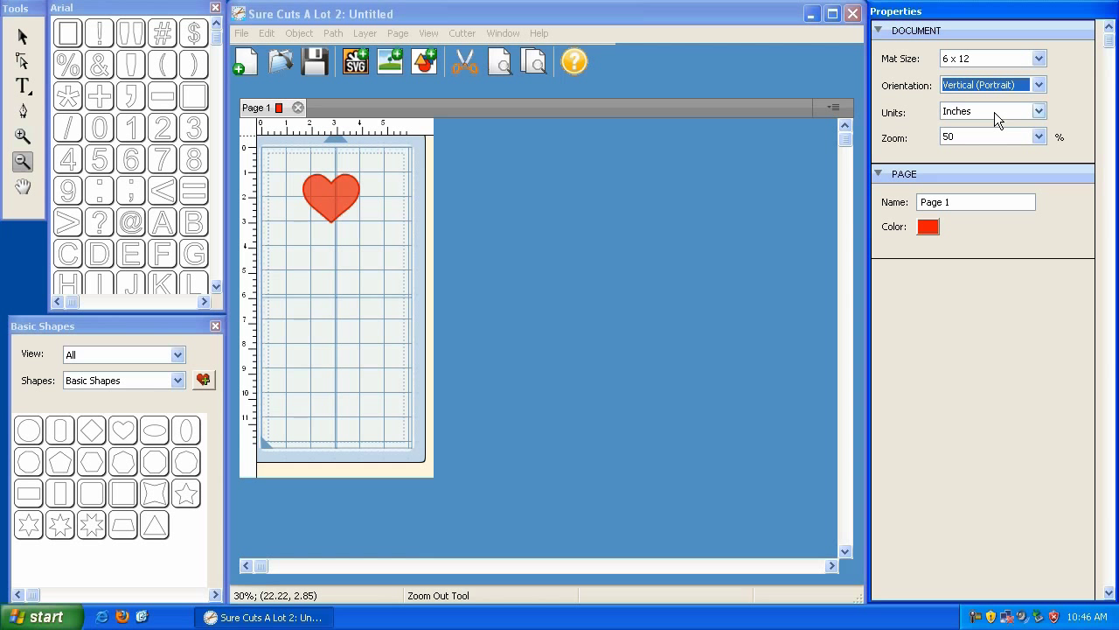
pyautogui.click(1005, 87)
pyautogui.click(1004, 95)
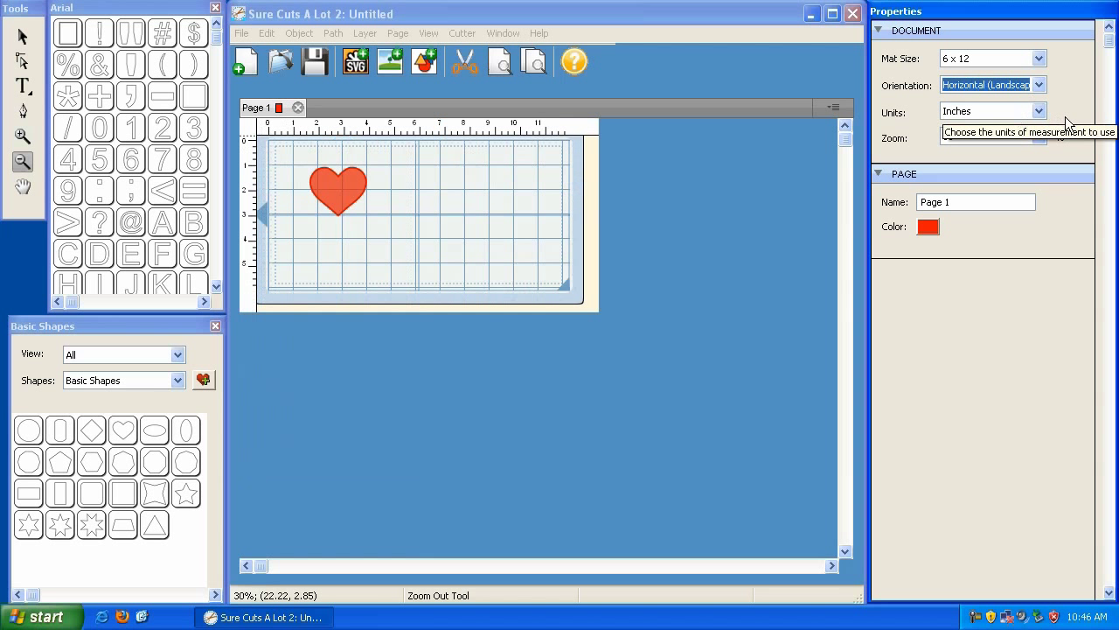
# Switch the document units to Cm and back to Inches.
pyautogui.click(1032, 112)
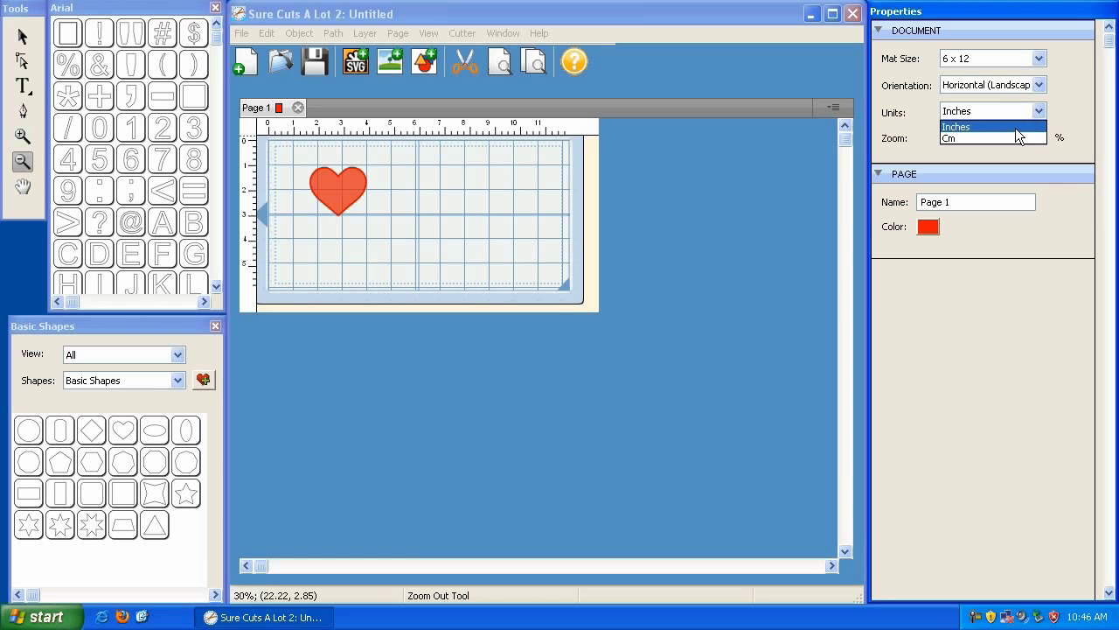
pyautogui.click(1004, 136)
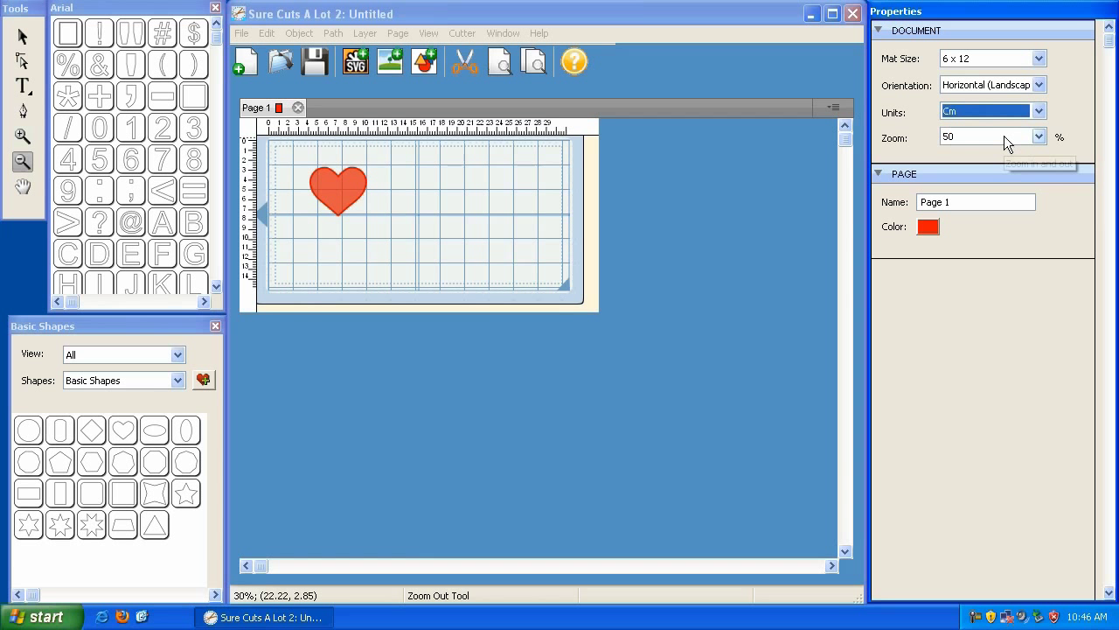
pyautogui.click(1008, 117)
pyautogui.click(1006, 123)
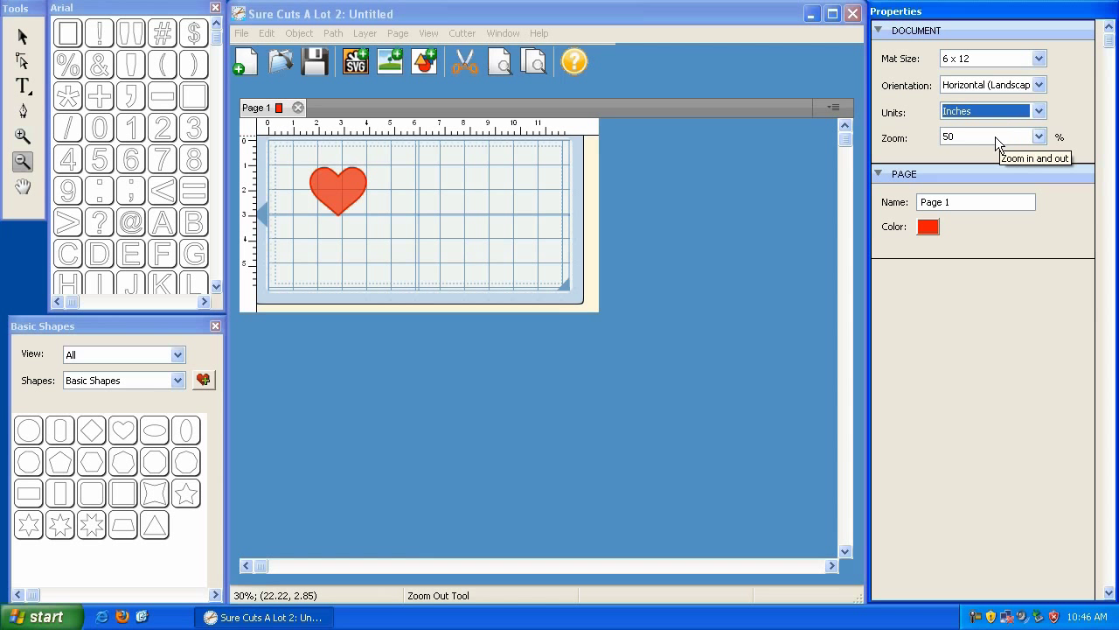
# Enlarge the mat view to 300 percent and restore the zoom to 50 percent.
pyautogui.click(995, 137)
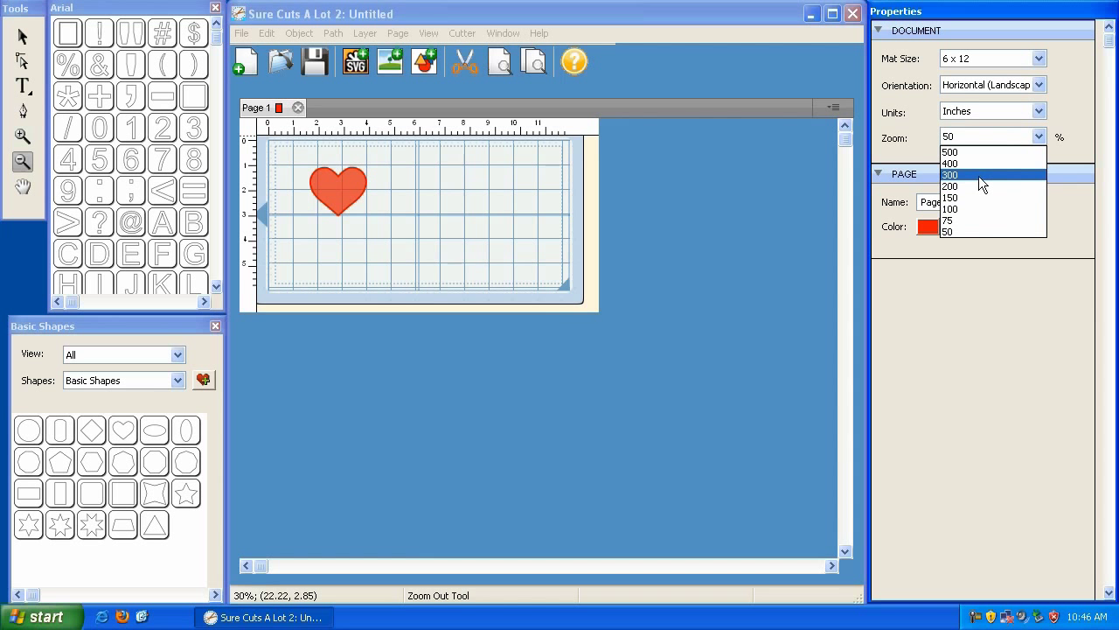
pyautogui.click(978, 175)
pyautogui.click(988, 135)
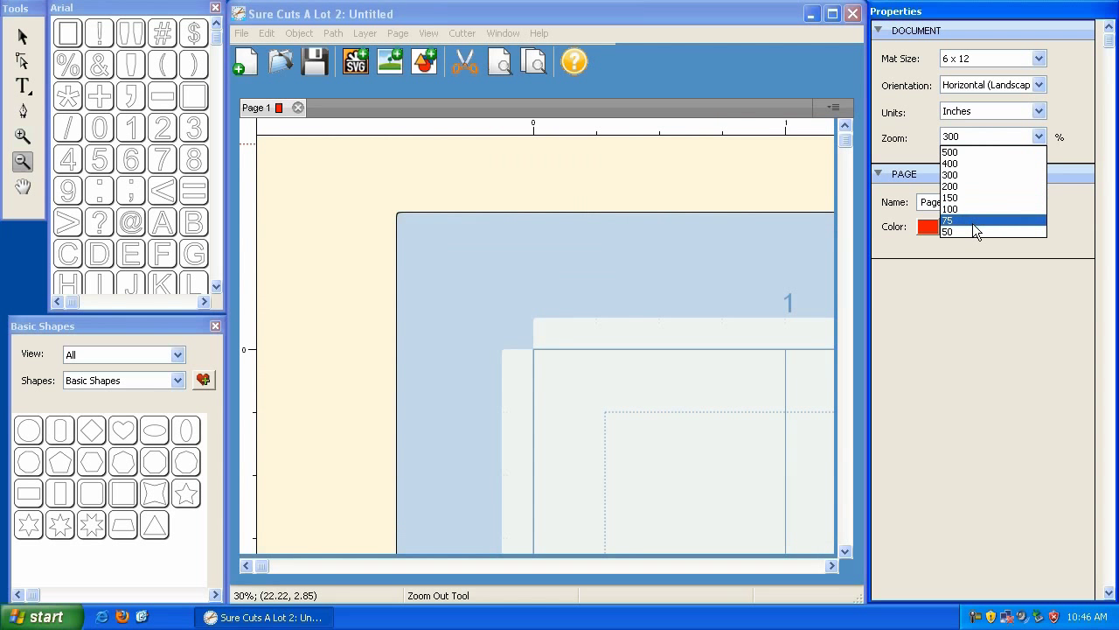
pyautogui.click(972, 229)
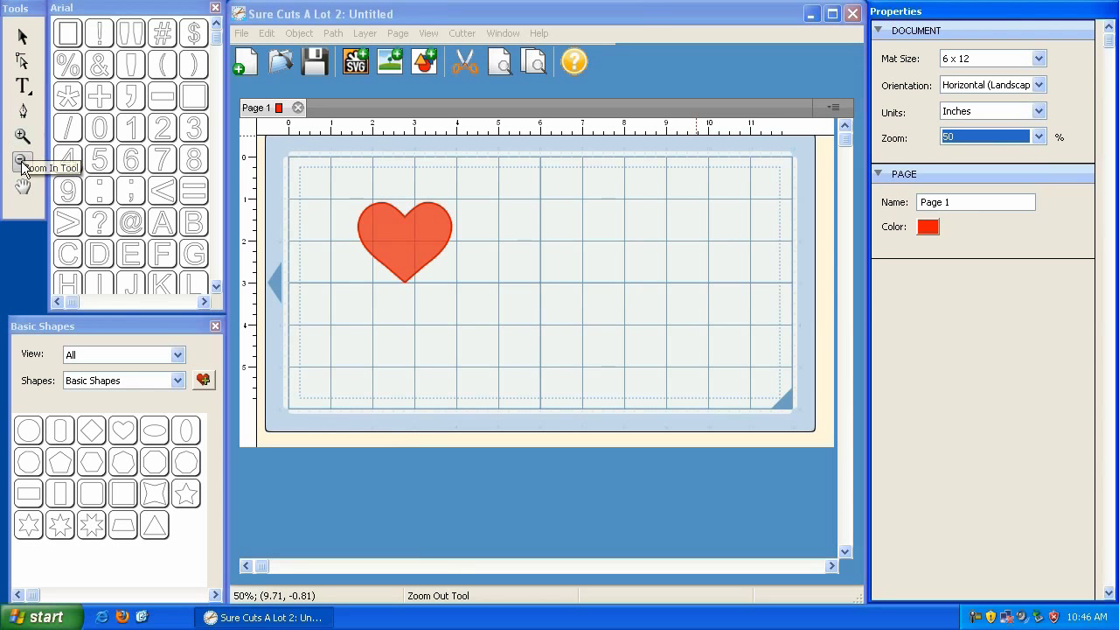
pyautogui.click(22, 164)
pyautogui.click(472, 252)
pyautogui.click(1039, 136)
pyautogui.click(973, 230)
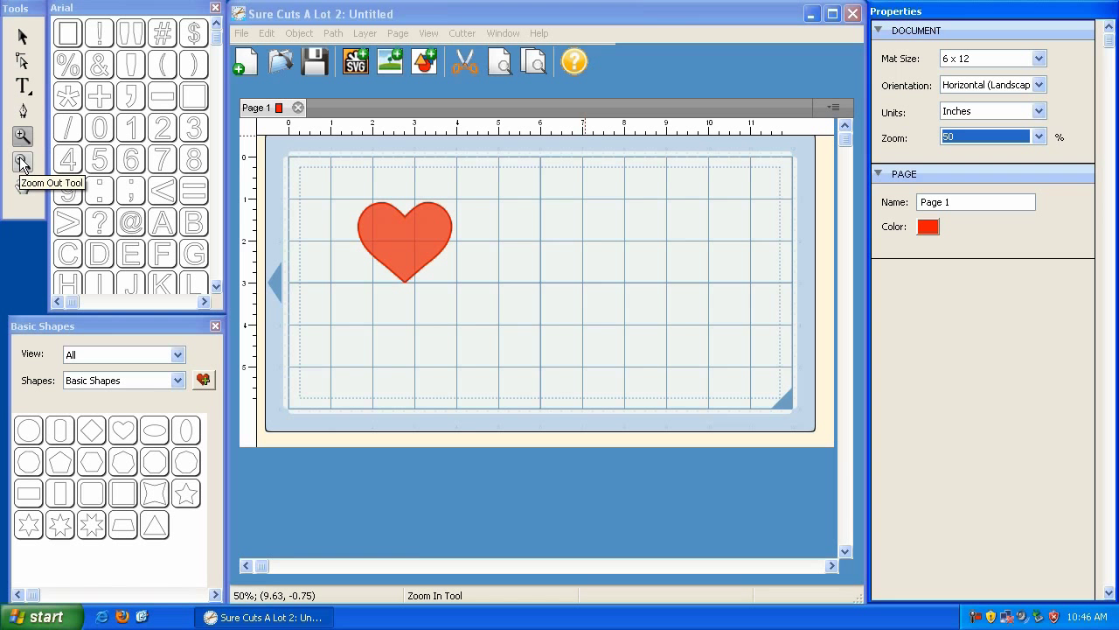
pyautogui.click(978, 134)
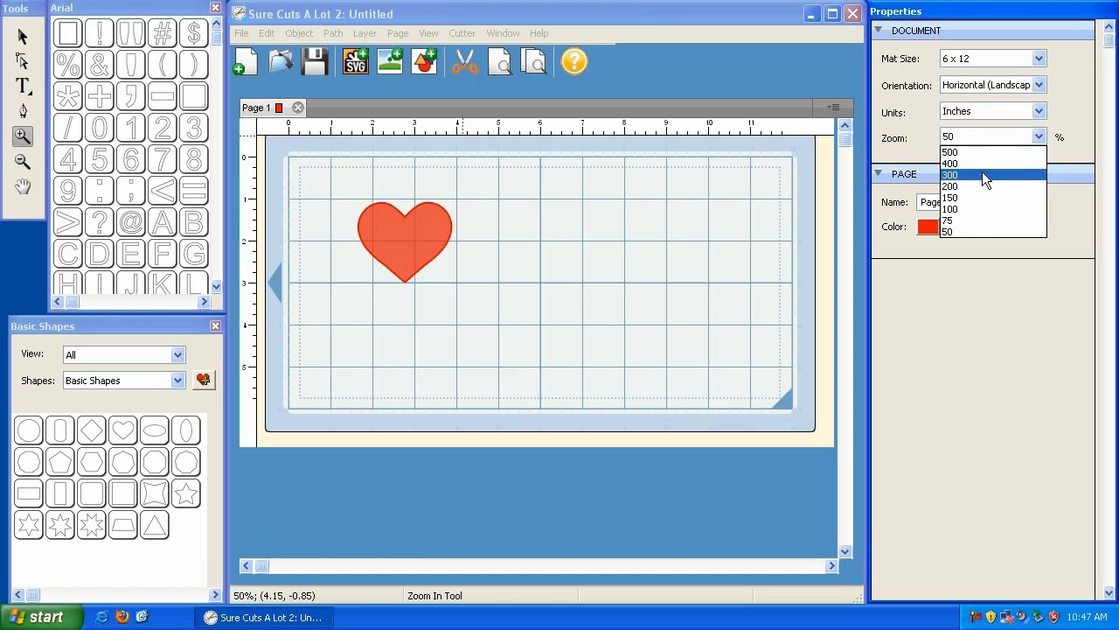
pyautogui.click(21, 164)
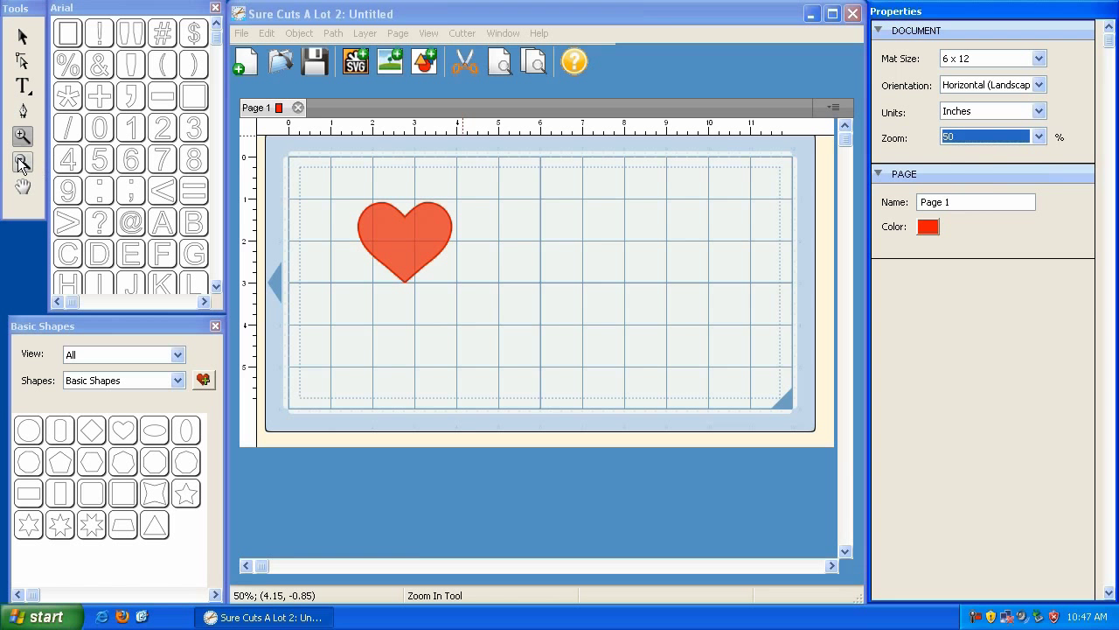
pyautogui.click(22, 136)
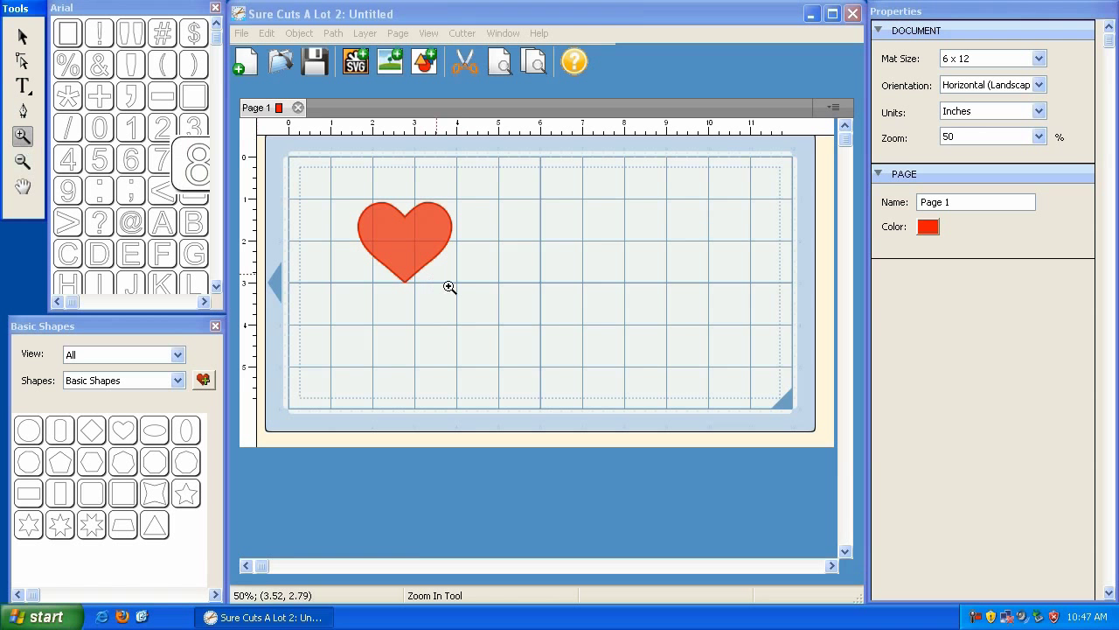
pyautogui.click(21, 162)
pyautogui.click(984, 136)
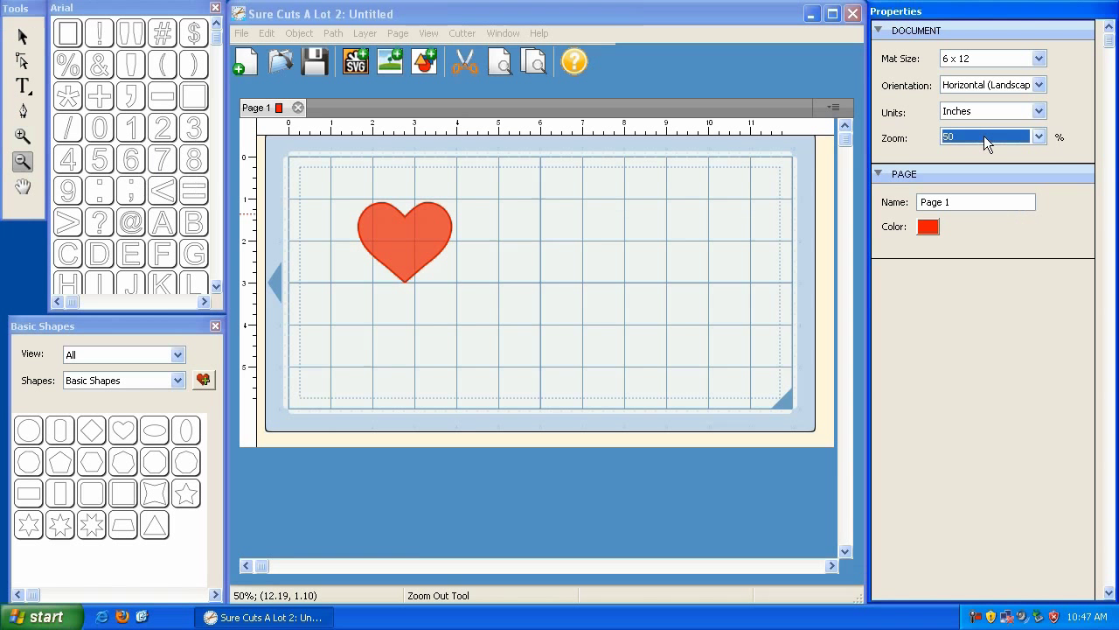
pyautogui.click(983, 136)
pyautogui.click(965, 230)
# Shrink the mat view with the Zoom Out tool and enlarge it again to 50 percent with the Zoom In tool.
pyautogui.click(21, 166)
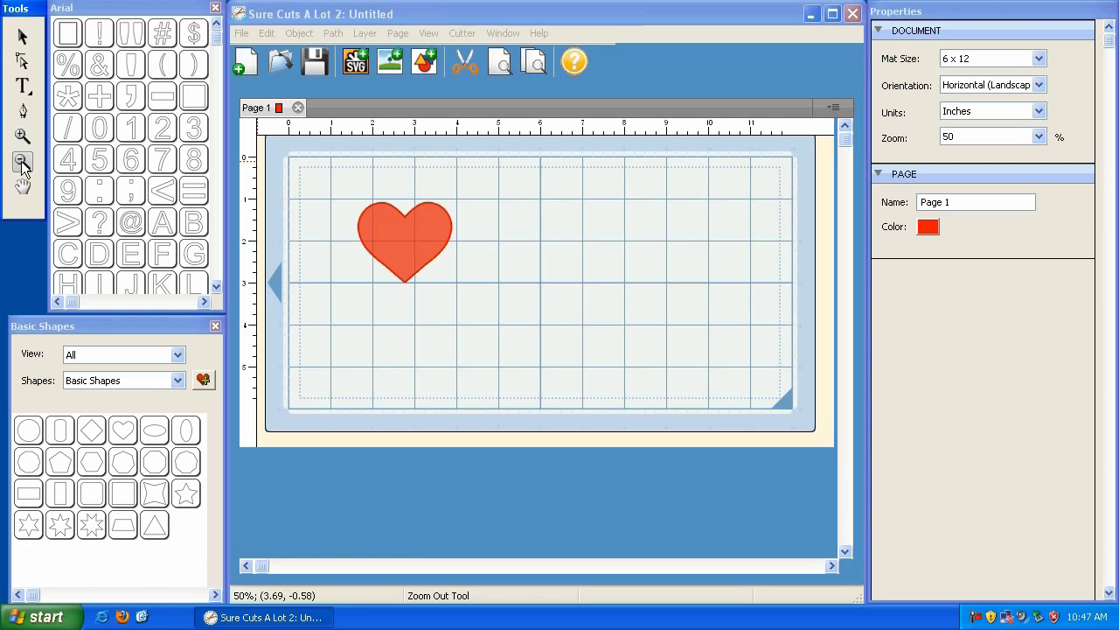
pyautogui.click(521, 259)
pyautogui.click(507, 240)
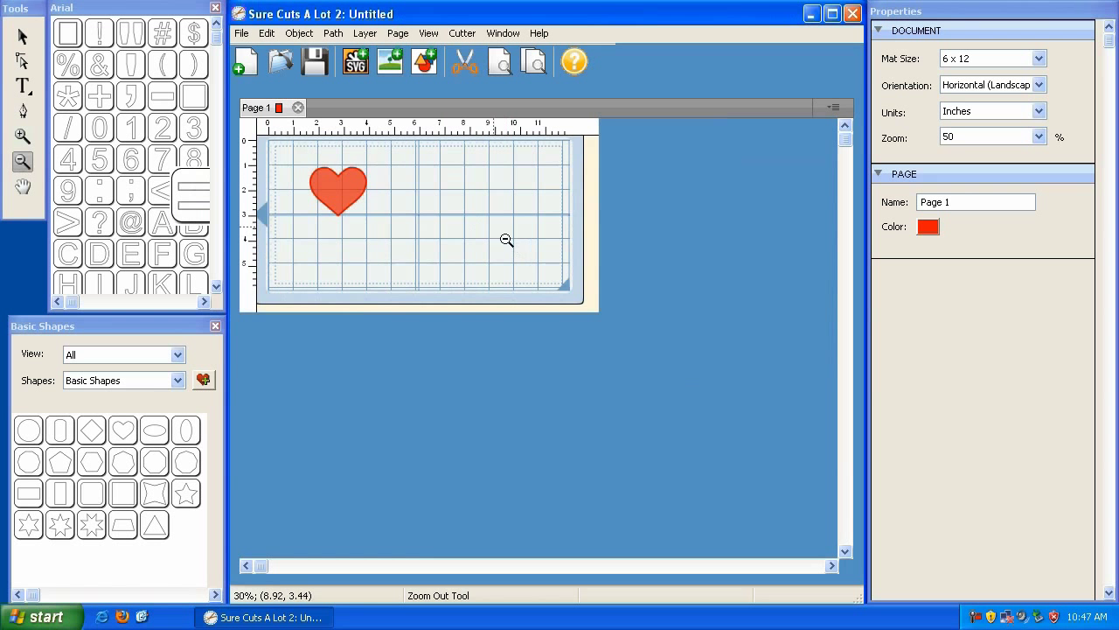
pyautogui.click(436, 206)
pyautogui.click(398, 190)
pyautogui.press('z')
pyautogui.click(437, 197)
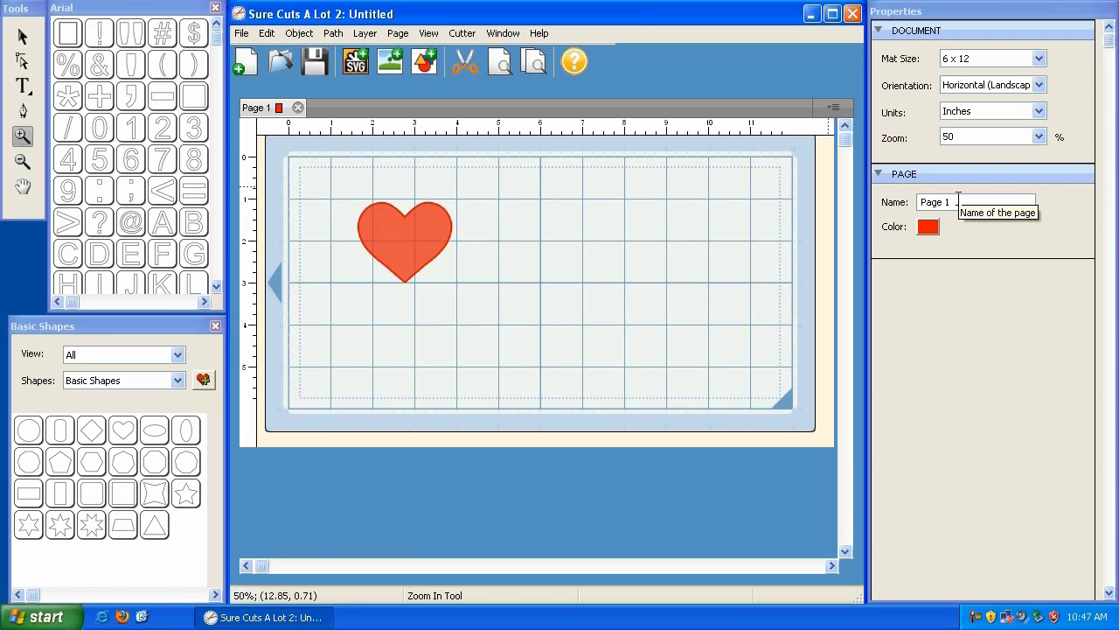
# Rename the page as Heart.
pyautogui.moveTo(958, 197); pyautogui.dragTo(897, 201)
pyautogui.write('Heart')
pyautogui.press('Return')
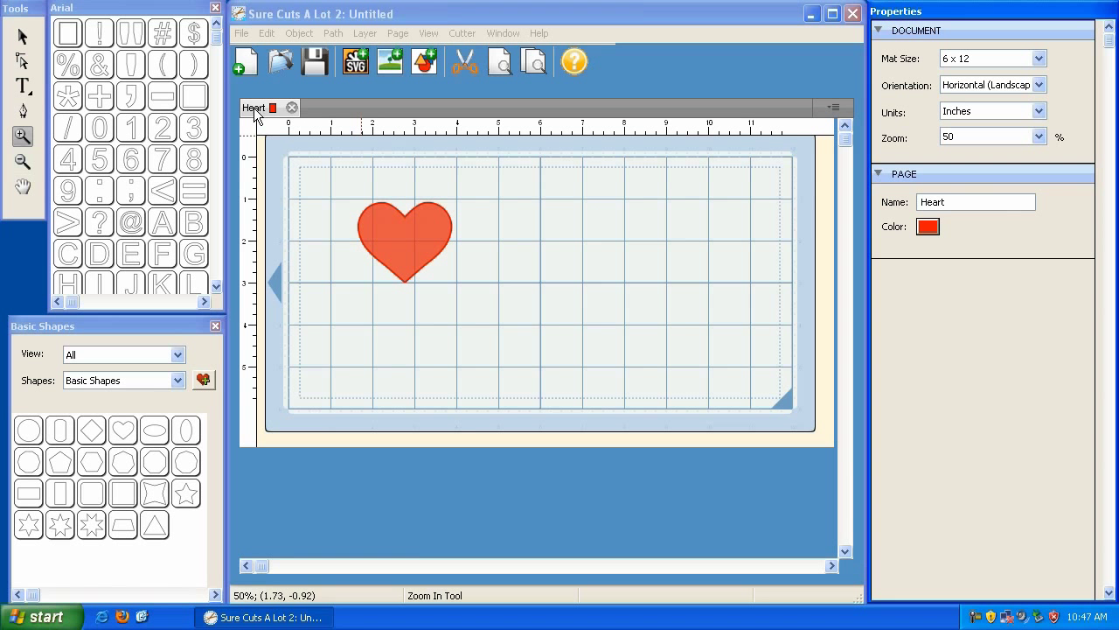
pyautogui.click(929, 229)
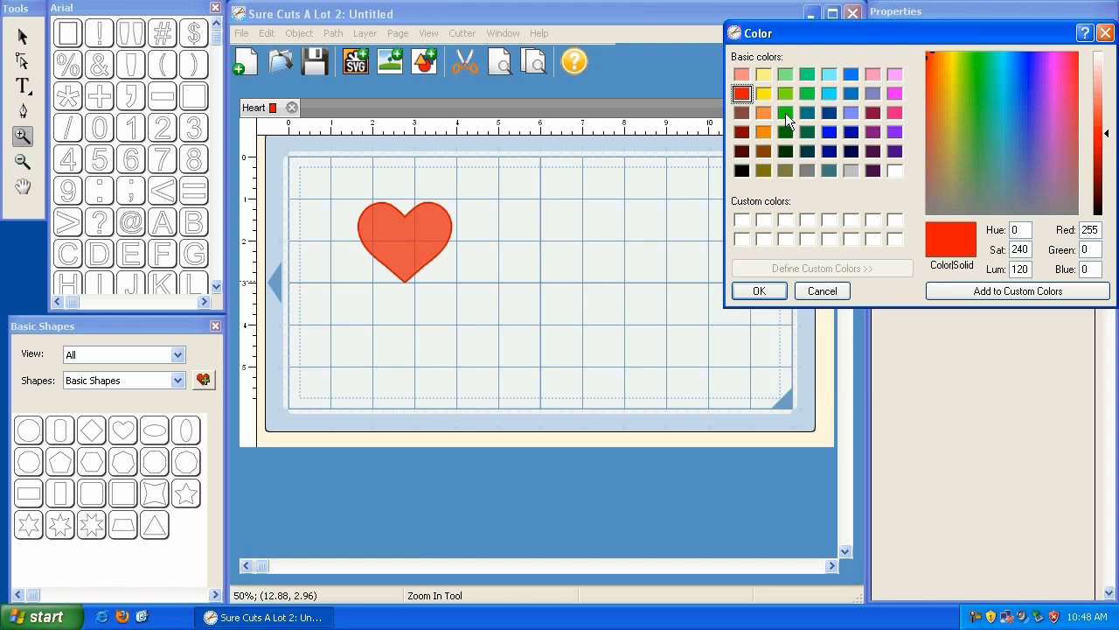
pyautogui.press('Escape')
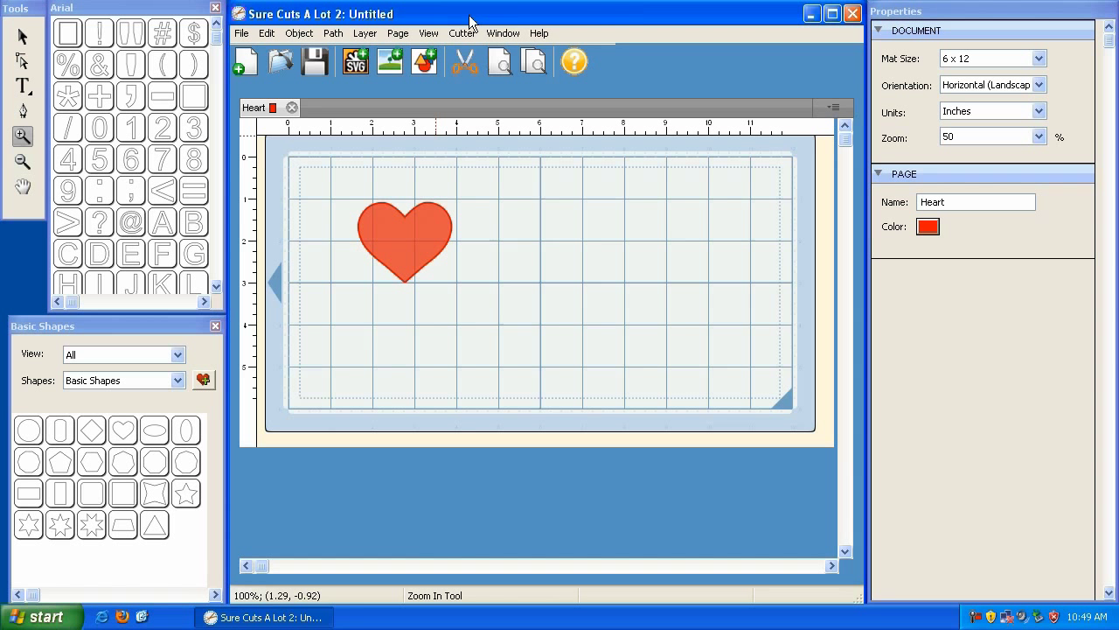
pyautogui.click(428, 34)
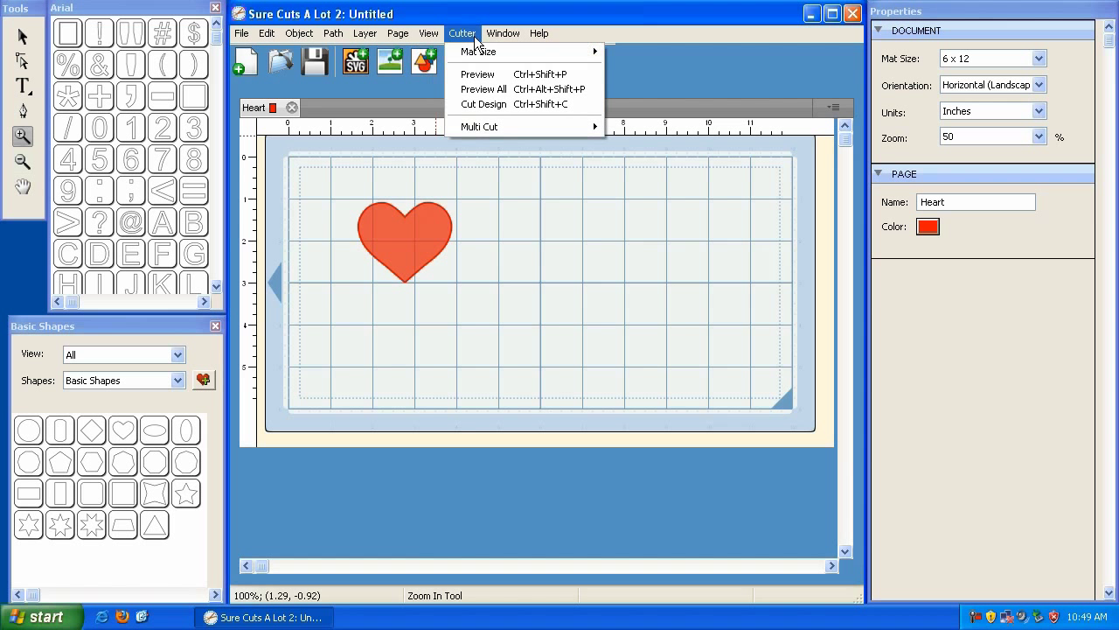
pyautogui.moveTo(481, 52)
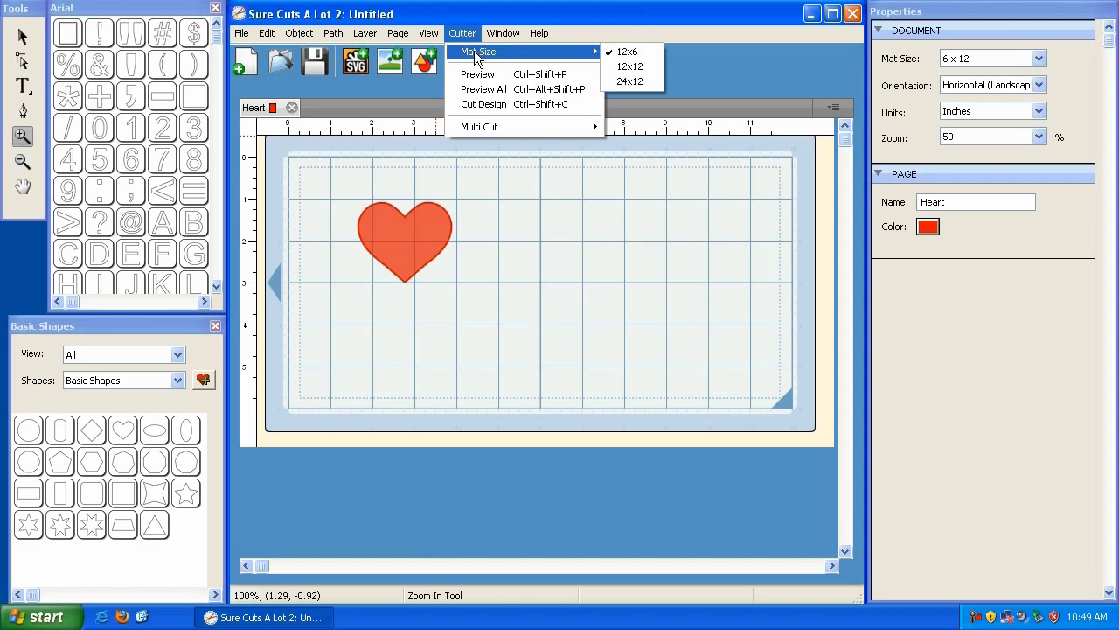
pyautogui.click(630, 82)
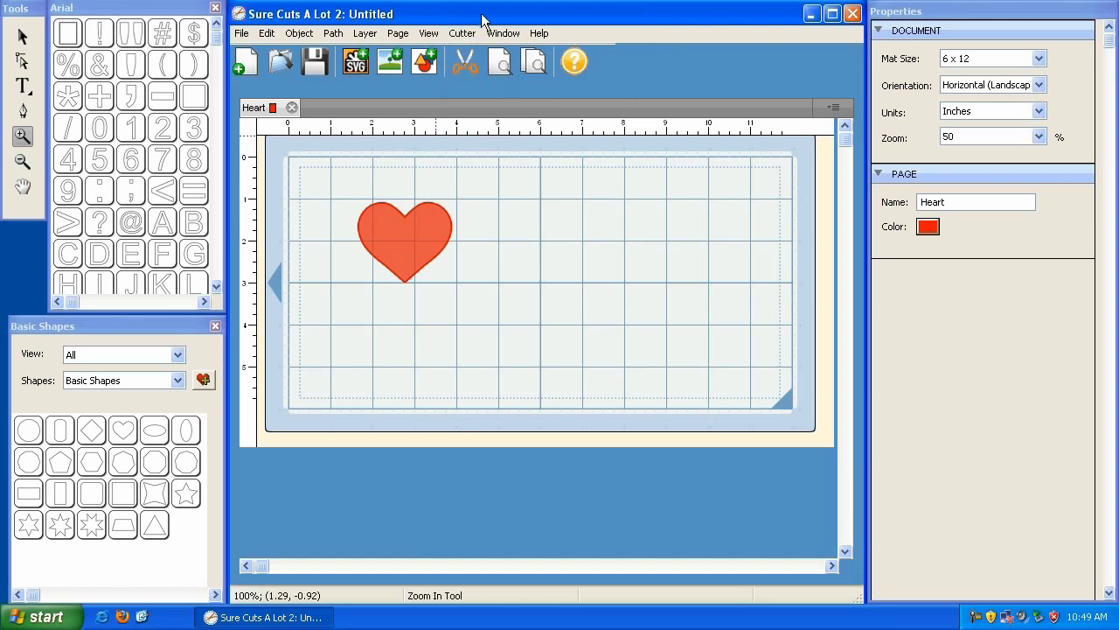
pyautogui.click(430, 33)
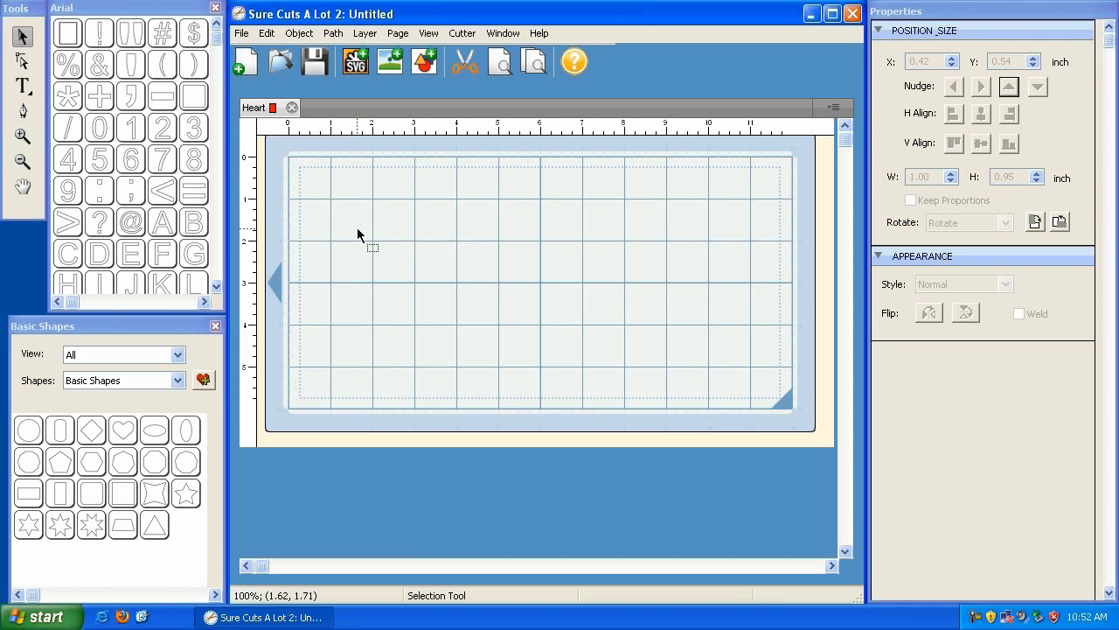
# Place a five-pointed star from Basic Shapes on the mat, about 3.66 by 3.49 inches, at about X 3.17, Y 0.96.
pyautogui.click(186, 493)
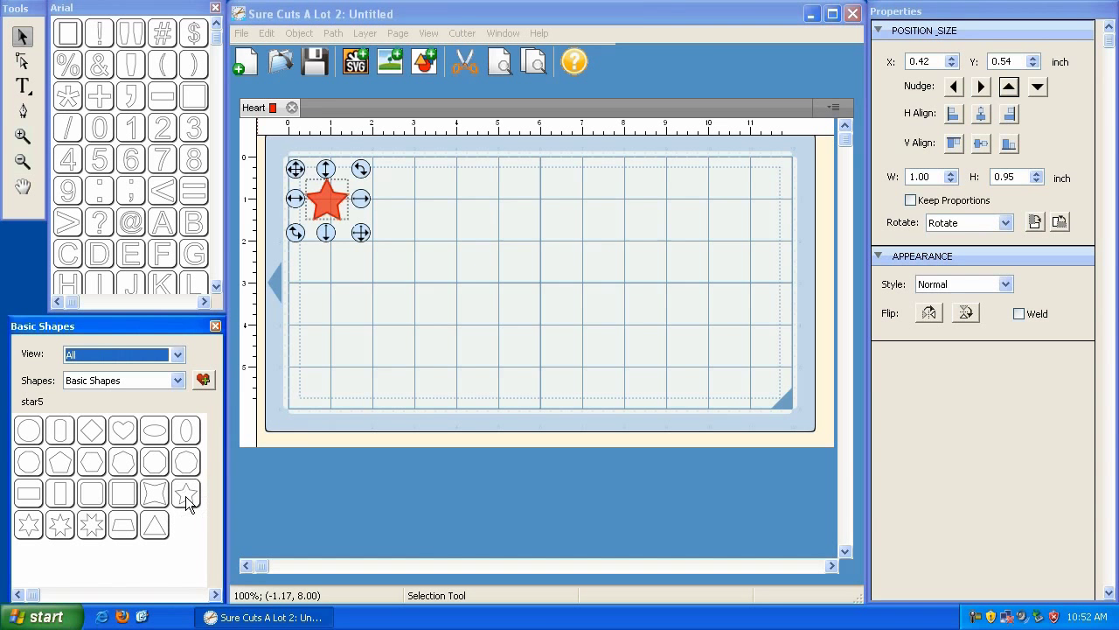
pyautogui.moveTo(361, 233); pyautogui.dragTo(473, 327)
pyautogui.moveTo(297, 171); pyautogui.dragTo(413, 189)
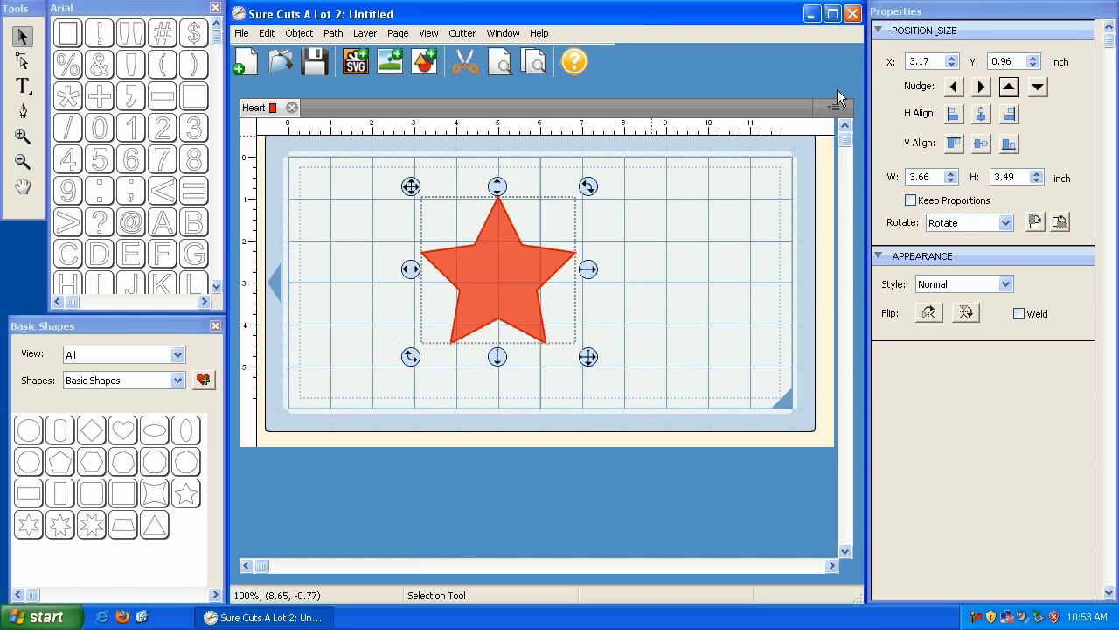
# Set the star's X position to 2 inches.
pyautogui.doubleClick(932, 62)
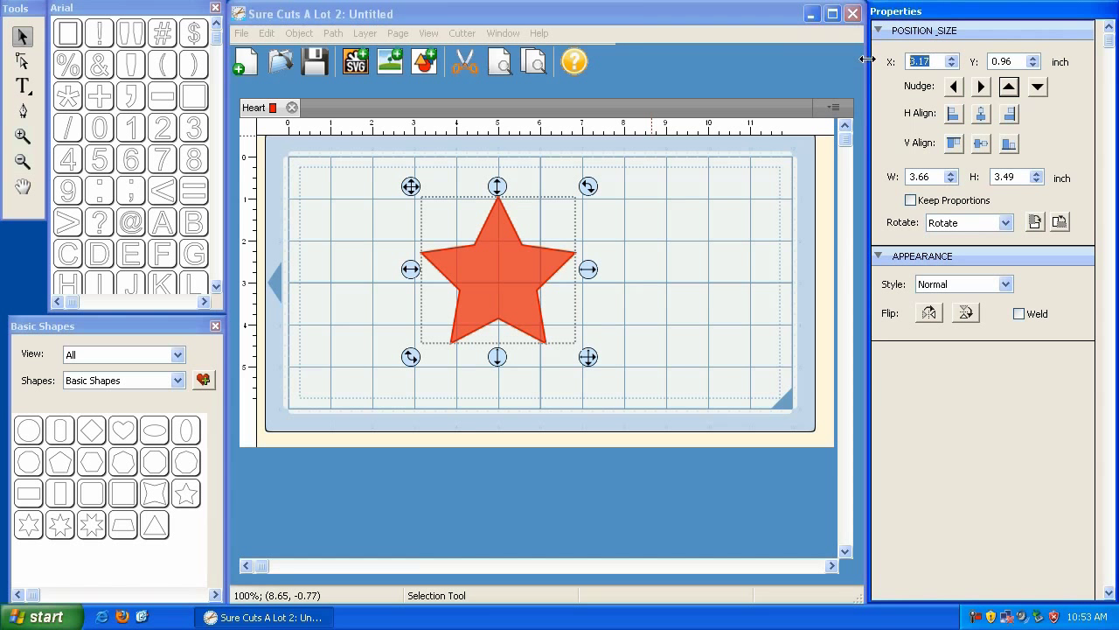
pyautogui.write('2')
pyautogui.press('Return')
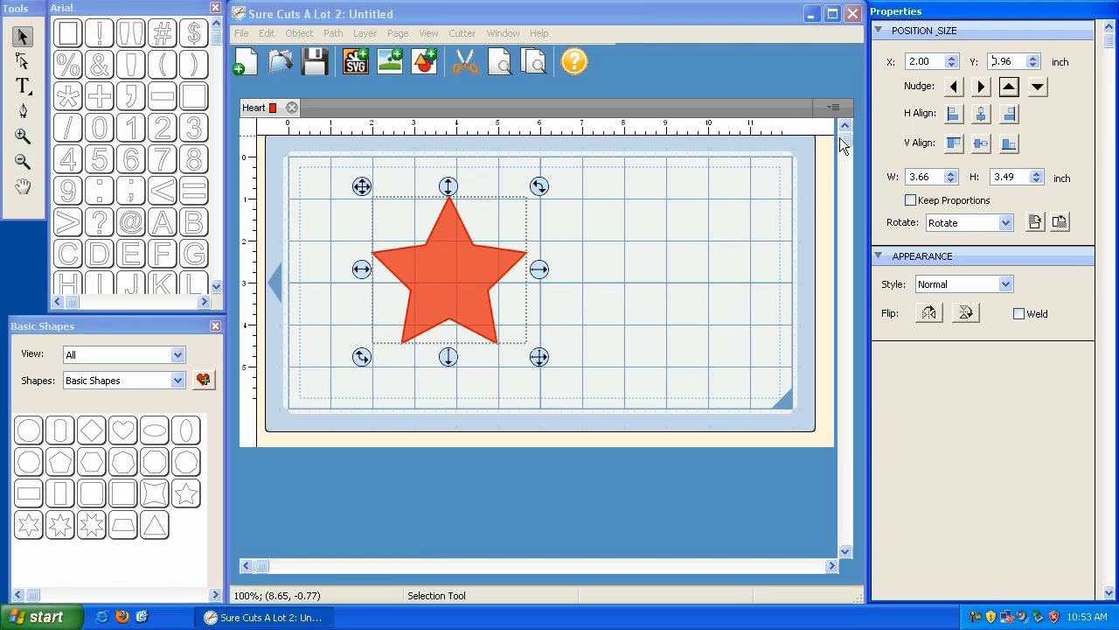
# Reselect the star and move it past the mat's upper-left corner, to about X -1.08, Y -1.92 inches.
pyautogui.click(644, 273)
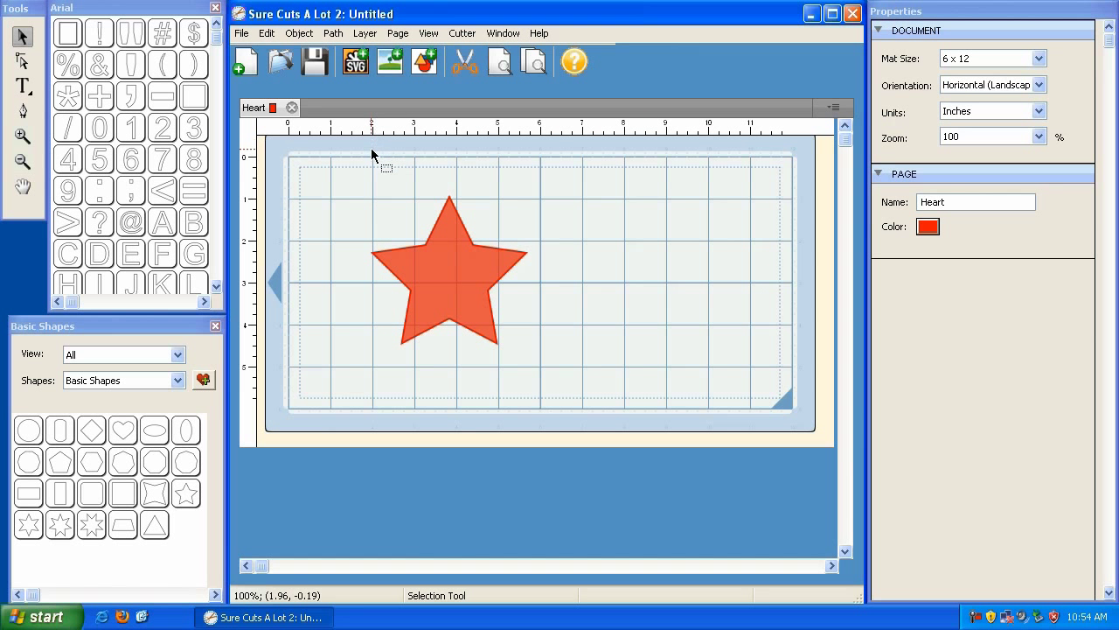
pyautogui.click(415, 284)
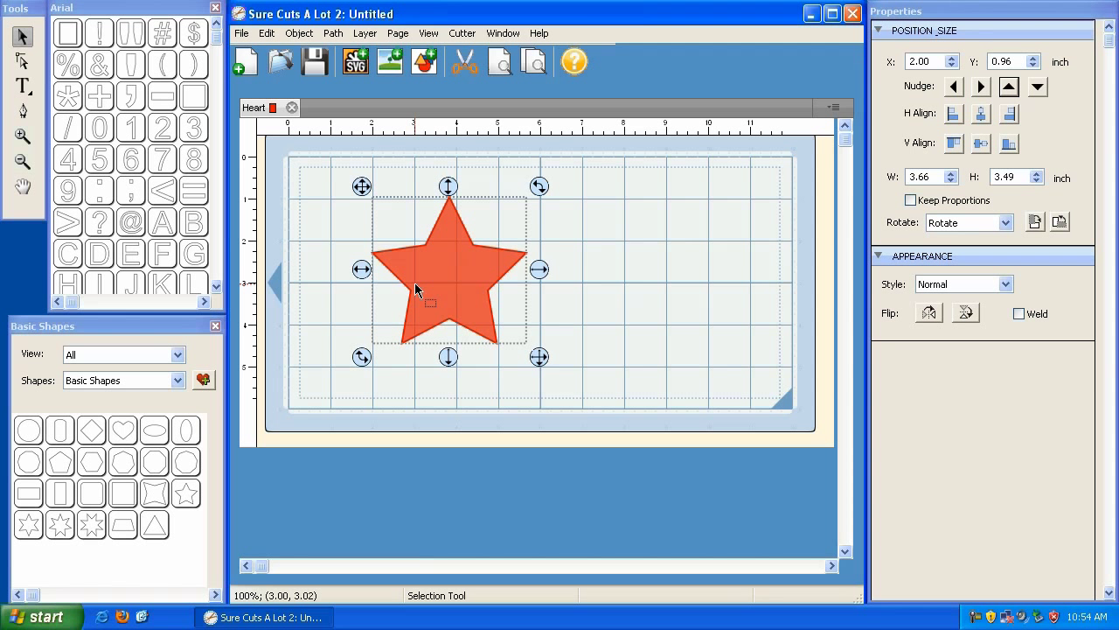
pyautogui.moveTo(363, 182); pyautogui.dragTo(234, 70)
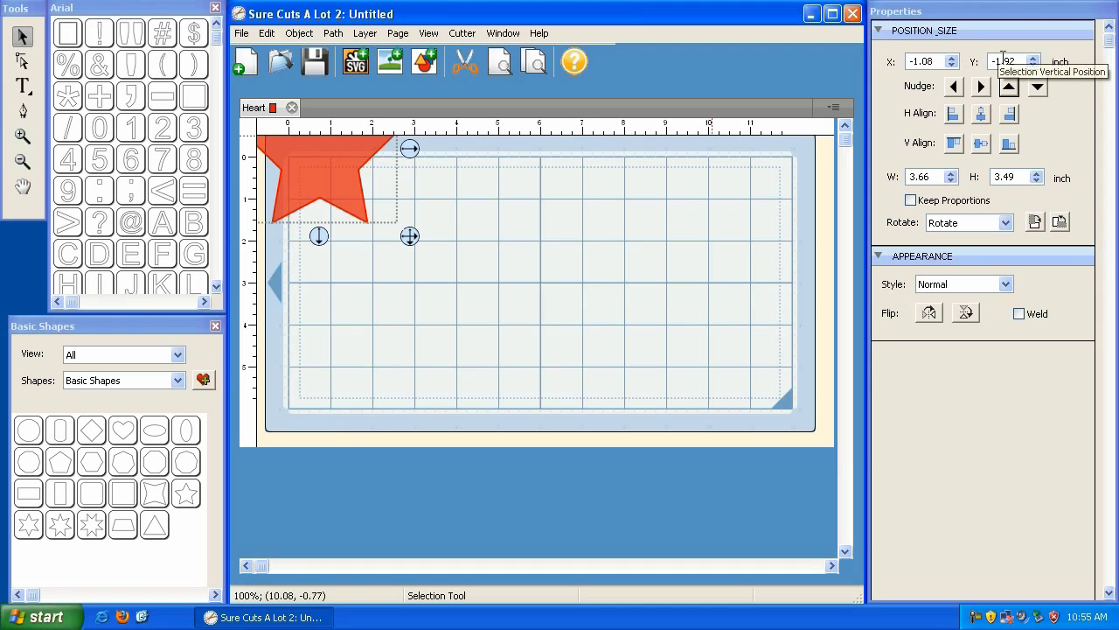
# Set the star's X and Y positions to 0 and deselect it.
pyautogui.click(931, 61)
pyautogui.write('0')
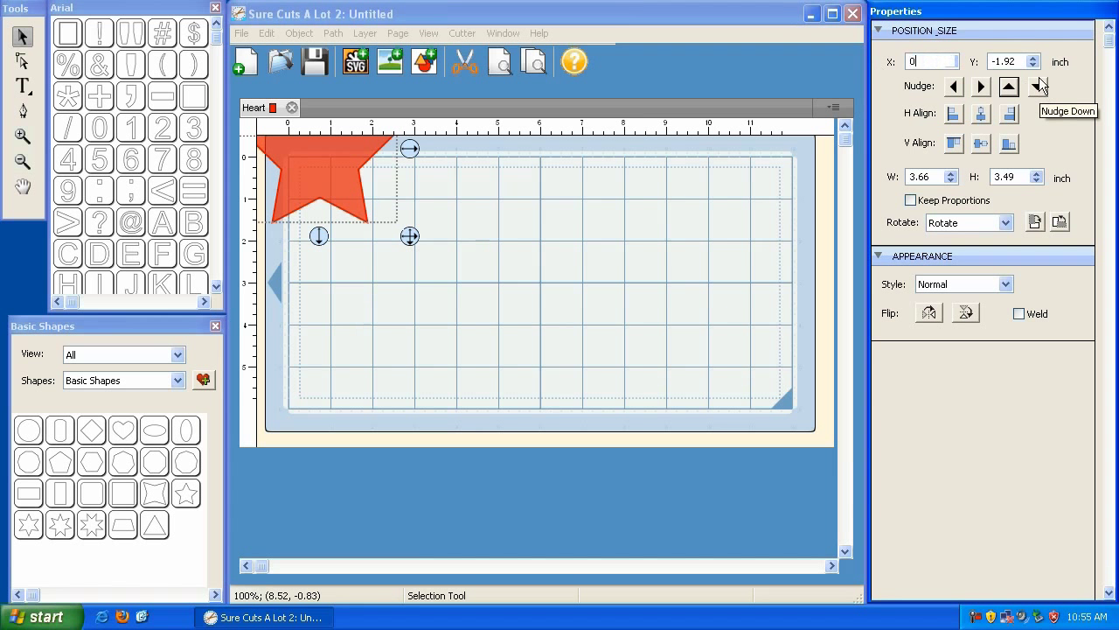
pyautogui.click(422, 245)
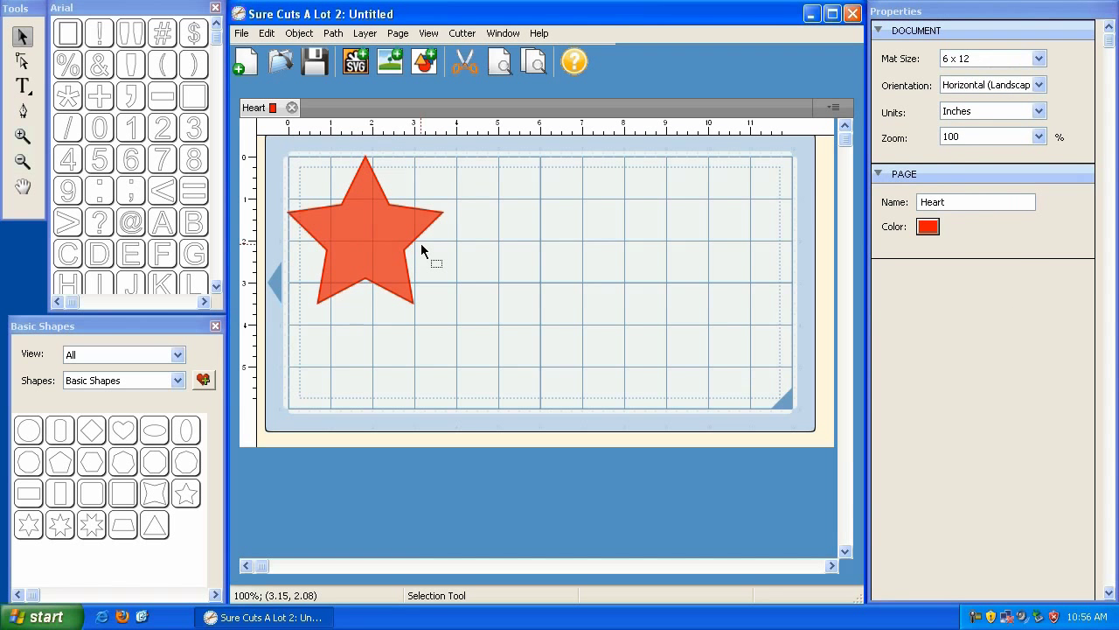
# Move the star to about X 1.69, Y 0.94 inches and nudge it left, right, up and down in small increments.
pyautogui.click(390, 239)
pyautogui.moveTo(273, 151); pyautogui.dragTo(350, 188)
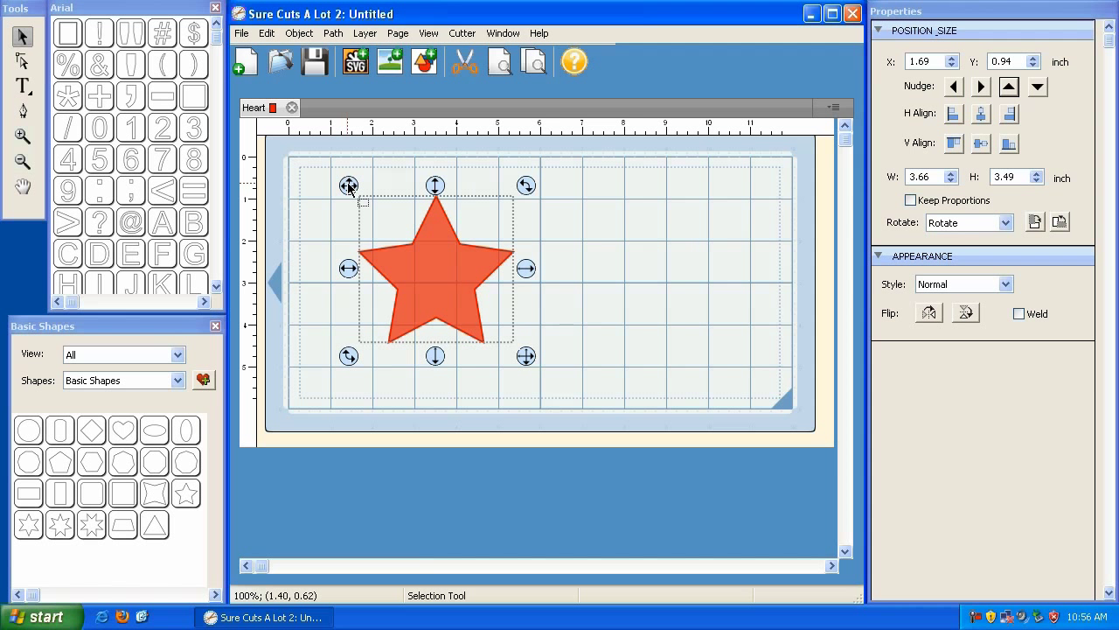
pyautogui.click(953, 87)
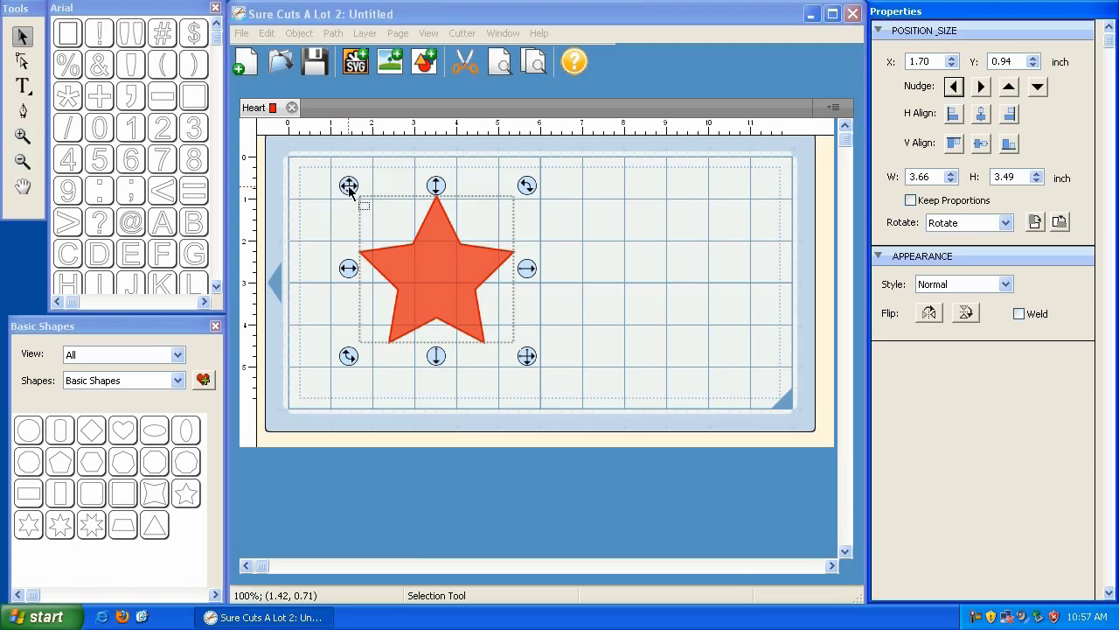
pyautogui.click(954, 85)
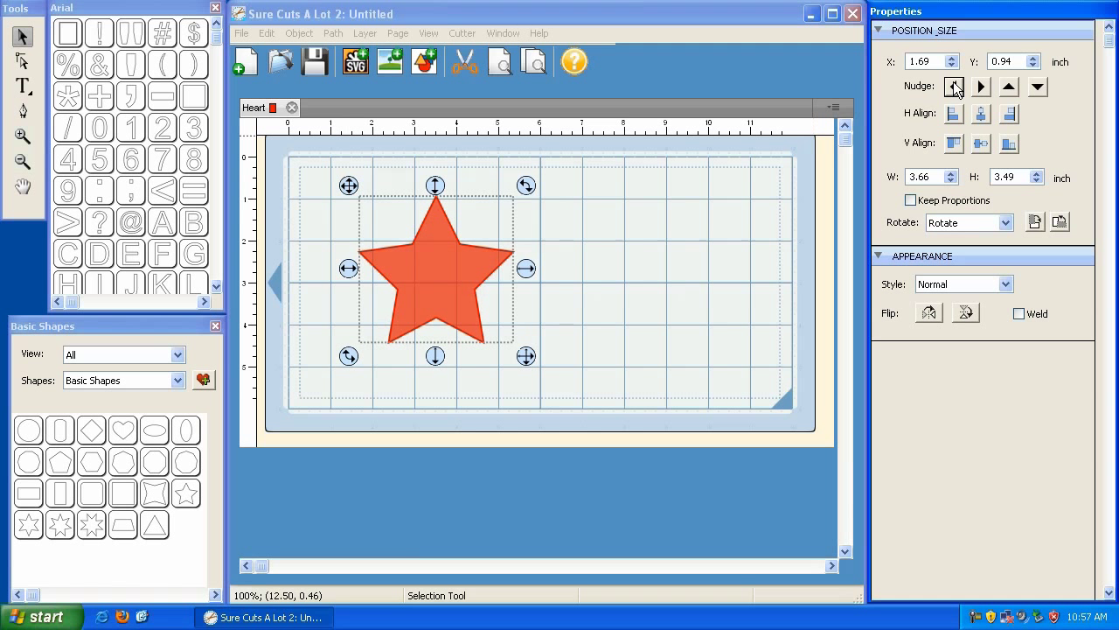
pyautogui.click(981, 85)
pyautogui.click(1009, 86)
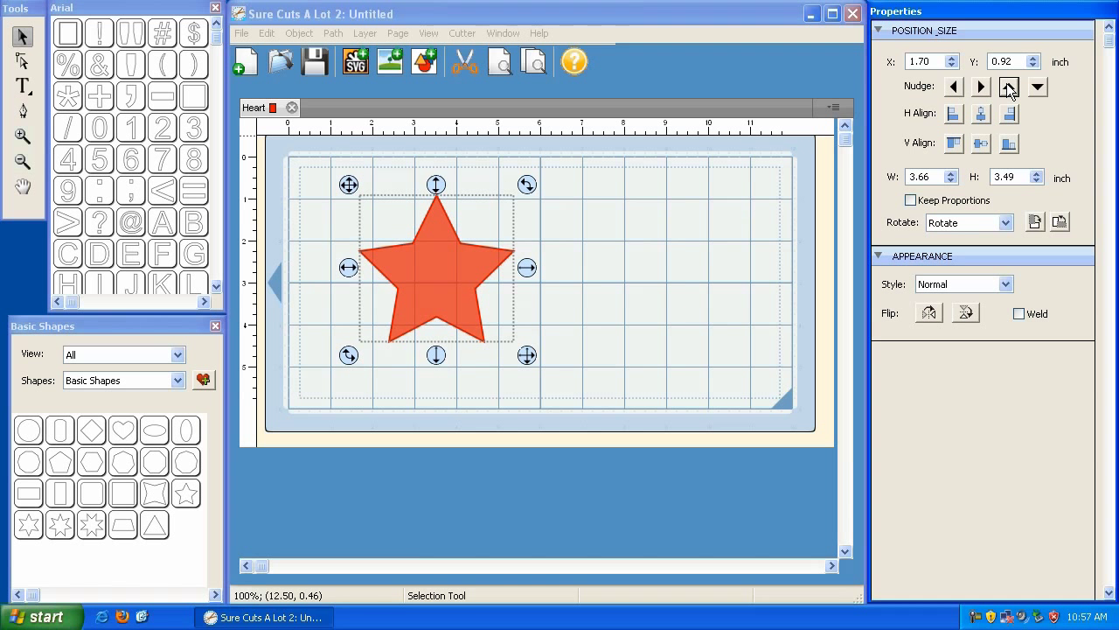
pyautogui.click(1038, 88)
pyautogui.click(1009, 85)
pyautogui.click(1009, 86)
pyautogui.click(1009, 85)
pyautogui.click(981, 85)
pyautogui.click(954, 86)
pyautogui.click(950, 90)
pyautogui.click(950, 89)
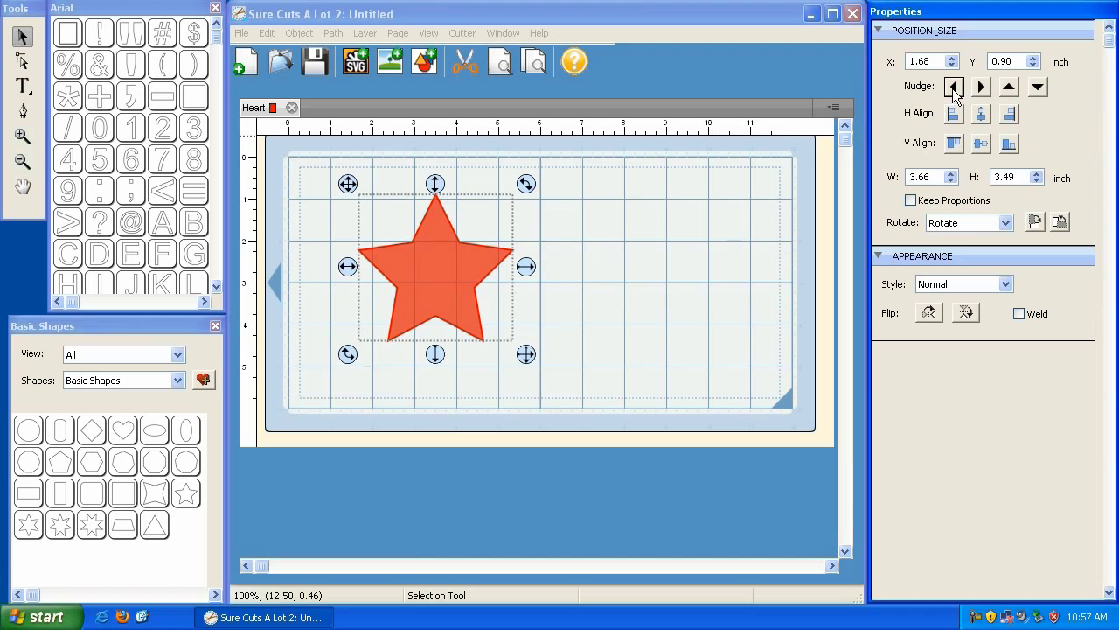
pyautogui.click(980, 87)
pyautogui.click(980, 86)
# Move the star freehand to about X 2.11, Y 0.75 inches and nudge it sideways.
pyautogui.click(352, 185)
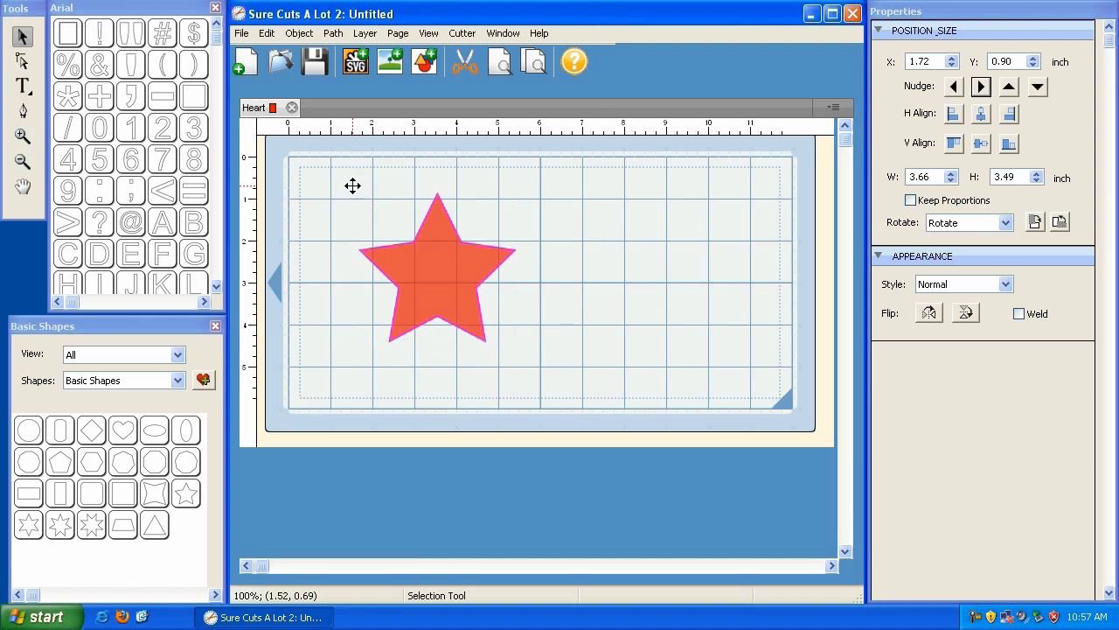
pyautogui.moveTo(353, 186); pyautogui.dragTo(364, 177)
pyautogui.click(980, 86)
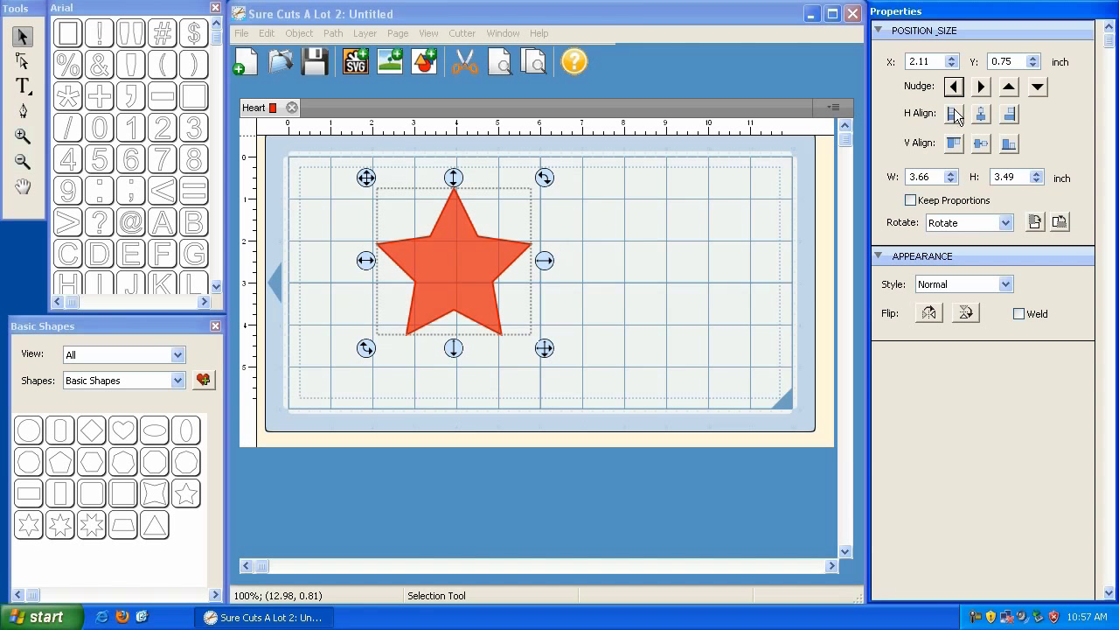
# Align the star horizontally to the left, centre and right of the mat's cutting area in turn, ending at the right.
pyautogui.click(955, 119)
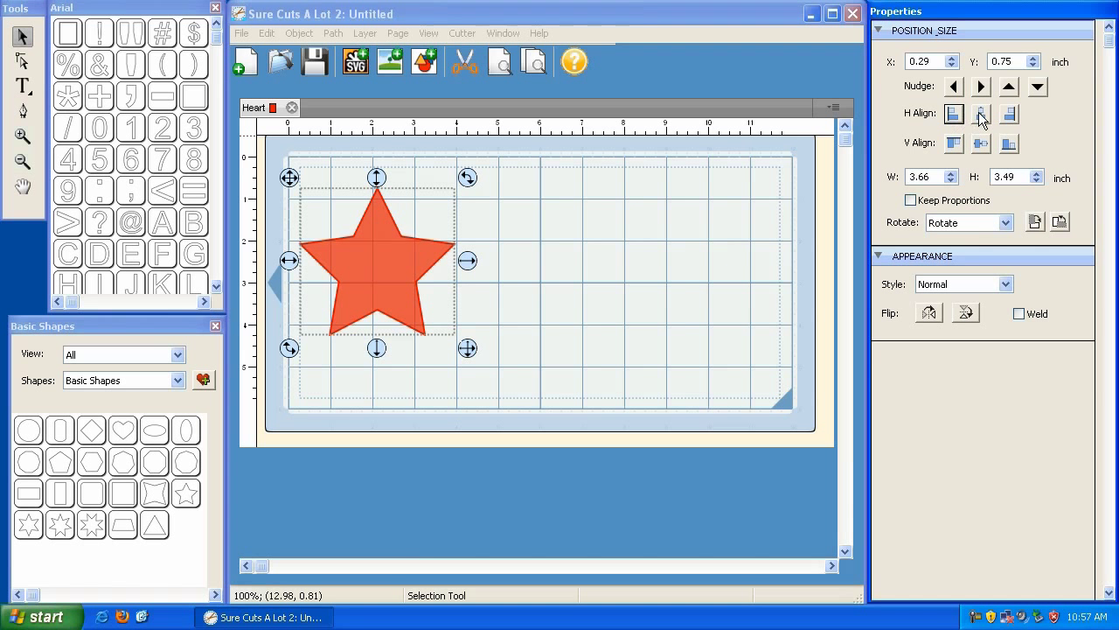
pyautogui.click(979, 114)
pyautogui.click(1009, 120)
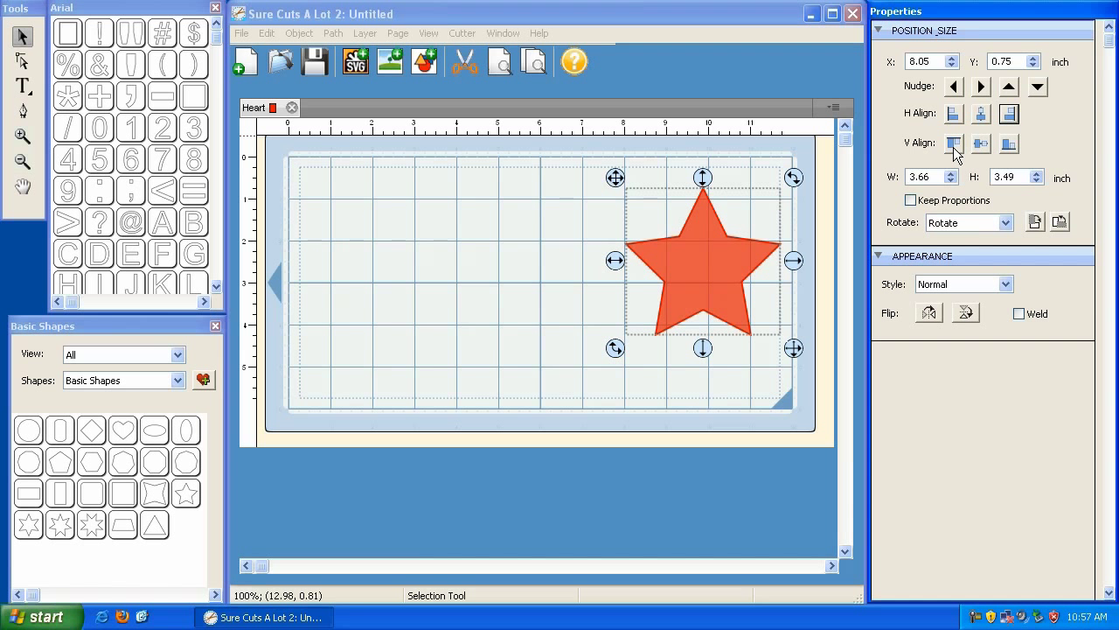
# Align the star vertically to the top, middle and bottom of the mat's cutting area in turn, ending at the bottom.
pyautogui.click(953, 147)
pyautogui.click(980, 145)
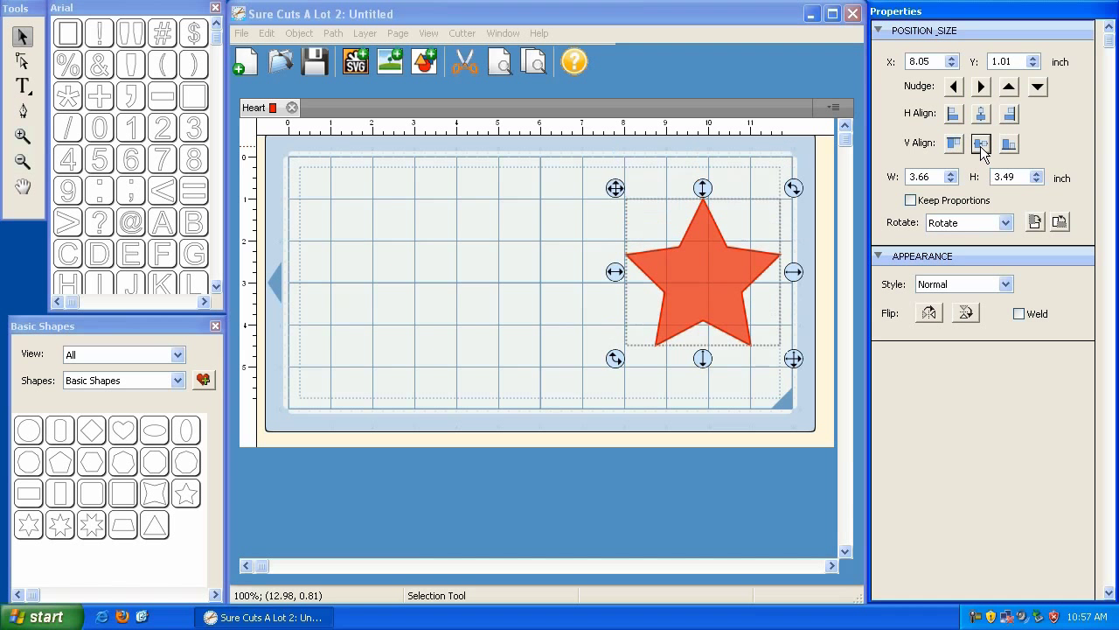
pyautogui.click(1011, 145)
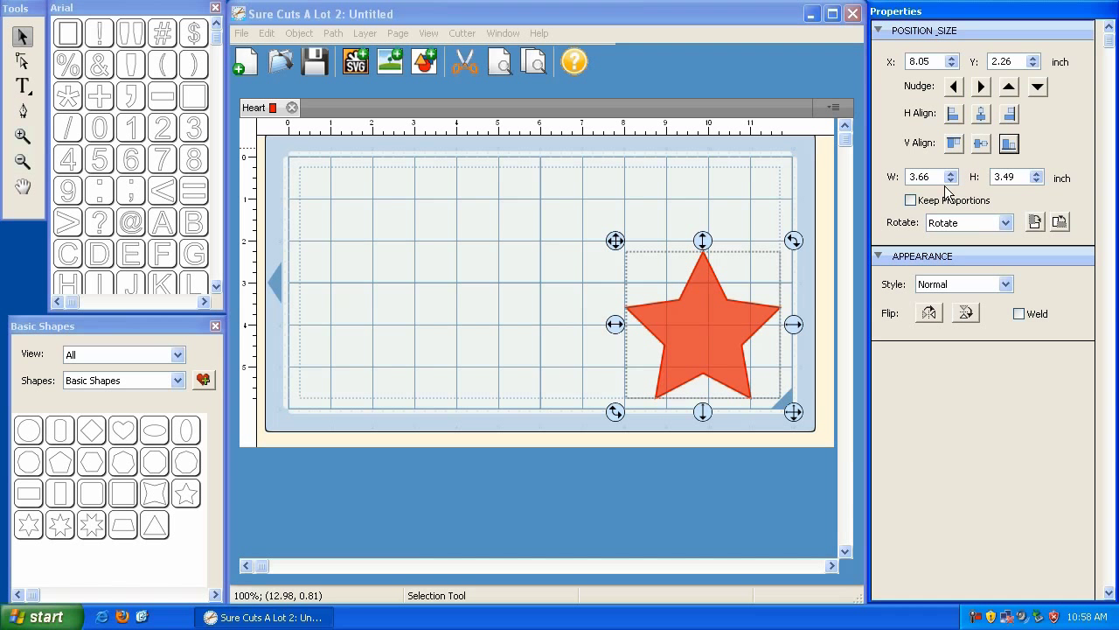
# Move the star to about X 3.84, Y 0.91 inches and step its width up and back down to 3.91 inches.
pyautogui.moveTo(615, 240); pyautogui.dragTo(468, 193)
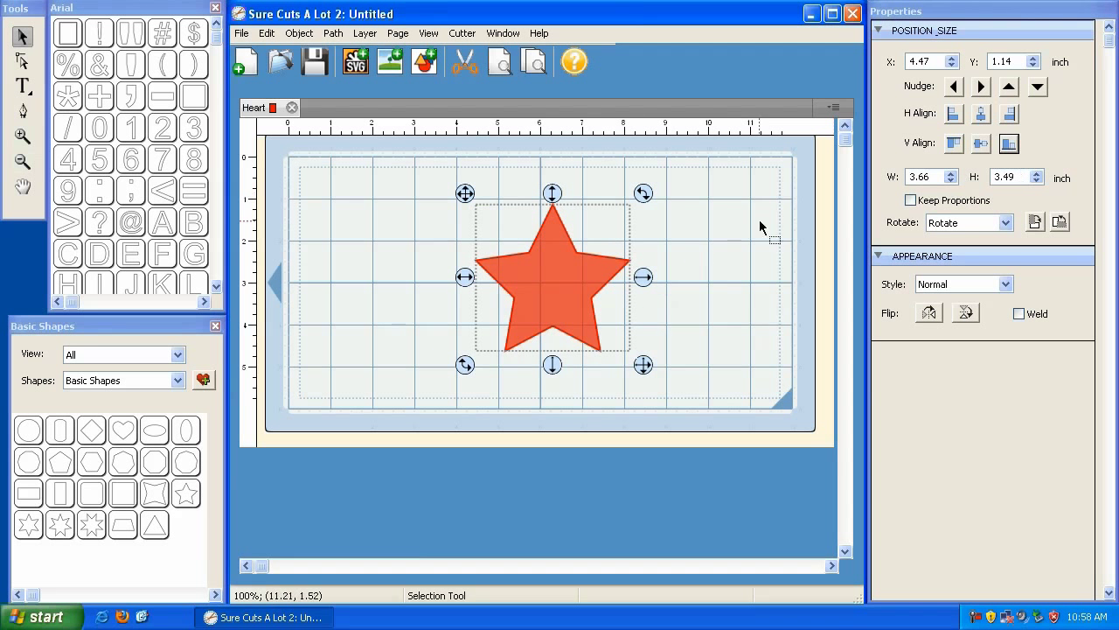
pyautogui.moveTo(468, 194); pyautogui.dragTo(439, 184)
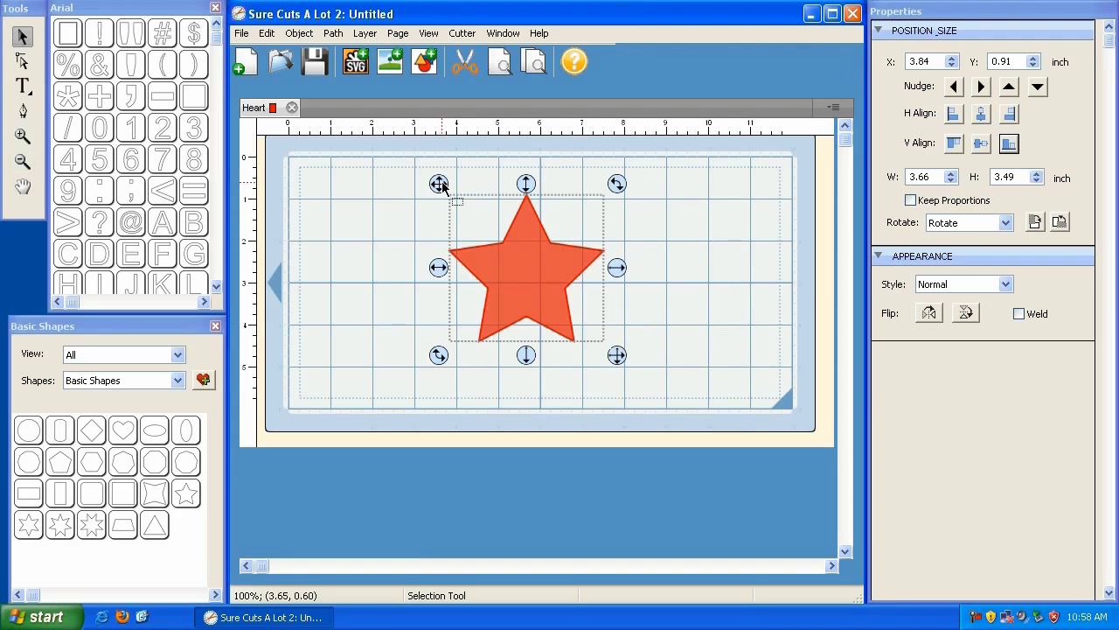
pyautogui.click(951, 174)
pyautogui.click(951, 174)
pyautogui.click(952, 174)
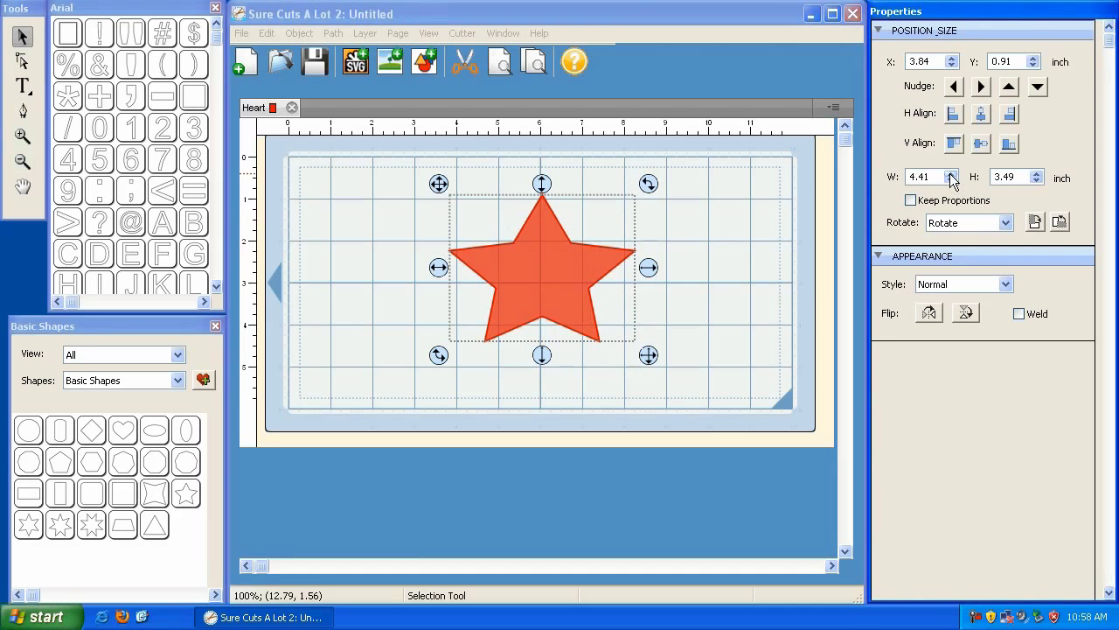
pyautogui.click(951, 174)
pyautogui.click(952, 174)
pyautogui.click(952, 180)
pyautogui.click(951, 180)
pyautogui.click(951, 180)
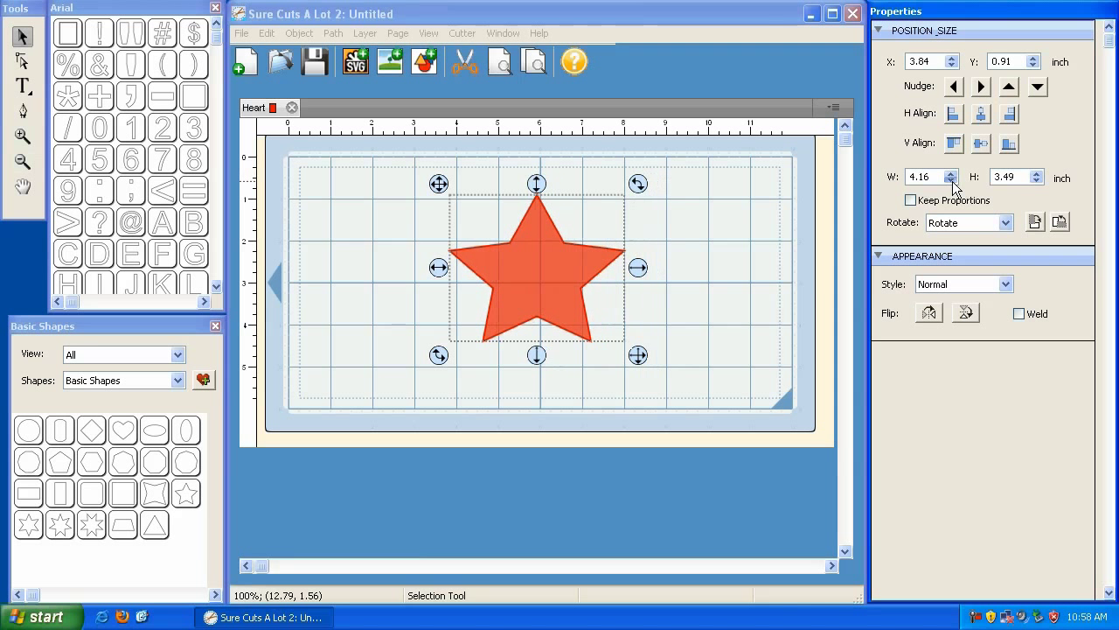
pyautogui.click(952, 180)
# Try a width of 6 inches for the star, undo that change and reselect the star.
pyautogui.moveTo(932, 175); pyautogui.dragTo(877, 179)
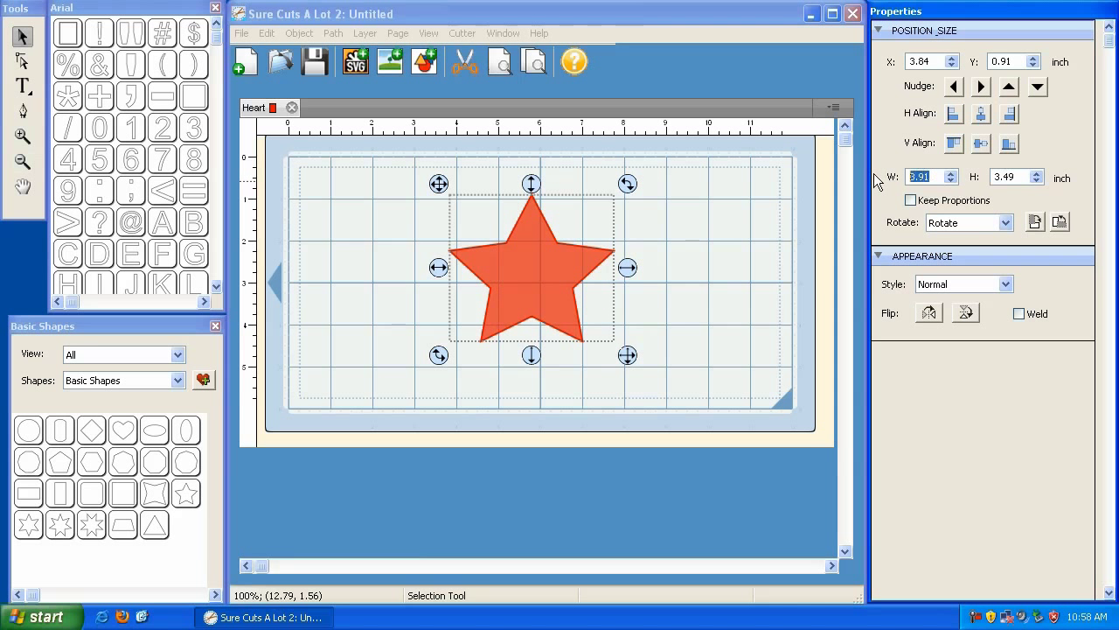
pyautogui.write('6.00')
pyautogui.press('Tab')
pyautogui.hotkey('ctrl', 'z')
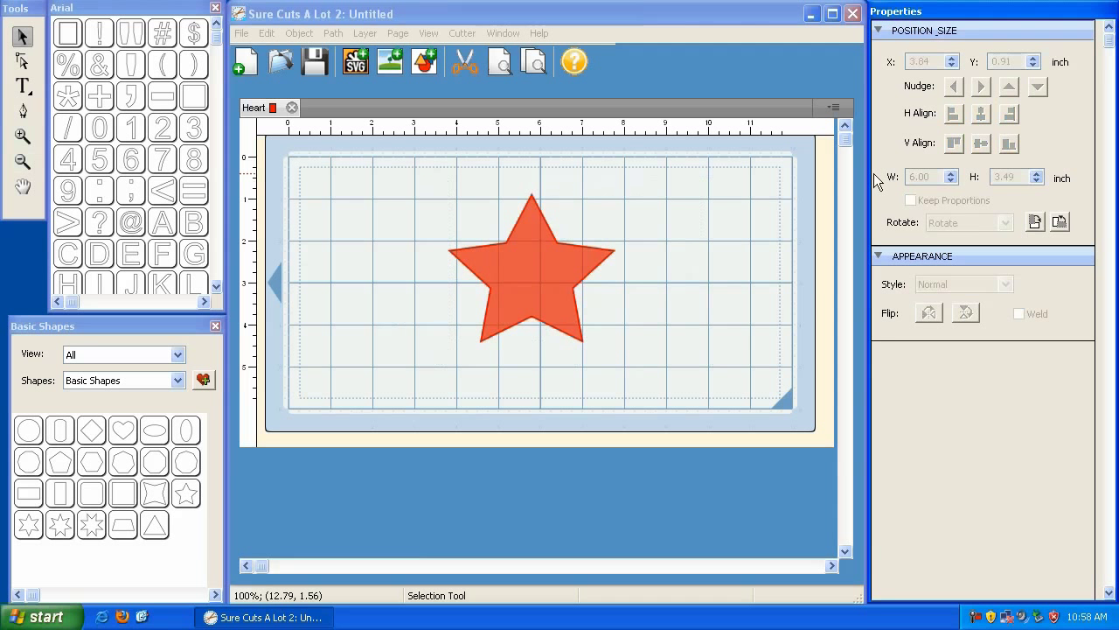
pyautogui.click(550, 267)
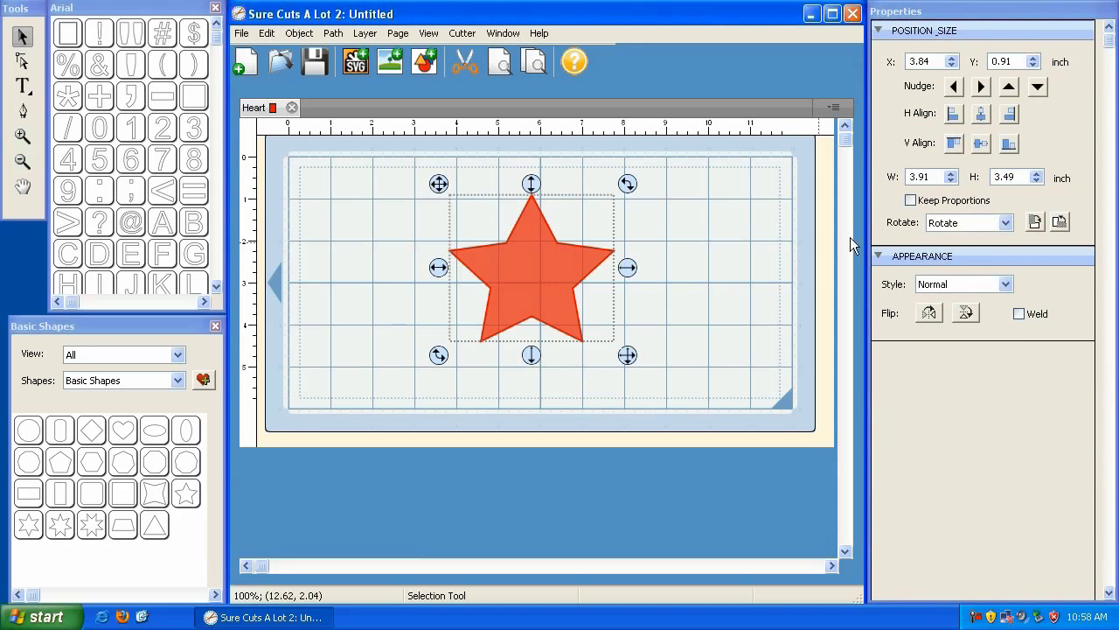
# Enable Keep Proportions, move the star to about X 1.17, Y 0.43, and enlarge it to about 4.32 by 3.85 inches.
pyautogui.click(910, 202)
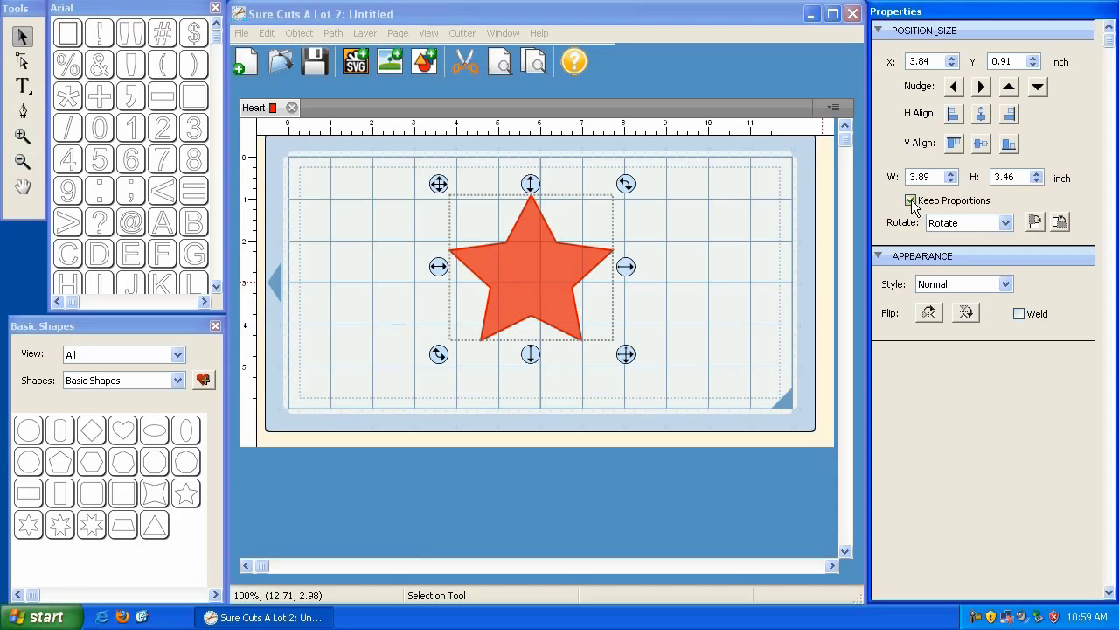
pyautogui.moveTo(439, 184); pyautogui.dragTo(326, 164)
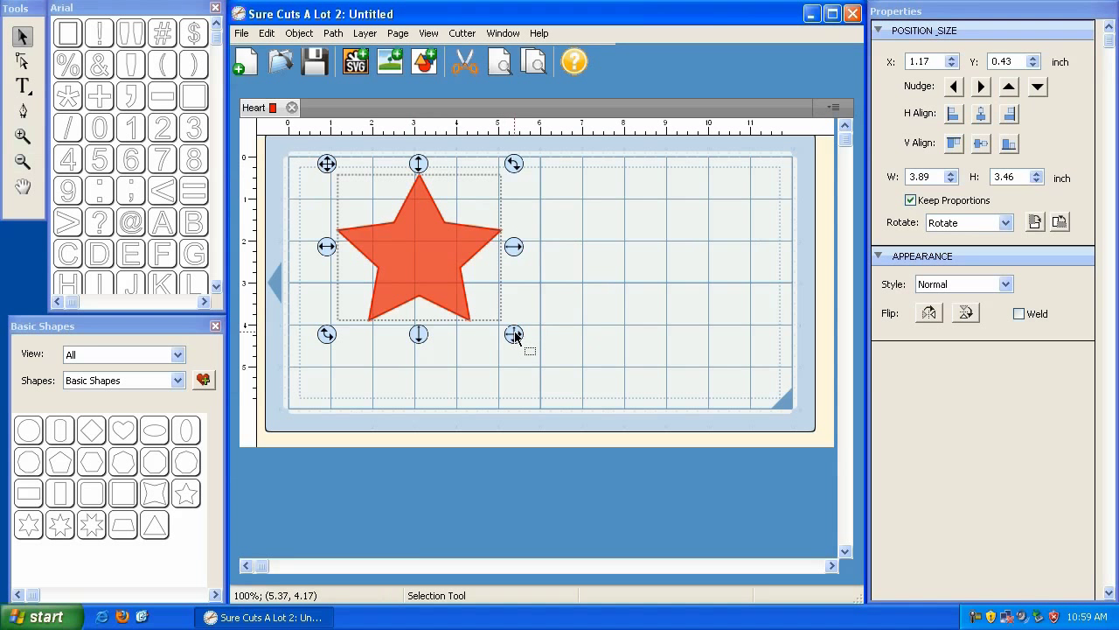
pyautogui.moveTo(515, 335)
pyautogui.mouseDown()
pyautogui.moveTo(589, 408)
pyautogui.moveTo(519, 342)
pyautogui.mouseUp()
# Resize the star to about 4.32 by 3.81 inches with Keep Proportions off, and to about 4.97 by 4.39 inches with it on.
pyautogui.click(911, 201)
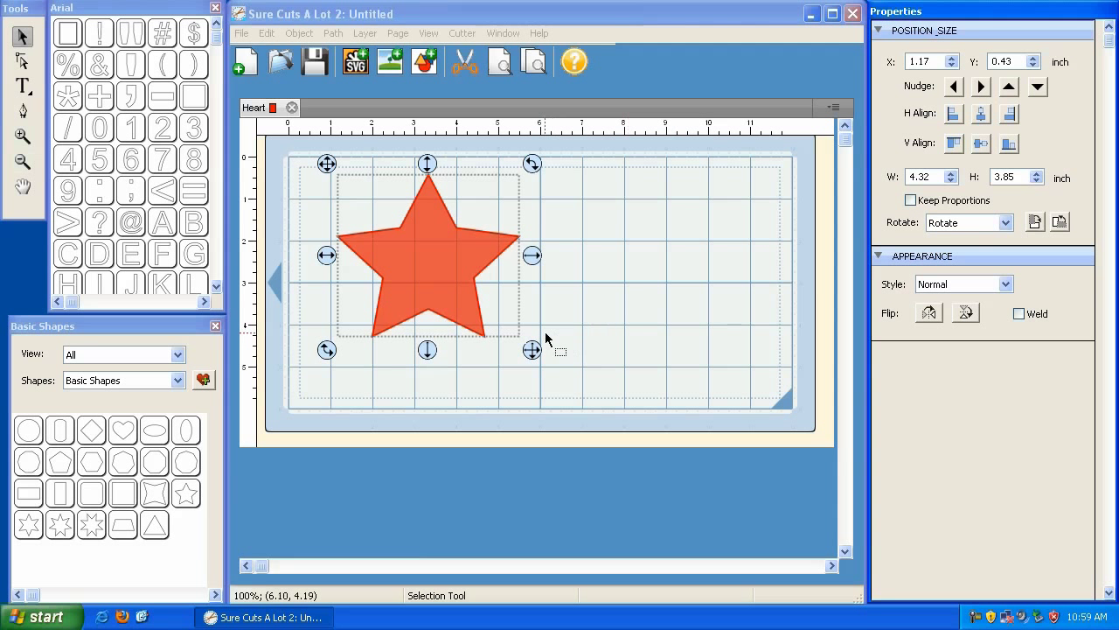
pyautogui.moveTo(532, 351)
pyautogui.mouseDown()
pyautogui.moveTo(585, 285)
pyautogui.moveTo(527, 368)
pyautogui.moveTo(492, 394)
pyautogui.moveTo(453, 382)
pyautogui.moveTo(460, 398)
pyautogui.moveTo(445, 400)
pyautogui.moveTo(652, 368)
pyautogui.moveTo(532, 348)
pyautogui.mouseUp()
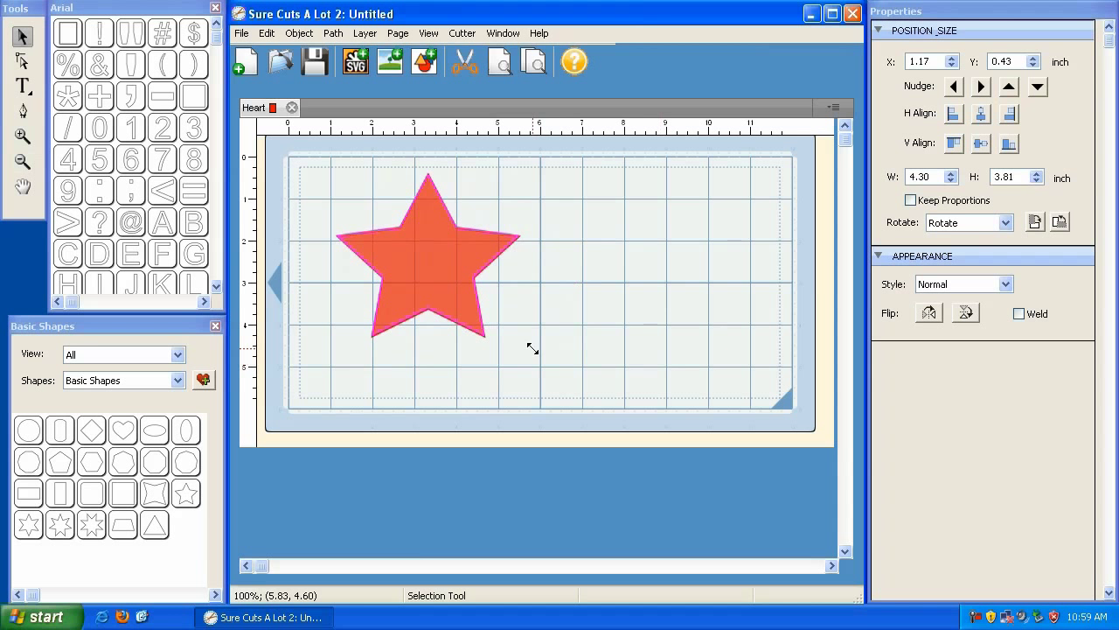
pyautogui.click(911, 200)
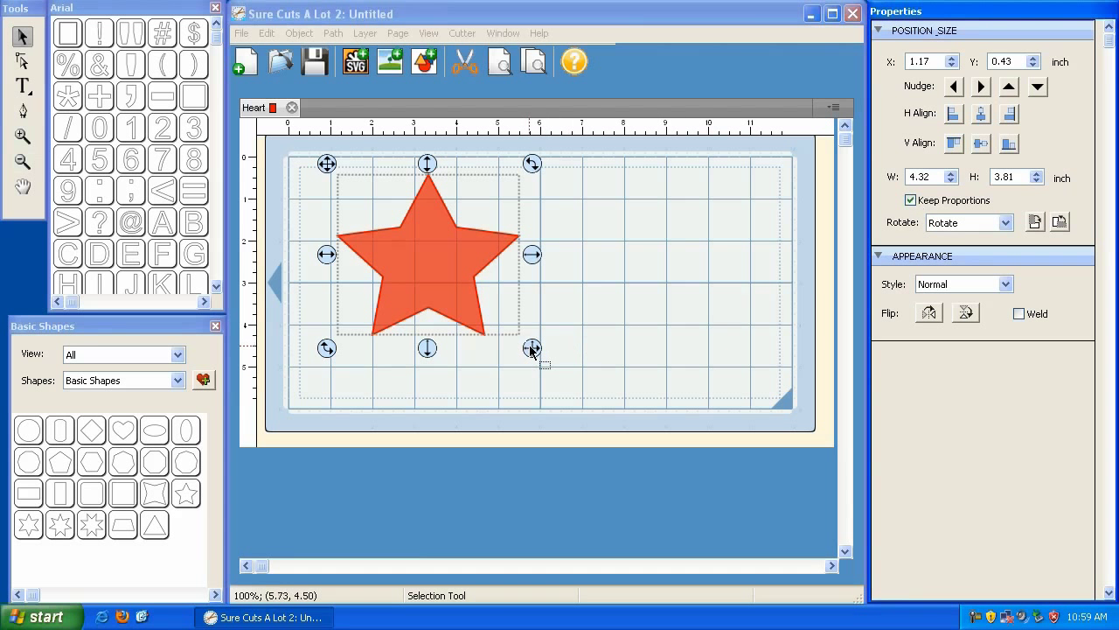
pyautogui.moveTo(532, 350); pyautogui.dragTo(562, 360)
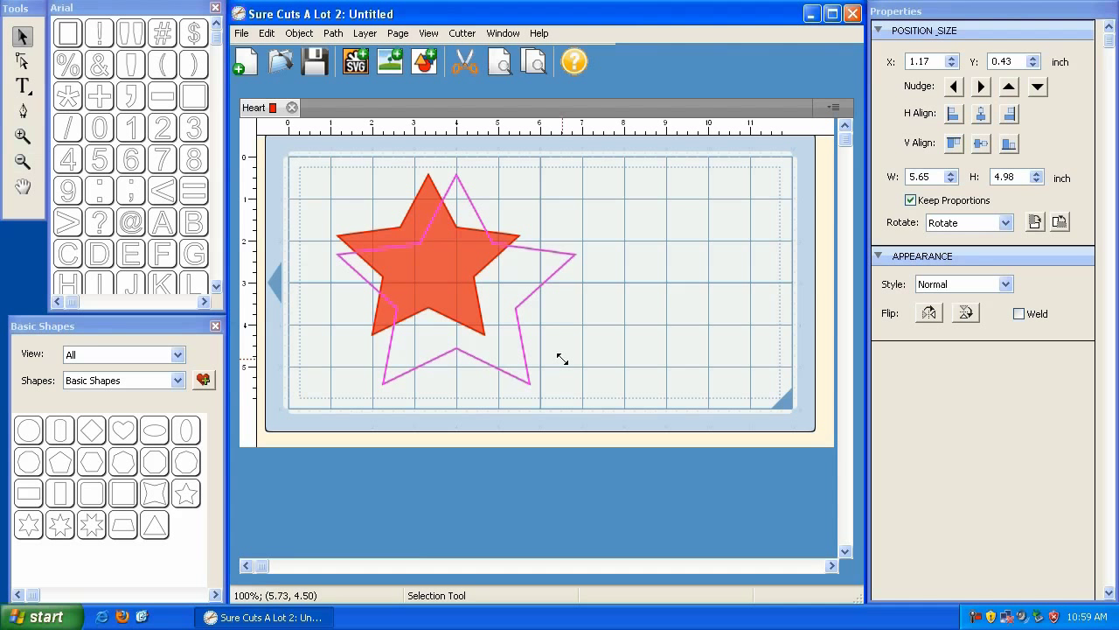
pyautogui.moveTo(562, 359); pyautogui.dragTo(547, 334)
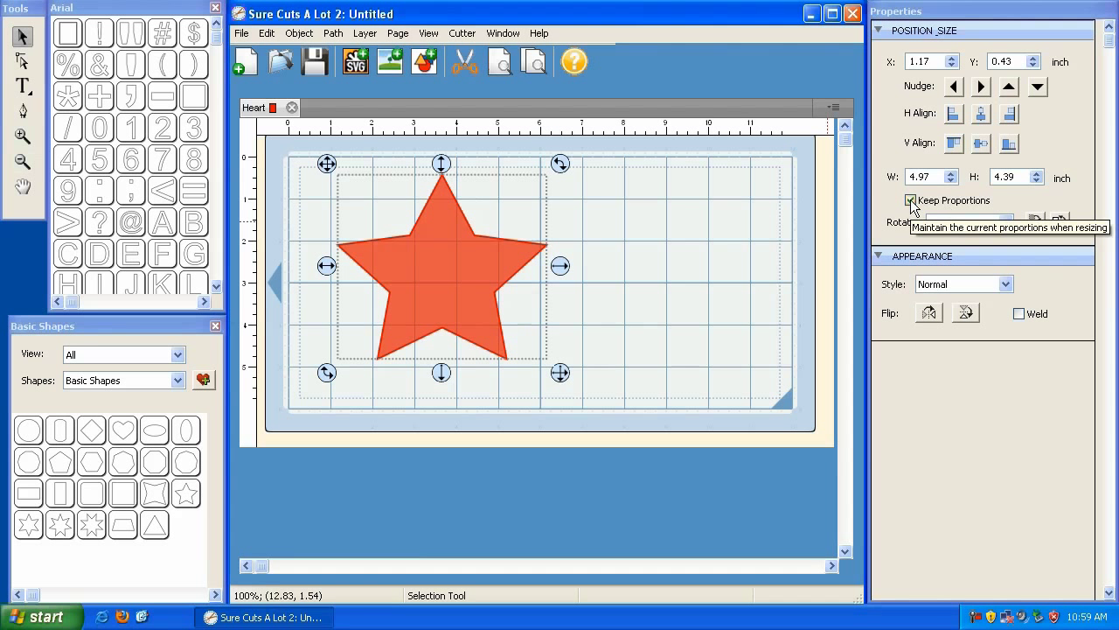
# Set the star's width to 4 inches with Keep Proportions on so its height scales along.
pyautogui.doubleClick(928, 177)
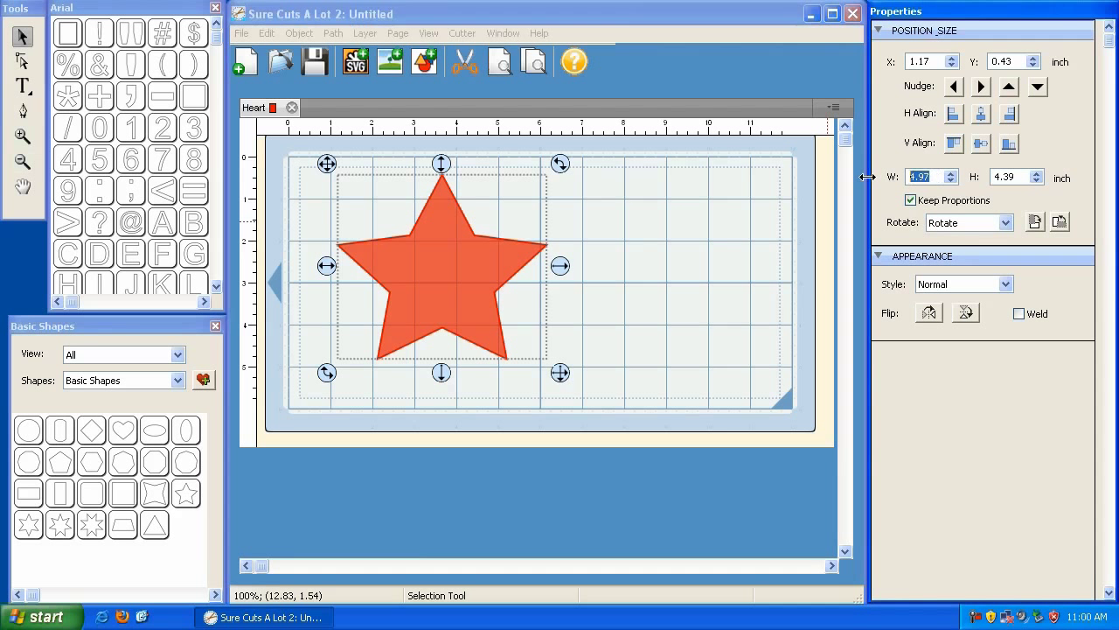
pyautogui.write('4')
pyautogui.press('Return')
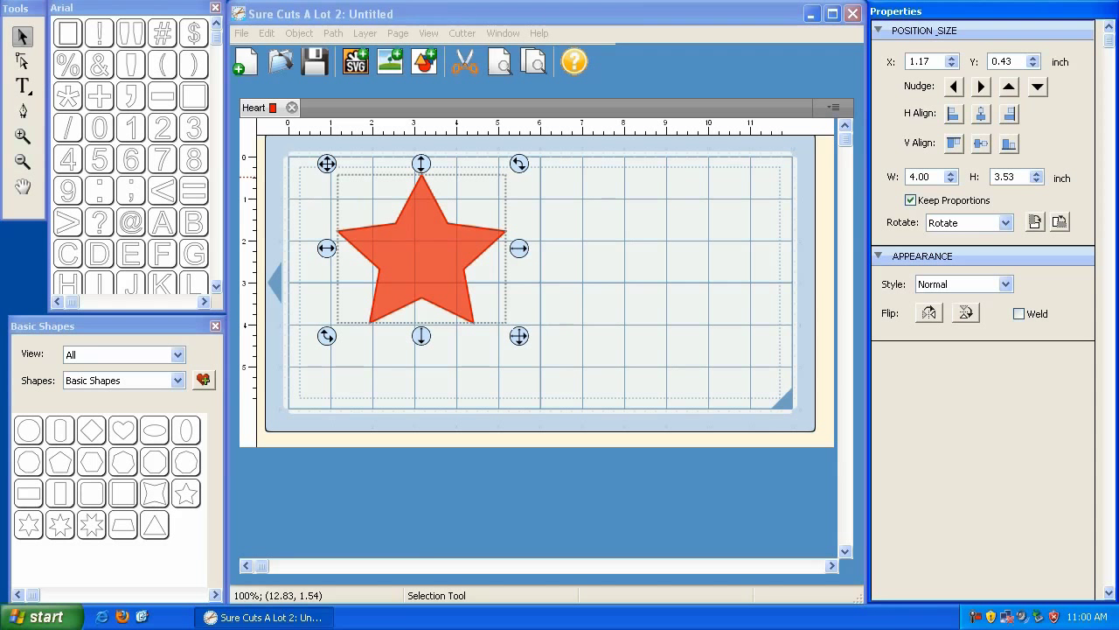
# Set the star's width to 6 inches with Keep Proportions on.
pyautogui.doubleClick(932, 177)
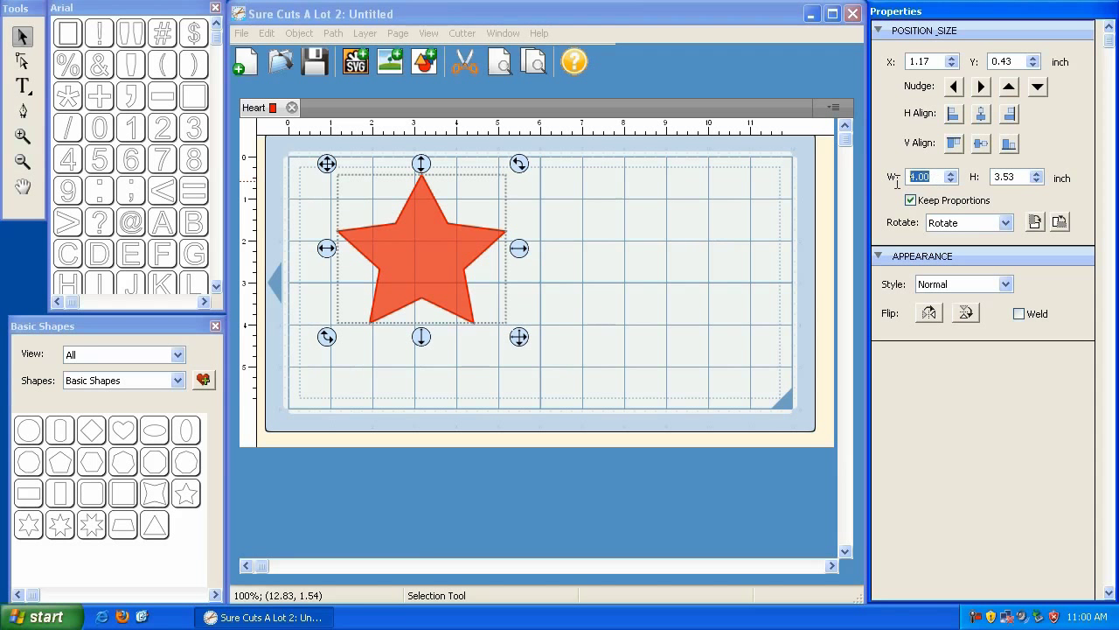
pyautogui.doubleClick(1012, 177)
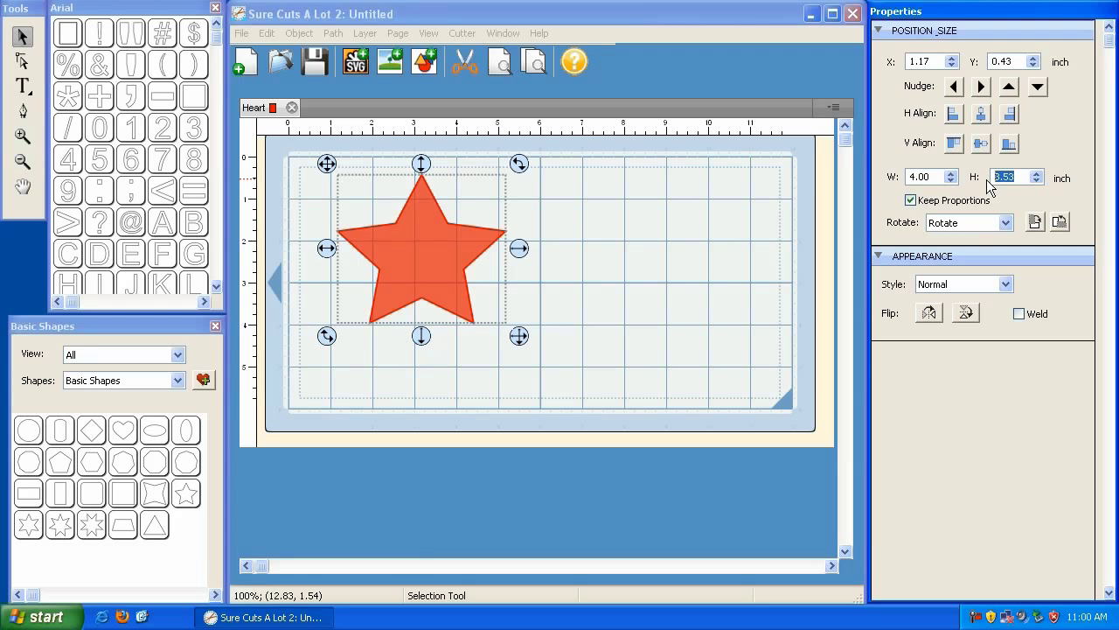
pyautogui.doubleClick(929, 176)
pyautogui.write('6')
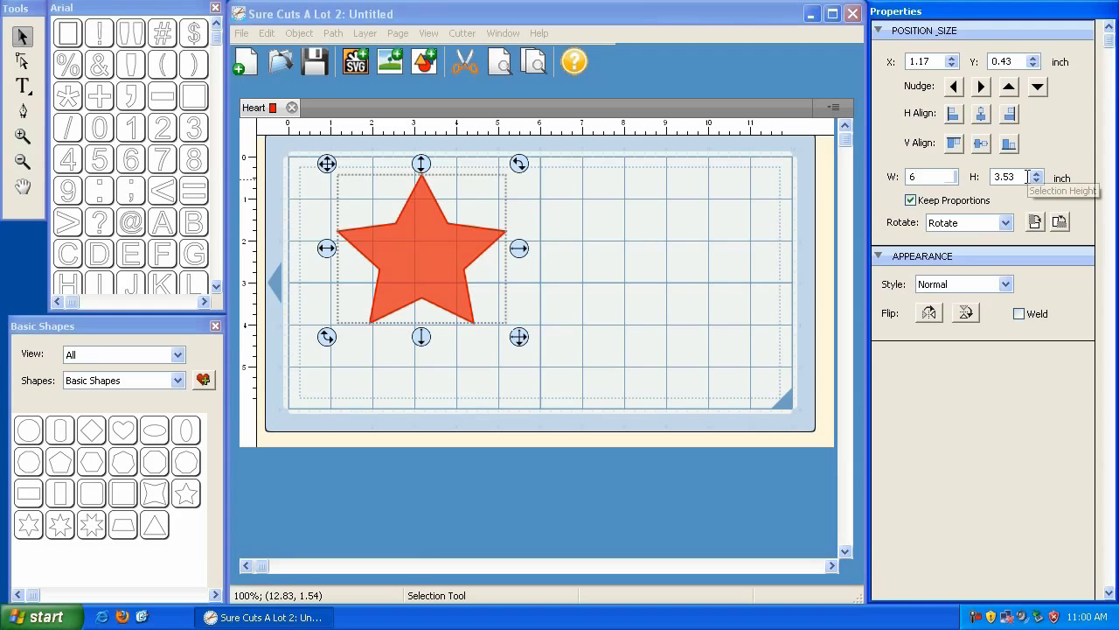
pyautogui.press('Return')
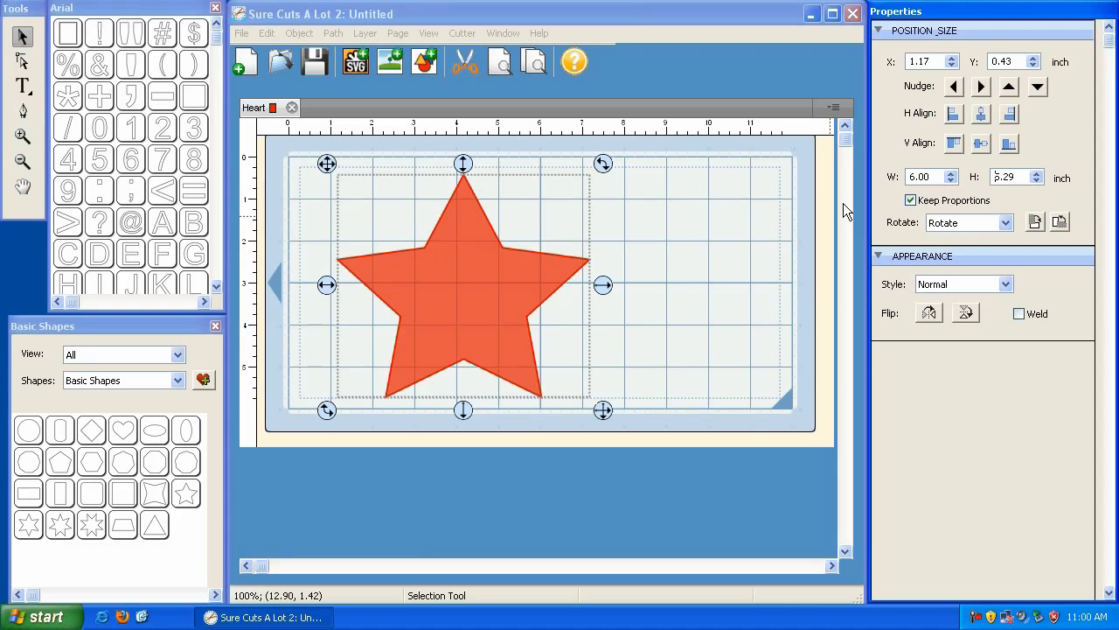
pyautogui.click(602, 415)
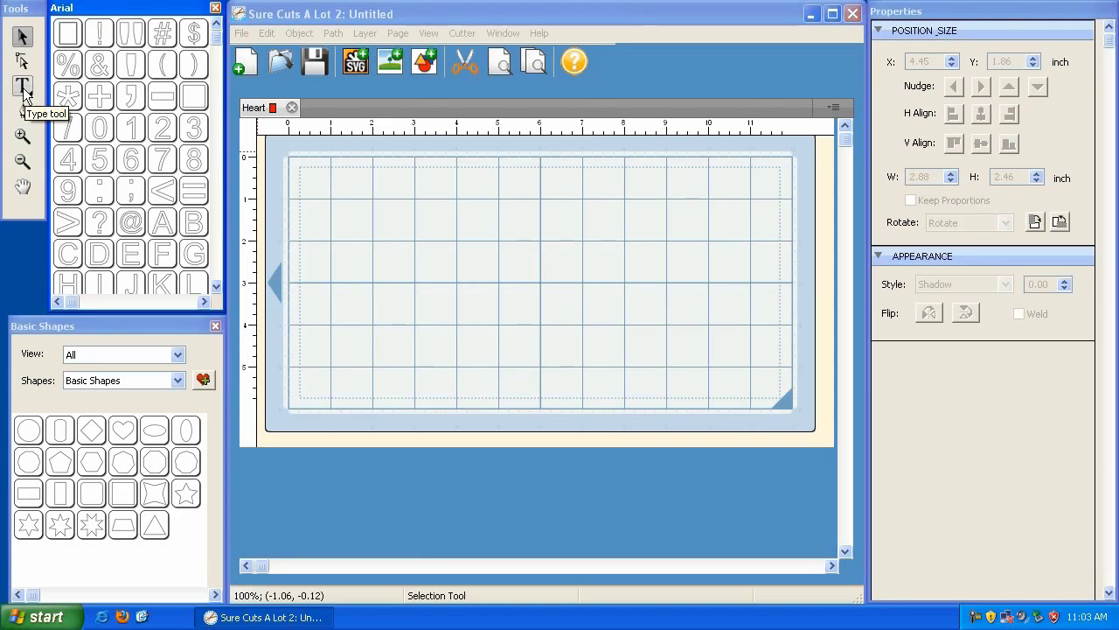
# Add the text CRAFTY to the empty mat in Arial and enlarge it to about 8.11 by 1.52 inches.
pyautogui.click(23, 87)
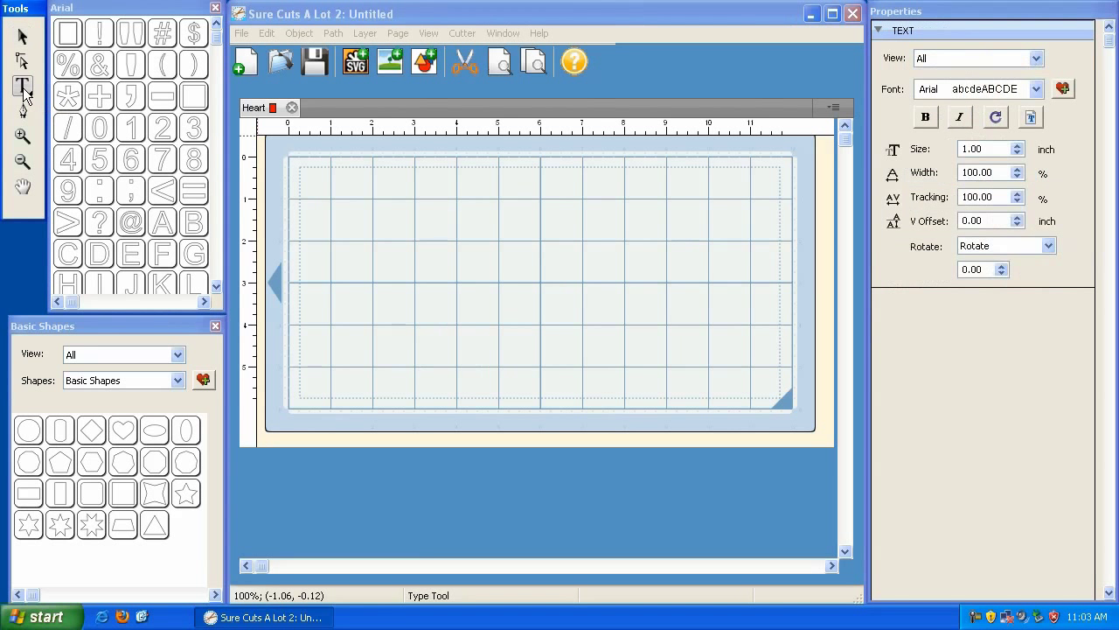
pyautogui.click(373, 282)
pyautogui.write('C')
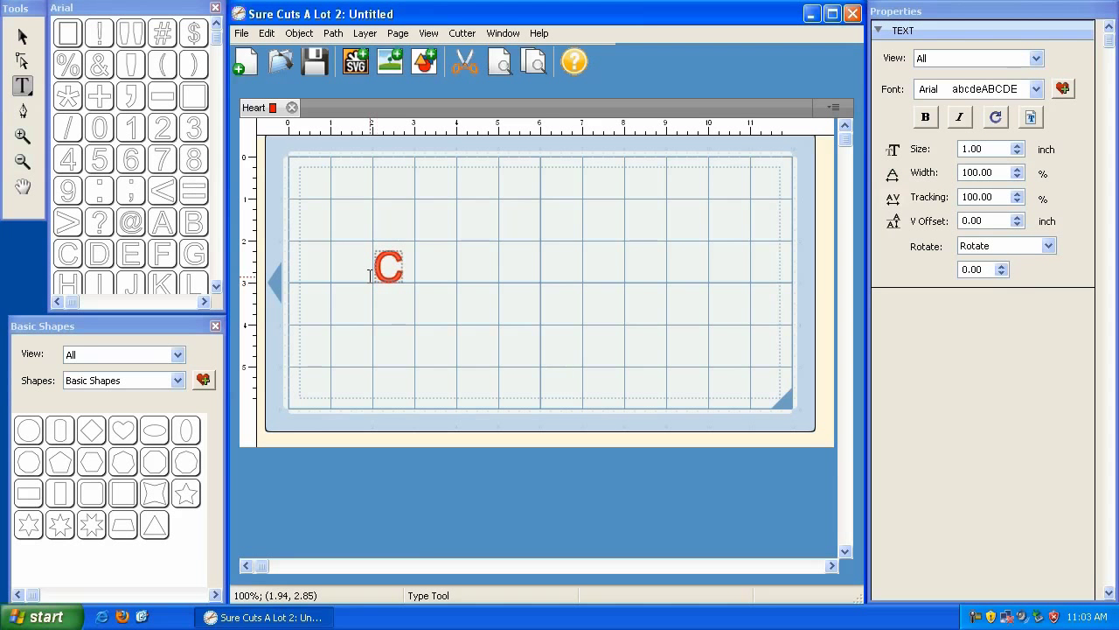
pyautogui.write('RAFTY')
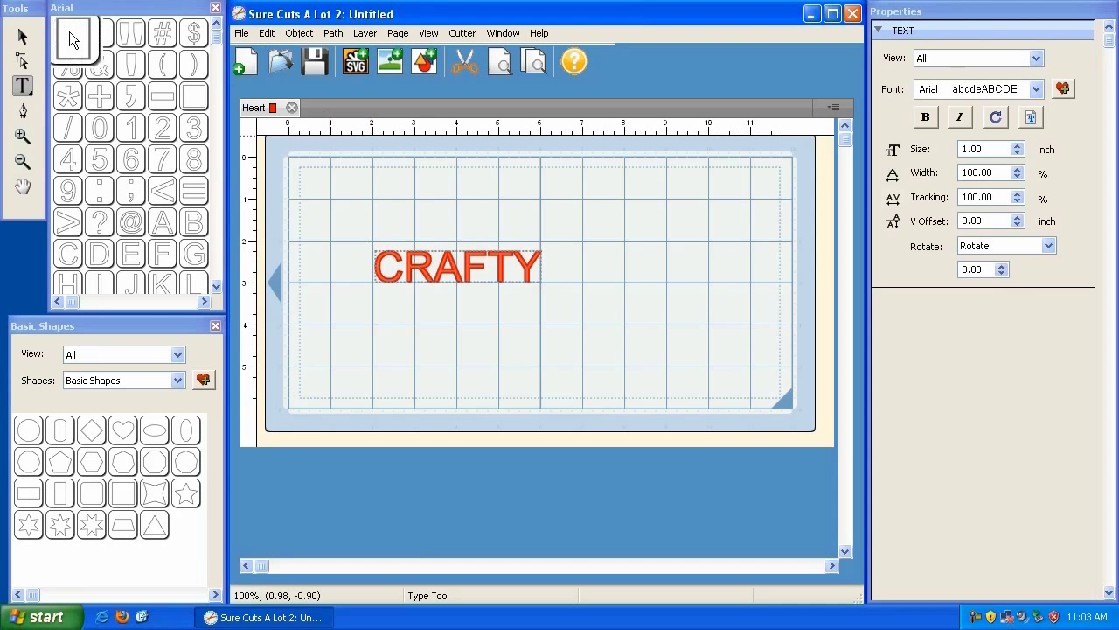
pyautogui.click(22, 39)
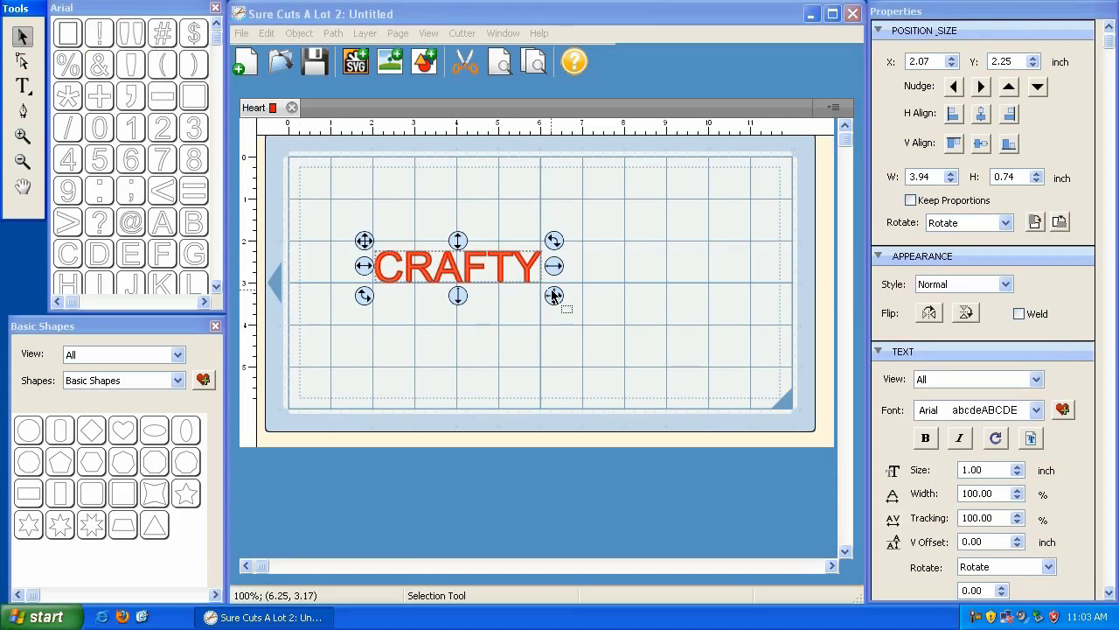
pyautogui.moveTo(553, 294); pyautogui.dragTo(734, 384)
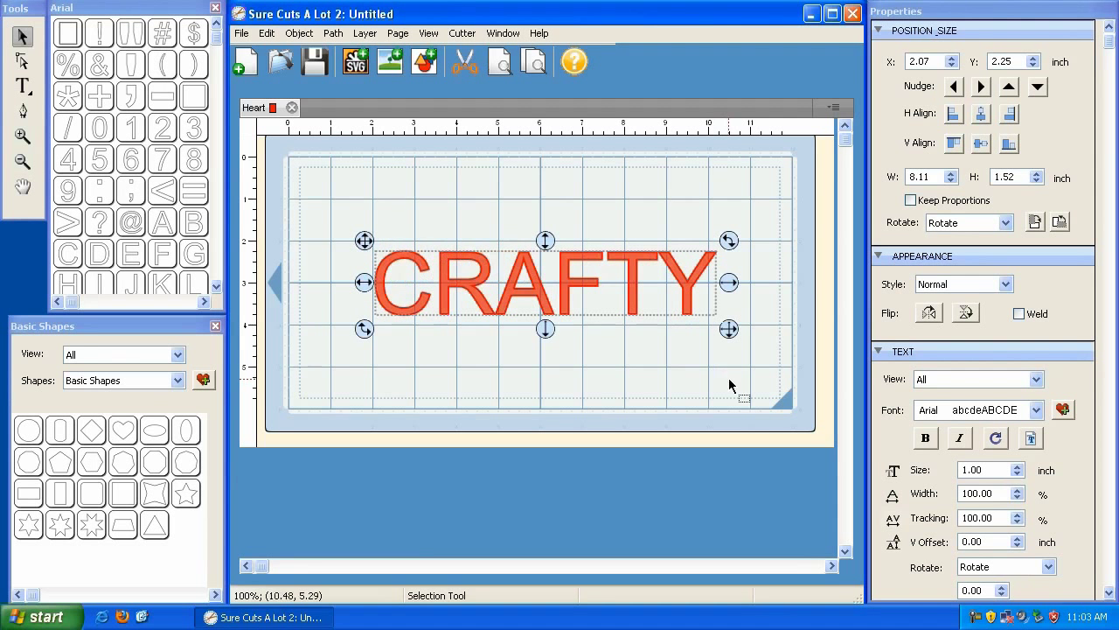
# Convert the CRAFTY text to outlines.
pyautogui.click(299, 33)
pyautogui.click(304, 32)
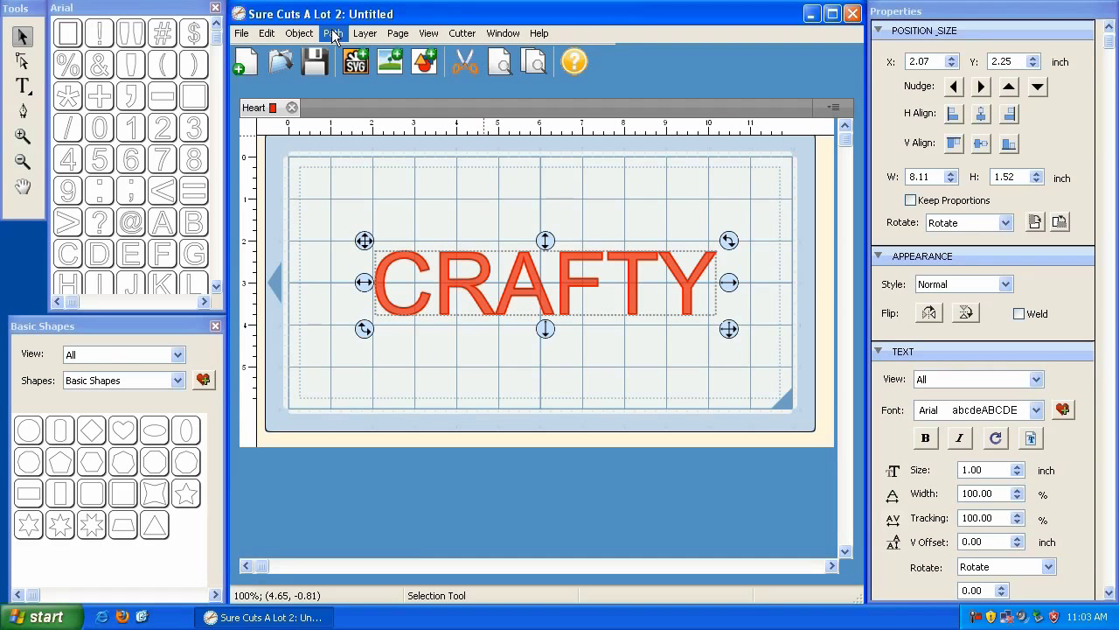
pyautogui.click(333, 35)
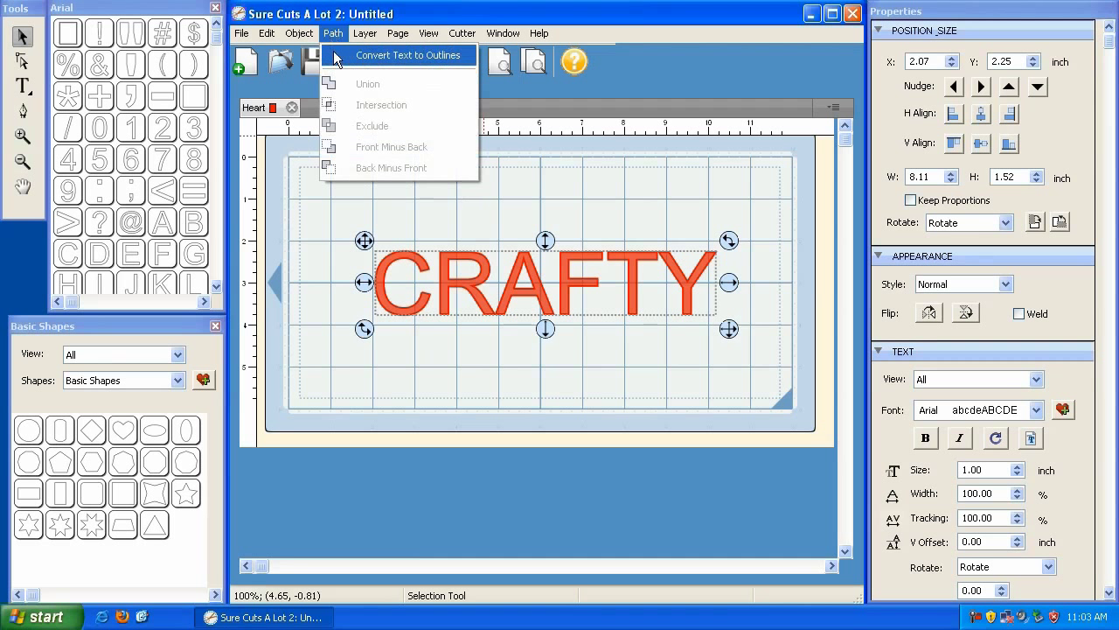
pyautogui.click(369, 51)
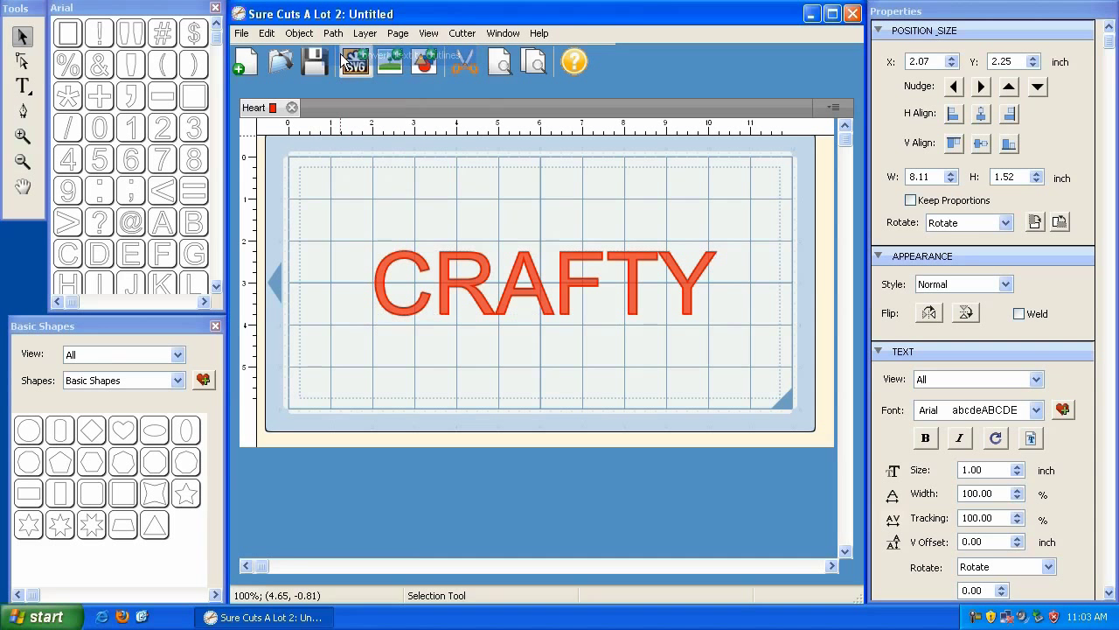
# Apply the Shadow style to the CRAFTY lettering with a shadow amount of 3.00.
pyautogui.click(957, 285)
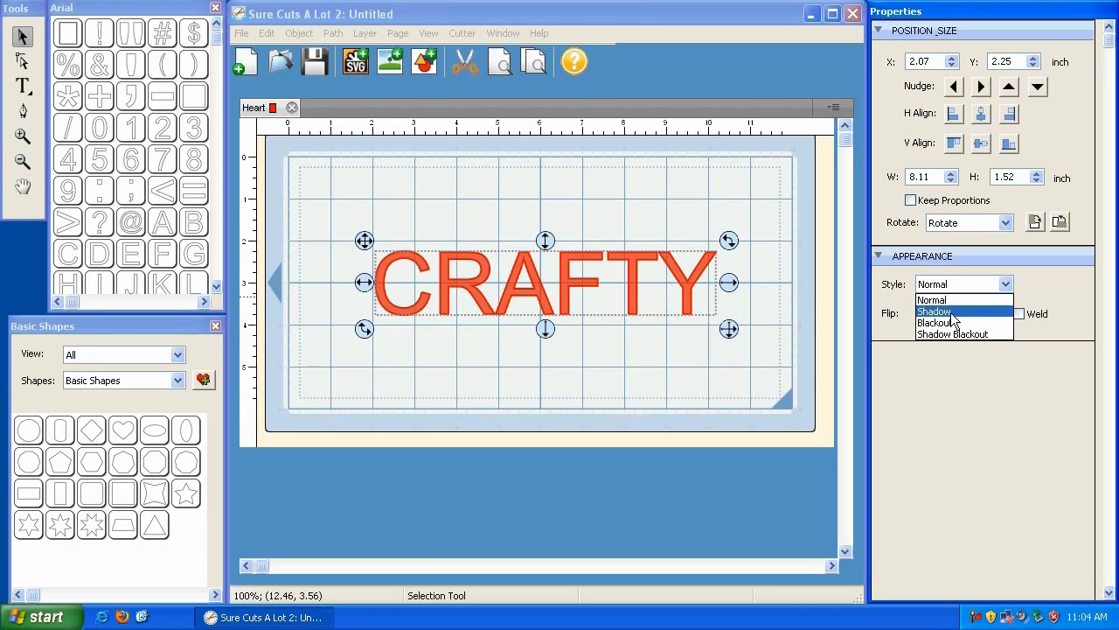
pyautogui.click(935, 312)
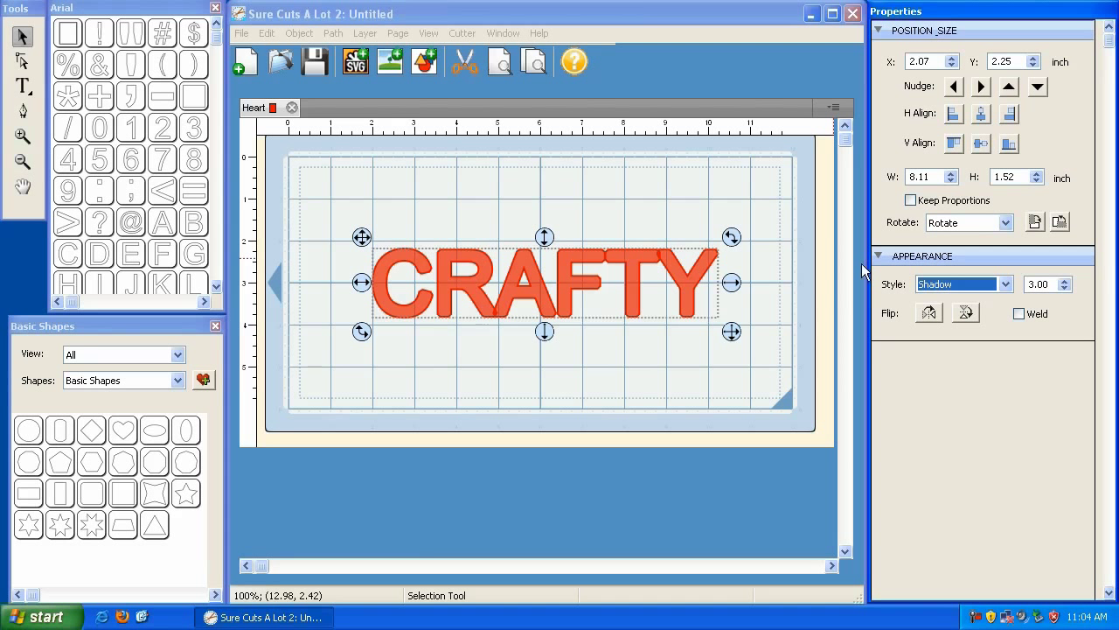
pyautogui.click(965, 286)
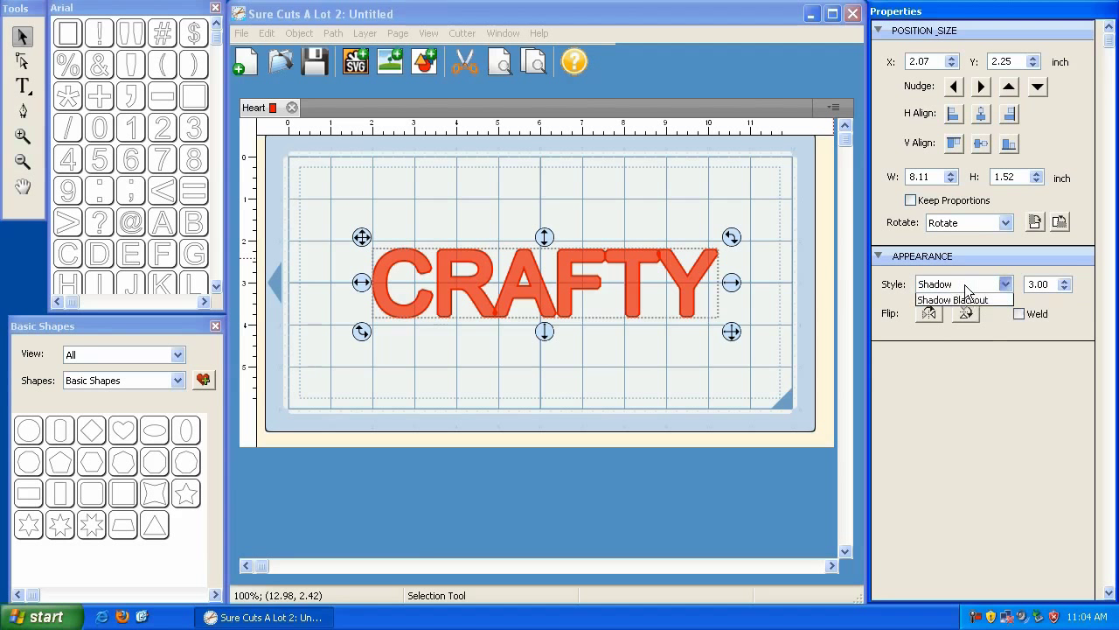
pyautogui.click(973, 288)
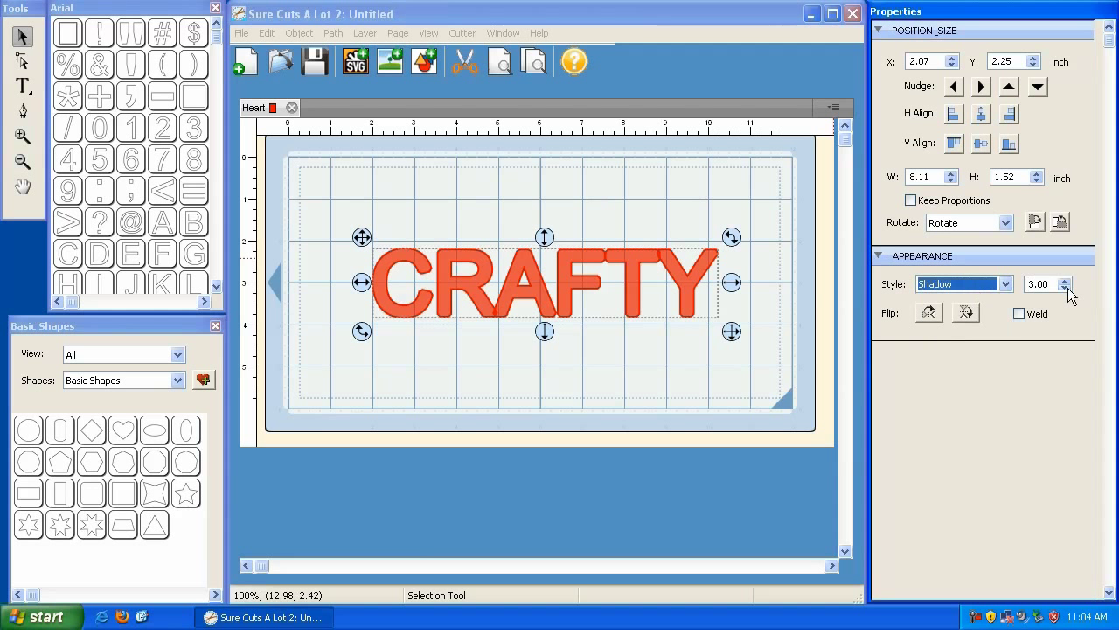
# Reduce the lettering's shadow amount to 0.00.
pyautogui.click(1064, 288)
pyautogui.click(1065, 290)
pyautogui.click(1065, 289)
pyautogui.click(1065, 283)
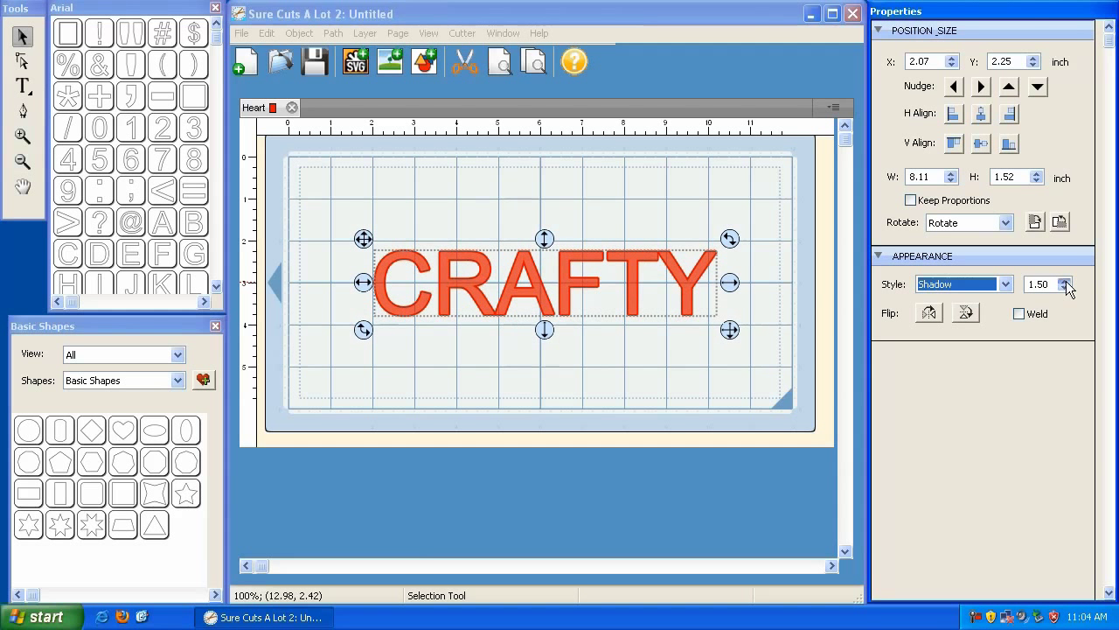
pyautogui.click(1065, 289)
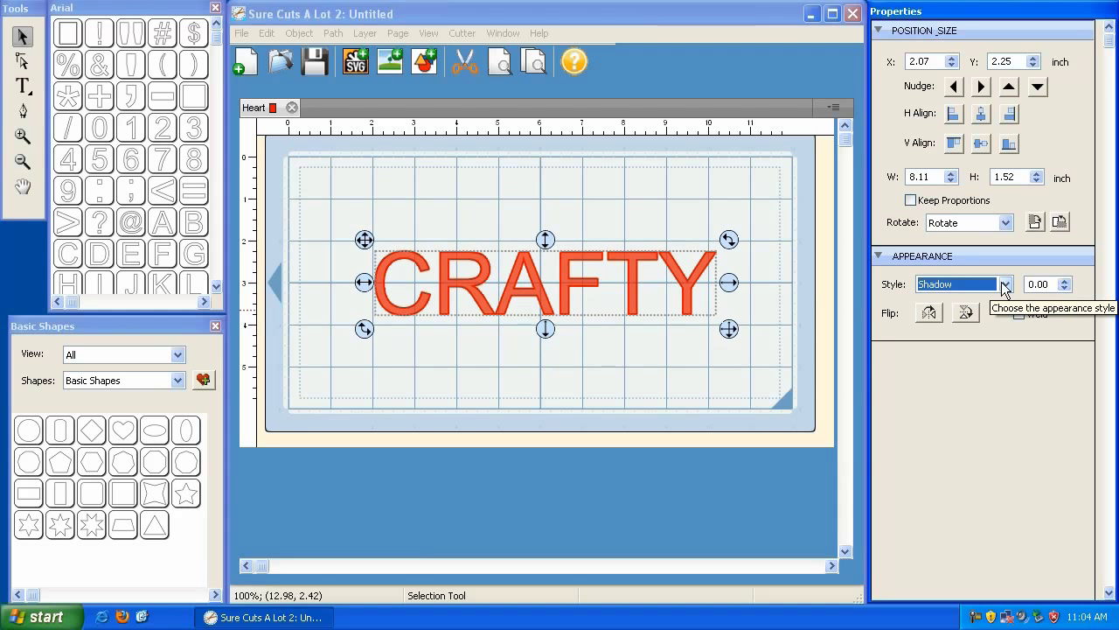
# Deselect the CRAFTY lettering and preview its cut lines.
pyautogui.click(1005, 284)
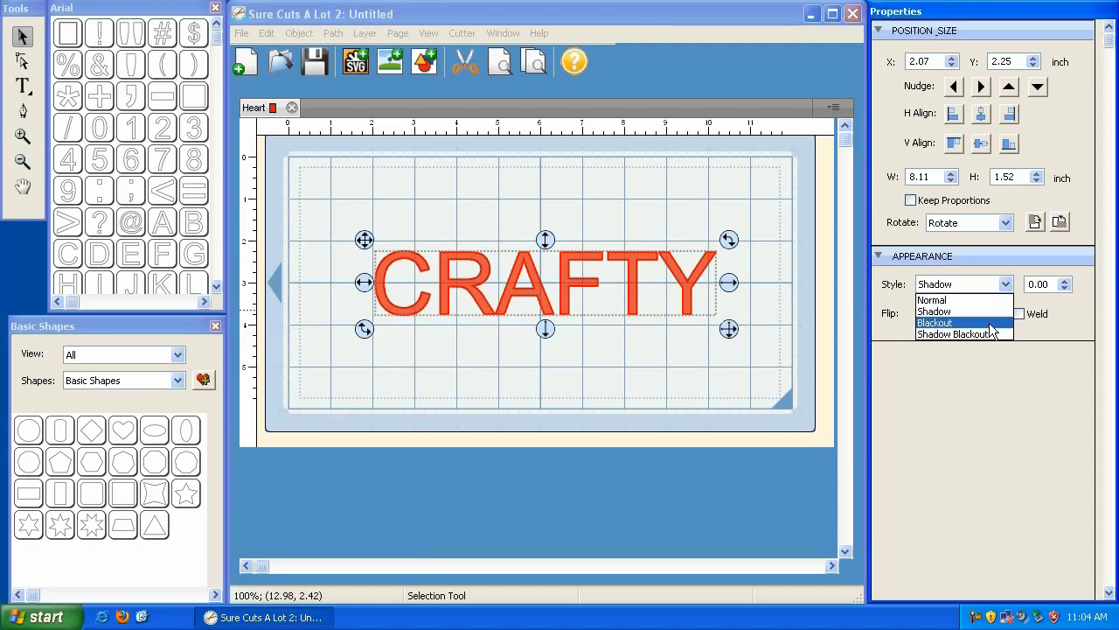
pyautogui.click(994, 258)
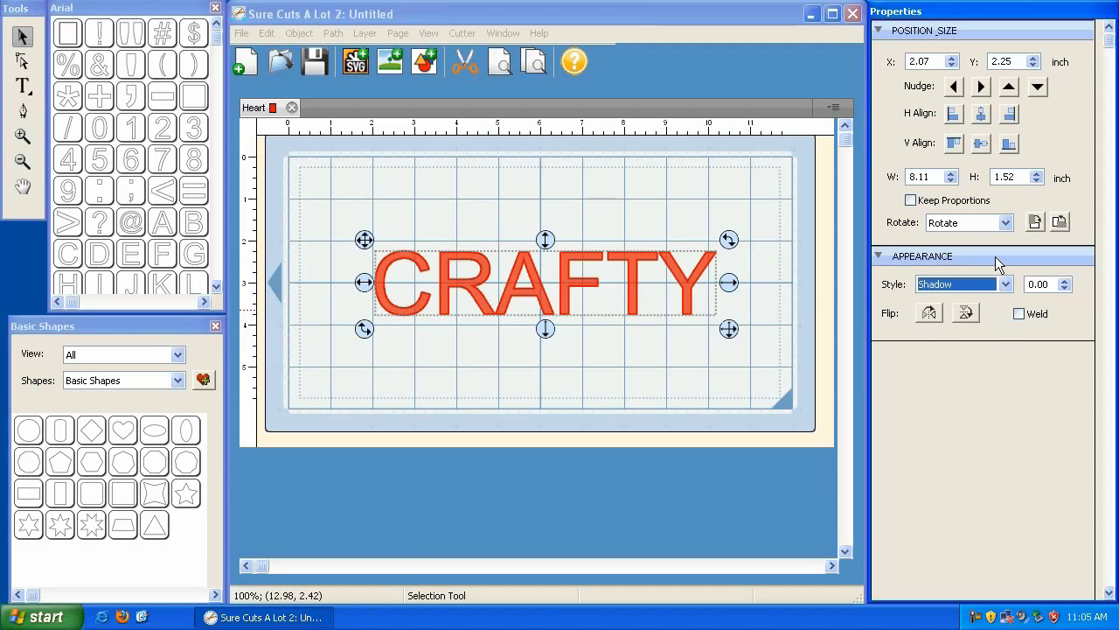
pyautogui.click(574, 224)
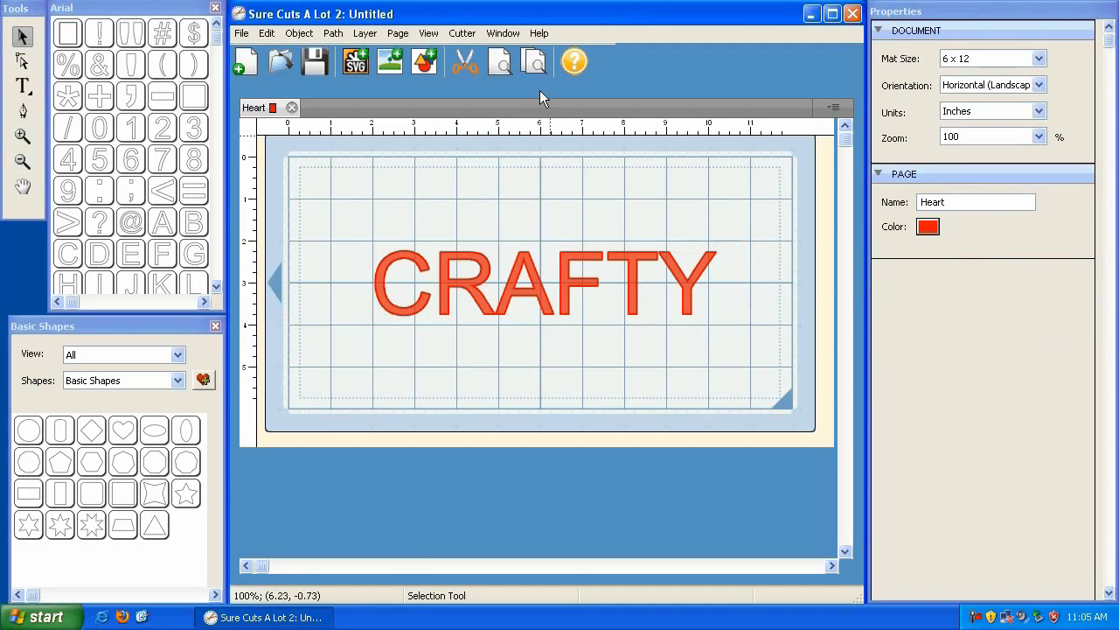
pyautogui.click(503, 65)
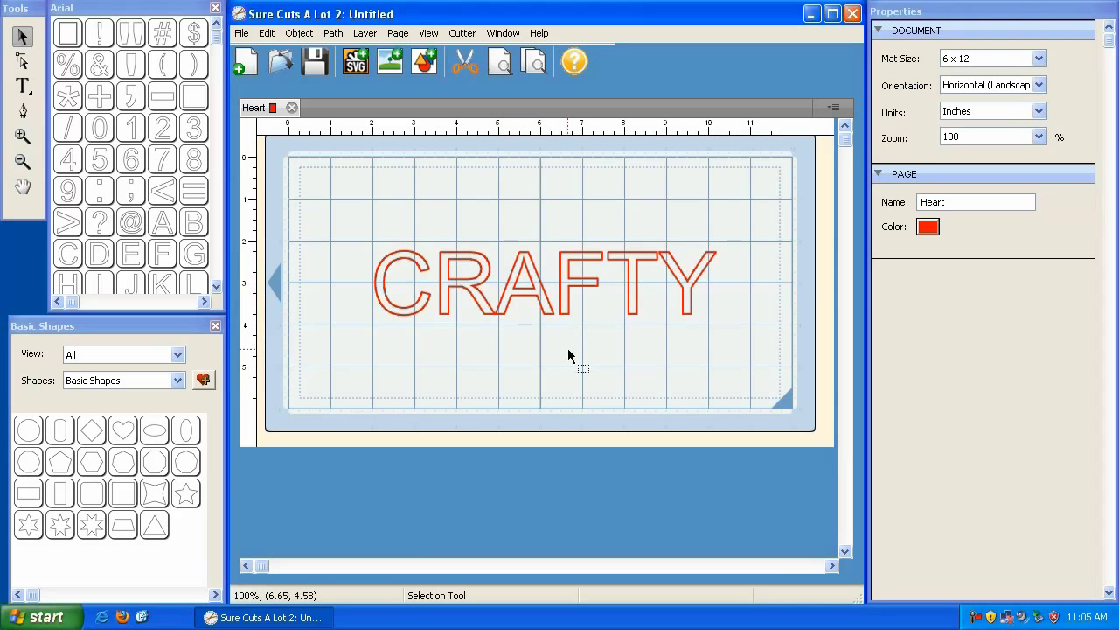
# Apply the Blackout style to the CRAFTY lettering and move it up to about X 2.05, Y 0.85.
pyautogui.click(549, 300)
pyautogui.click(970, 286)
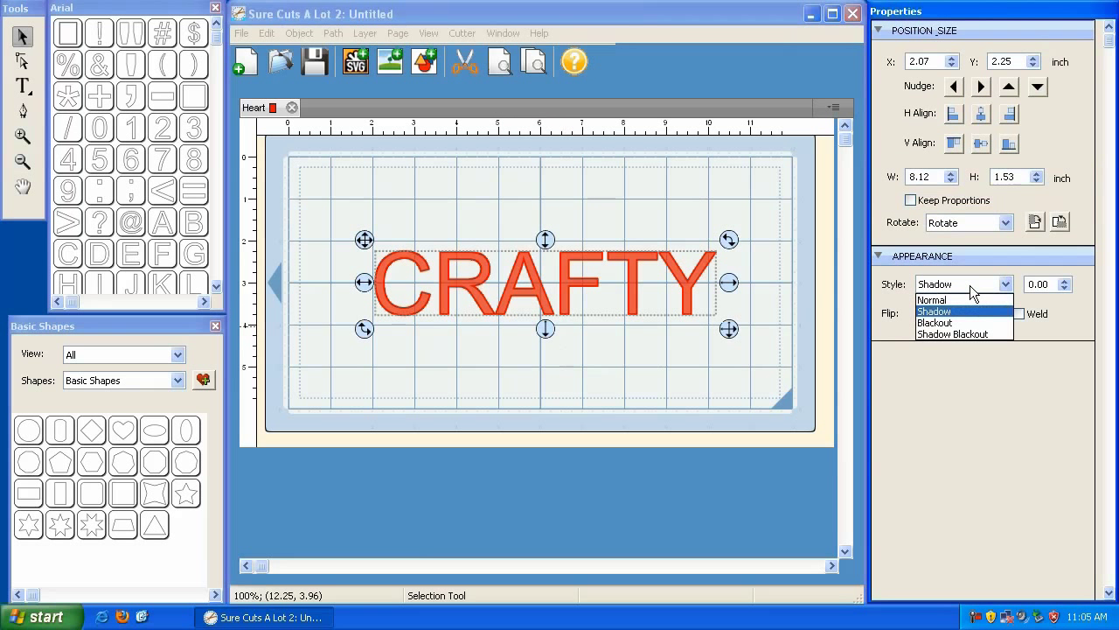
pyautogui.click(942, 323)
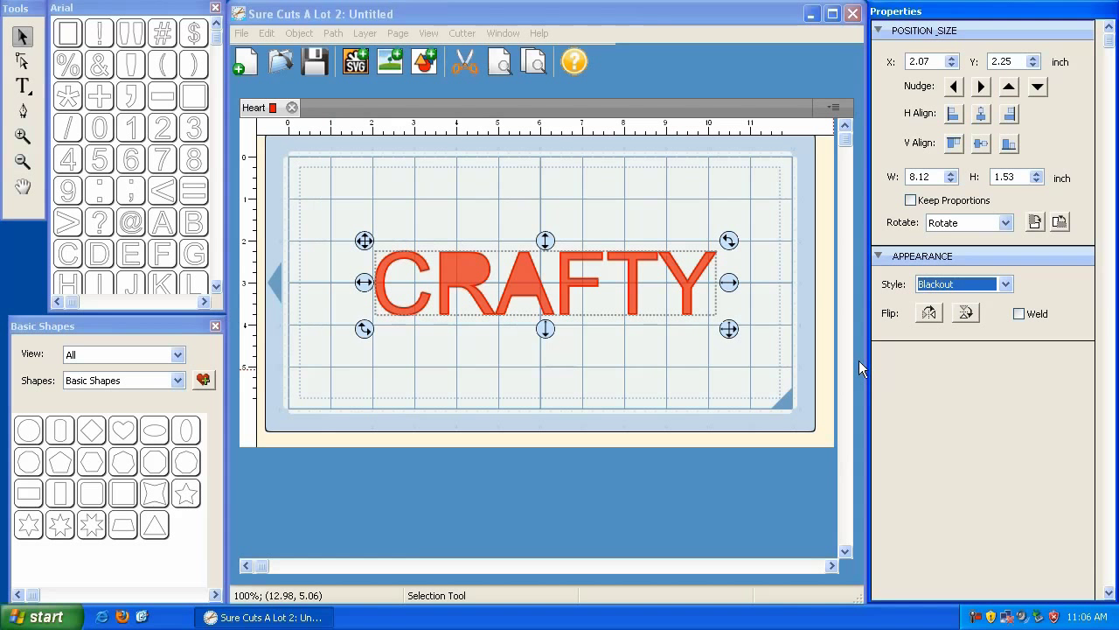
pyautogui.moveTo(362, 238); pyautogui.dragTo(362, 179)
pyautogui.click(327, 202)
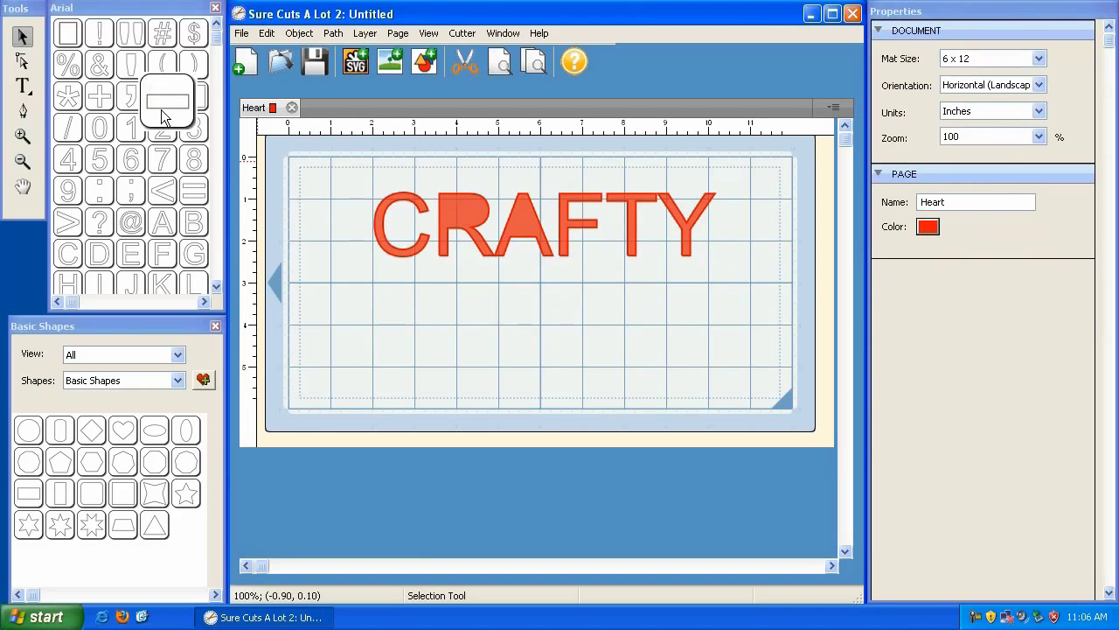
# Add an Arial ampersand below CRAFTY at about X 4.69, Y 2.58 and enlarge it to about 2.33 by 2.88 inches.
pyautogui.click(104, 74)
pyautogui.moveTo(300, 143); pyautogui.dragTo(478, 280)
pyautogui.moveTo(525, 332); pyautogui.dragTo(600, 395)
pyautogui.moveTo(474, 274); pyautogui.dragTo(474, 254)
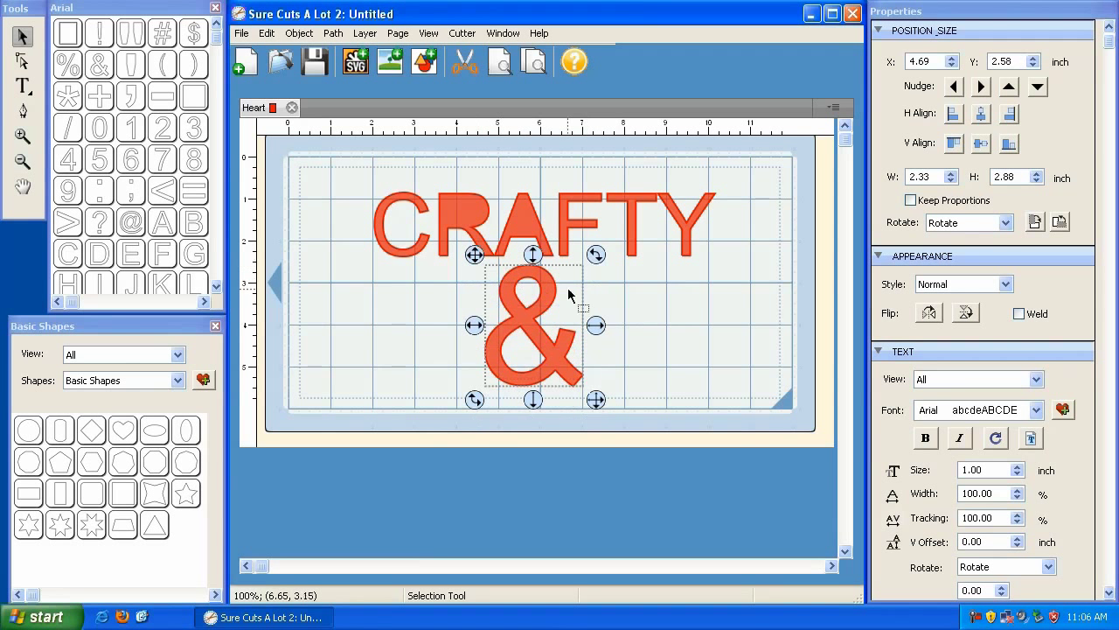
# Preview the cut lines of both objects and apply the Blackout style to the ampersand.
pyautogui.click(562, 98)
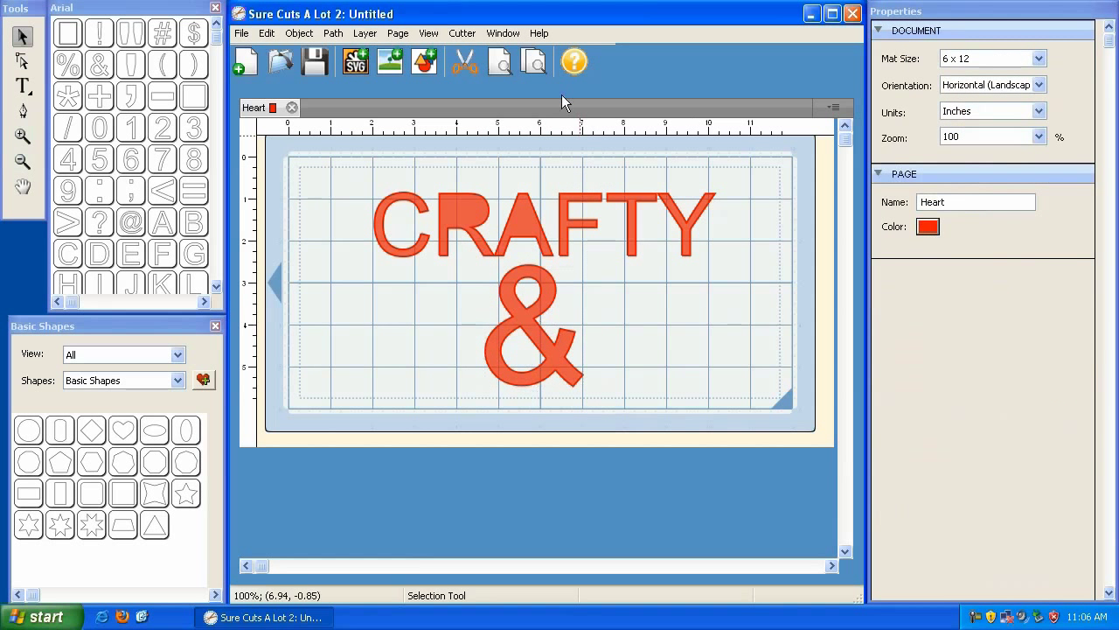
pyautogui.click(512, 69)
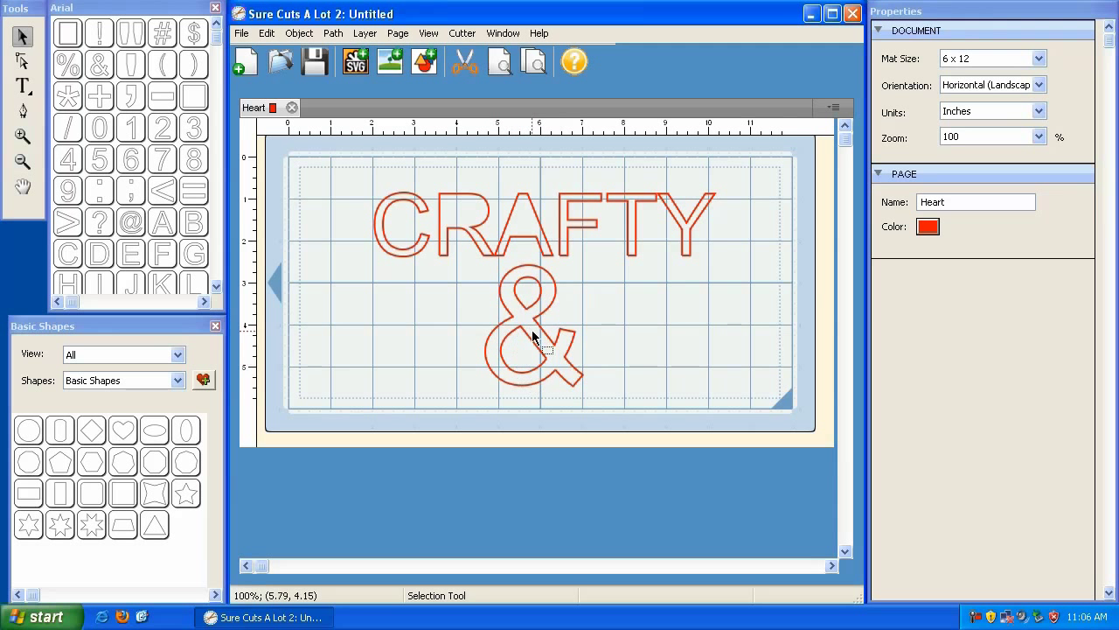
pyautogui.click(535, 308)
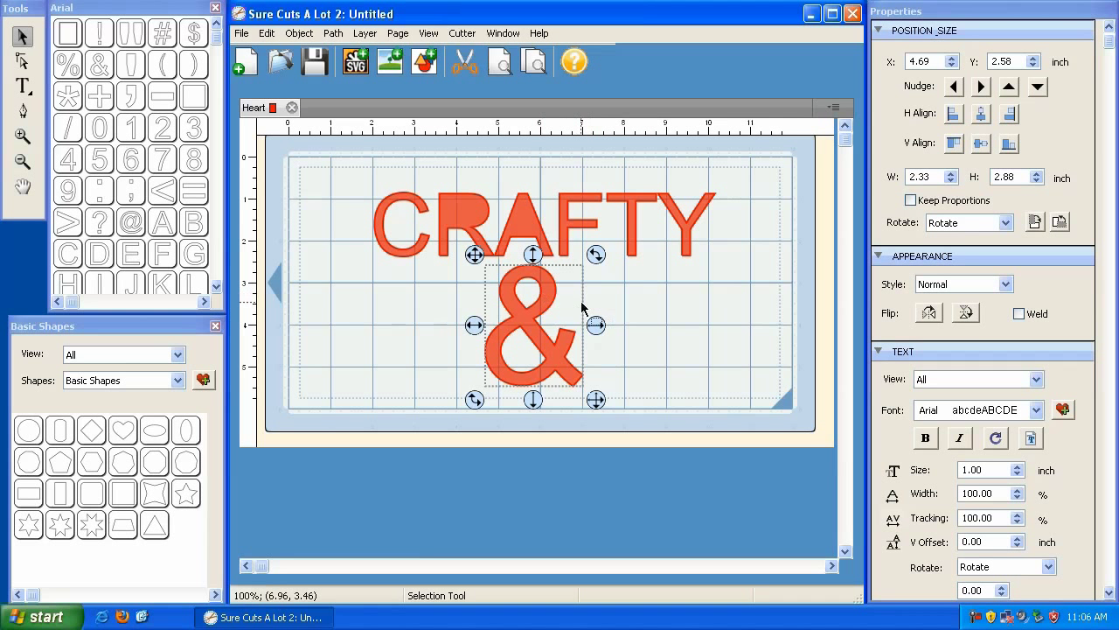
pyautogui.click(944, 285)
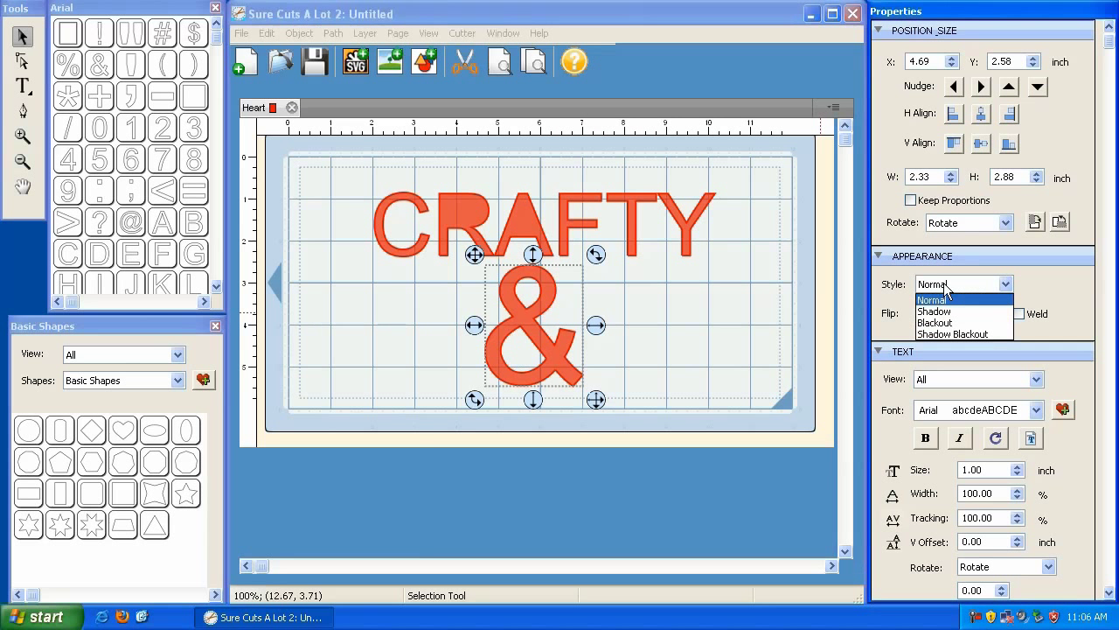
pyautogui.click(944, 322)
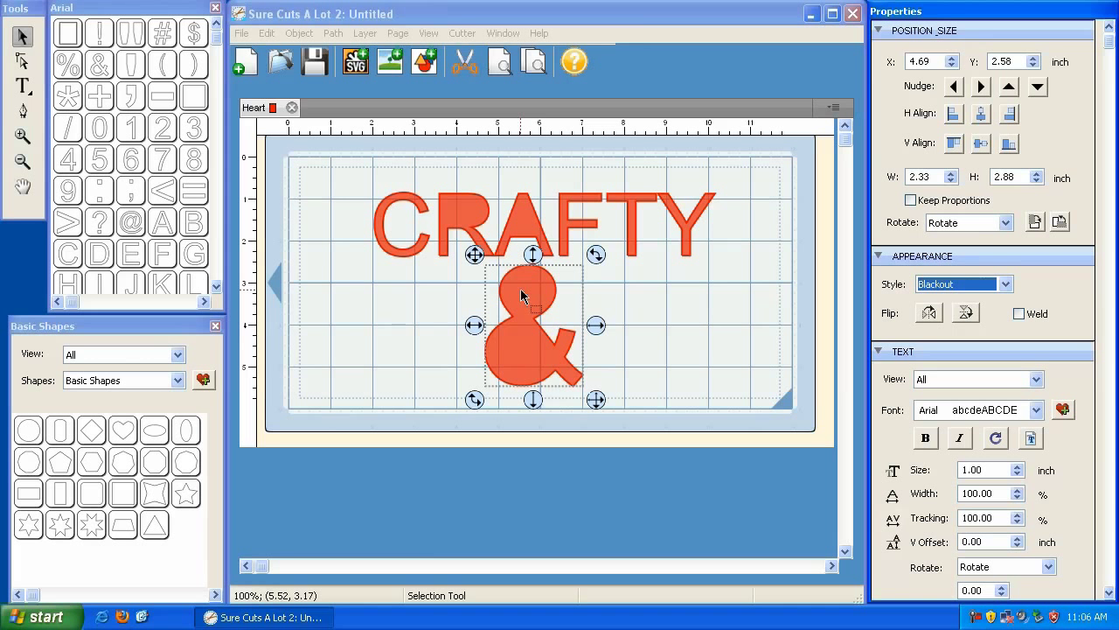
# Undo the ampersand's styling and placement so only the CRAFTY lettering is left on the mat.
pyautogui.click(680, 309)
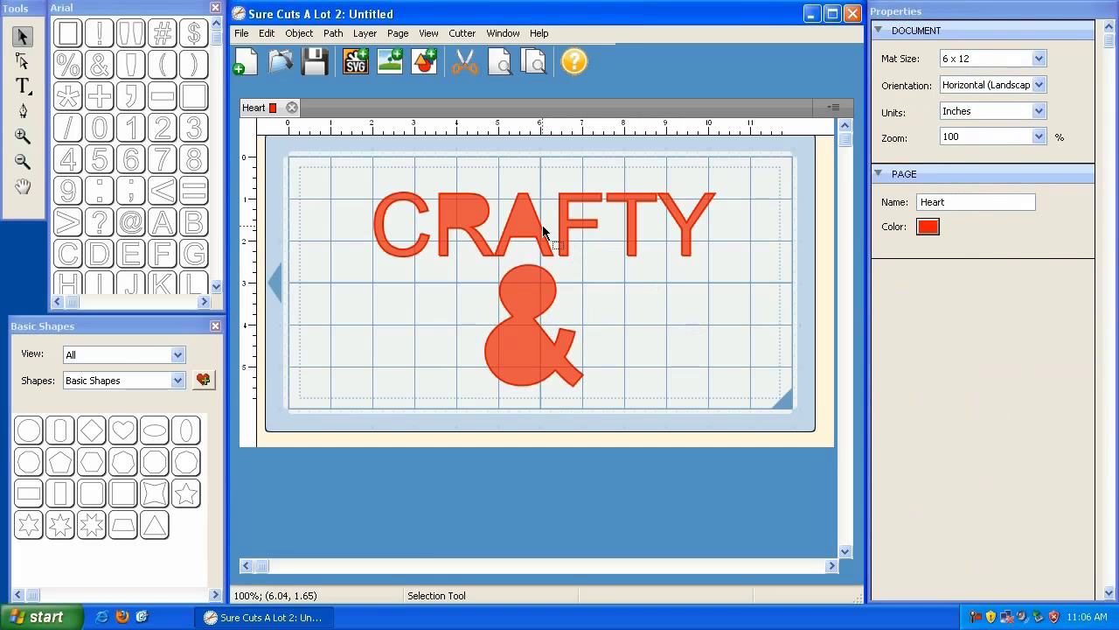
pyautogui.click(539, 292)
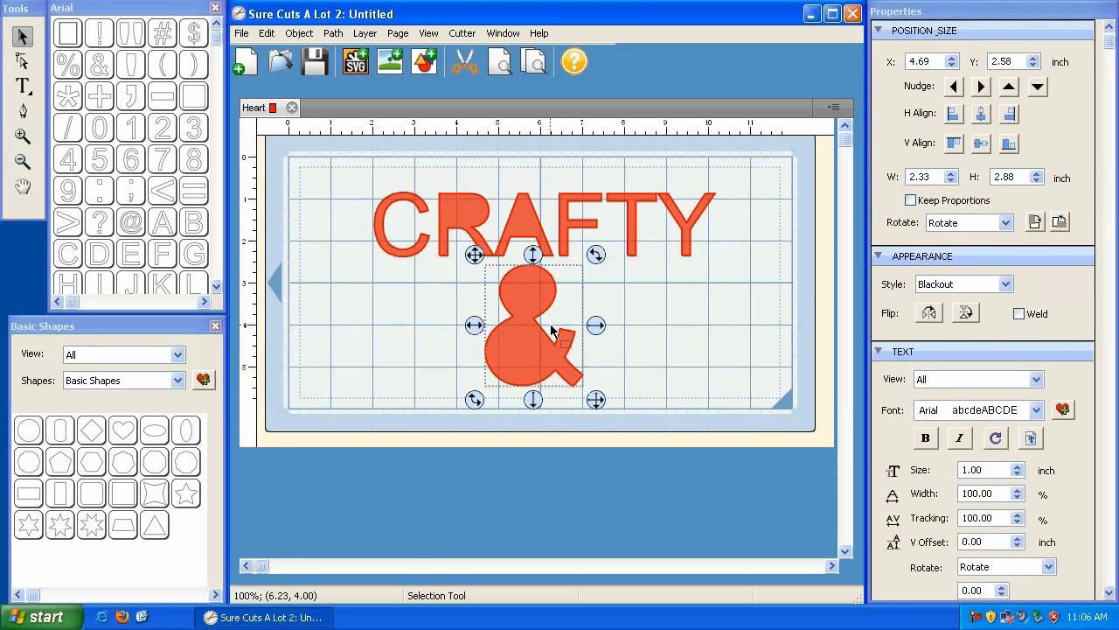
pyautogui.hotkey('ctrl', 'z')
# Apply the Shadow Blackout style with a shadow value of 1.50 to the CRAFTY lettering and move it to about X 1.98, Y 1.80.
pyautogui.click(962, 284)
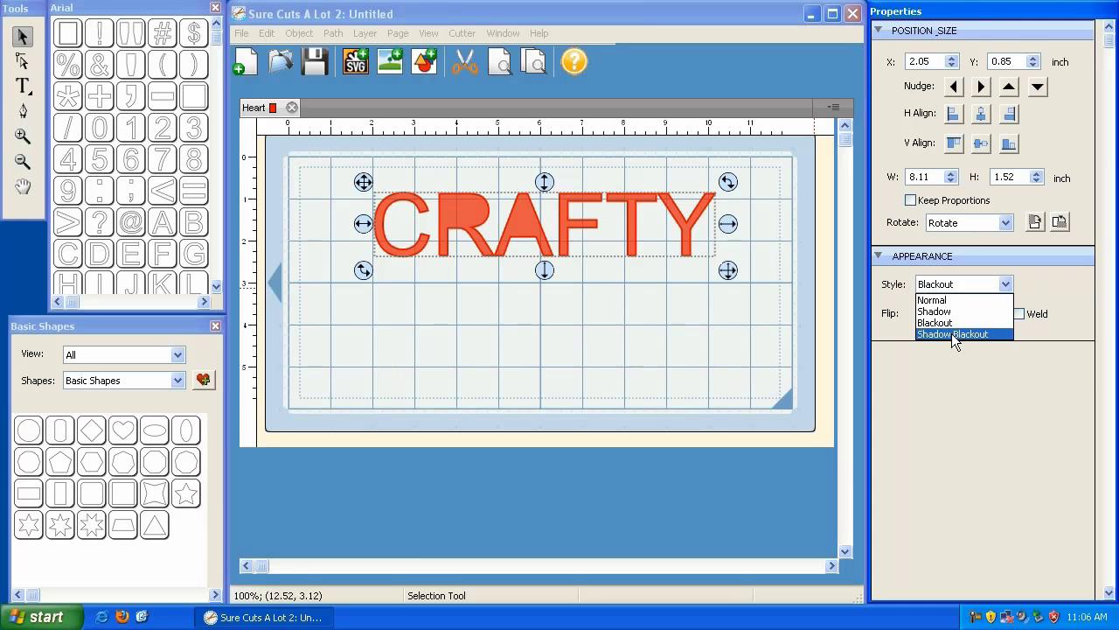
pyautogui.click(953, 334)
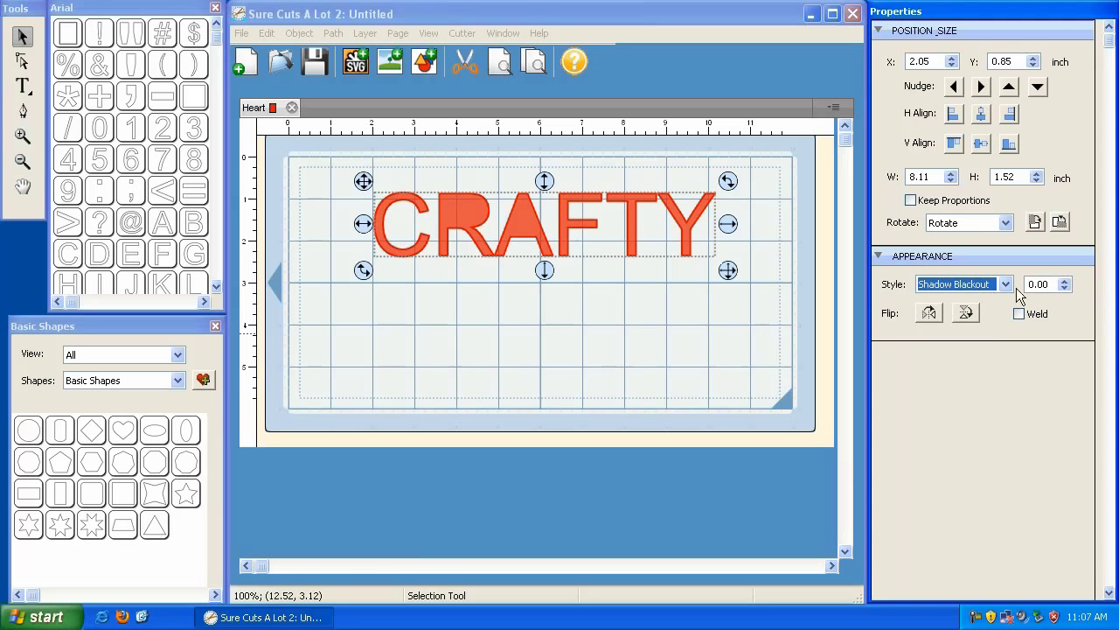
pyautogui.click(1065, 280)
pyautogui.click(1065, 280)
pyautogui.click(1065, 280)
pyautogui.click(1065, 281)
pyautogui.click(1064, 288)
pyautogui.click(1064, 288)
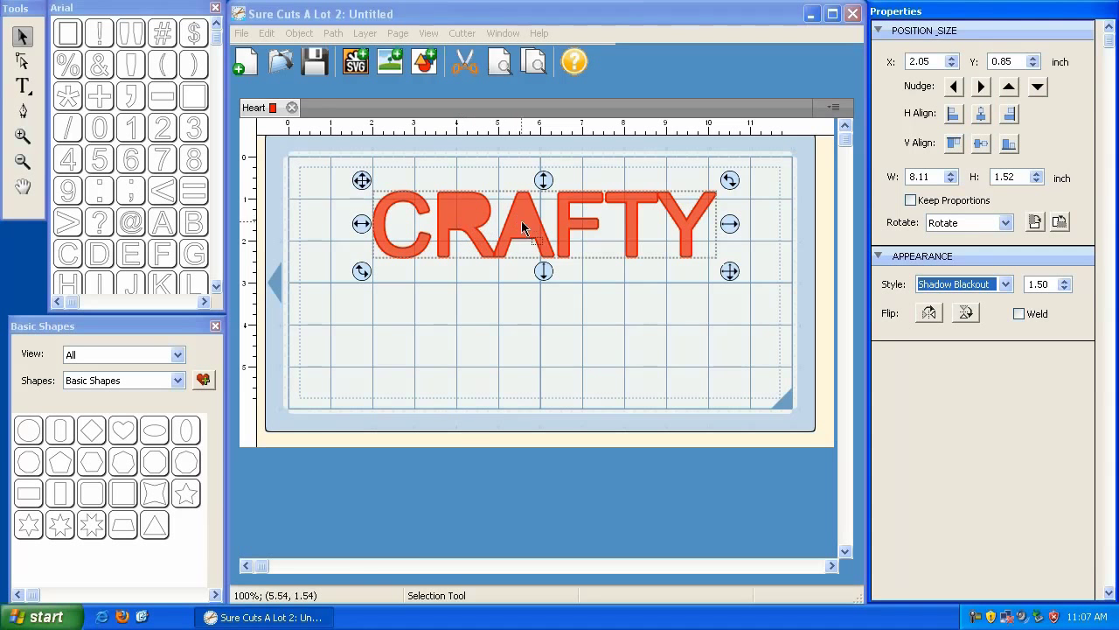
pyautogui.click(632, 317)
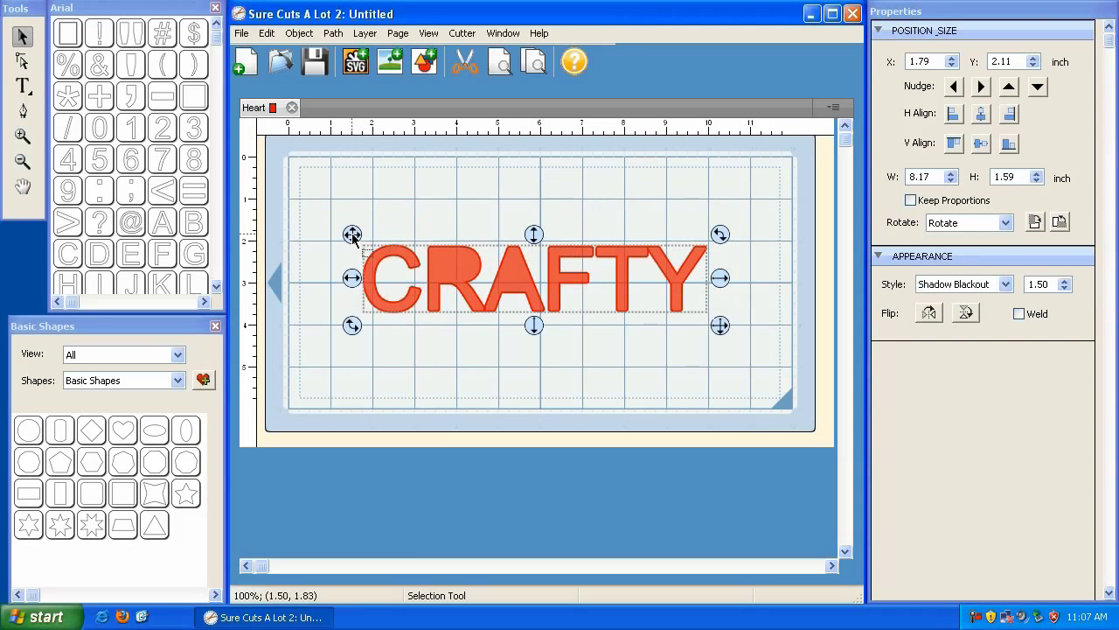
pyautogui.click(421, 197)
pyautogui.moveTo(361, 180); pyautogui.dragTo(360, 221)
# Try flipping the CRAFTY lettering horizontally and vertically, returning it to its normal orientation.
pyautogui.click(931, 317)
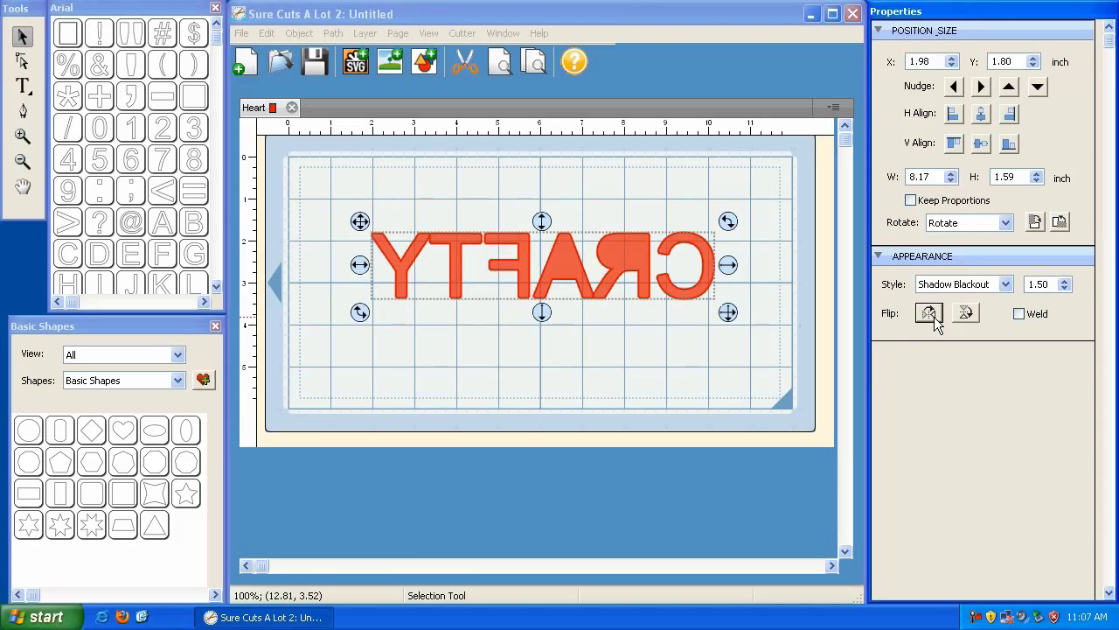
pyautogui.click(930, 317)
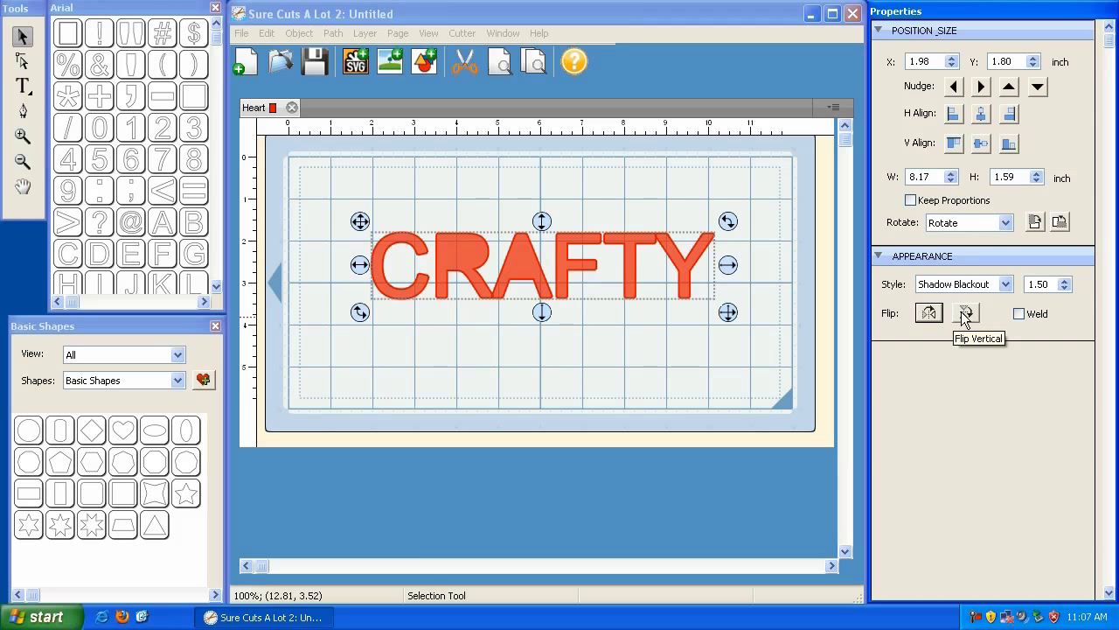
pyautogui.click(966, 315)
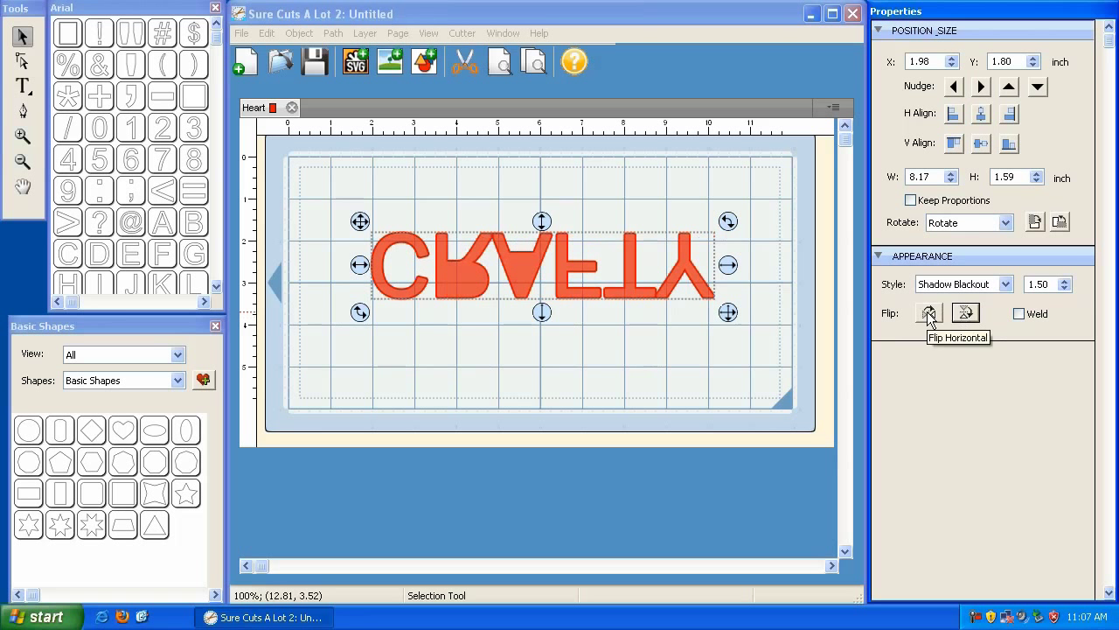
pyautogui.click(965, 314)
pyautogui.click(929, 315)
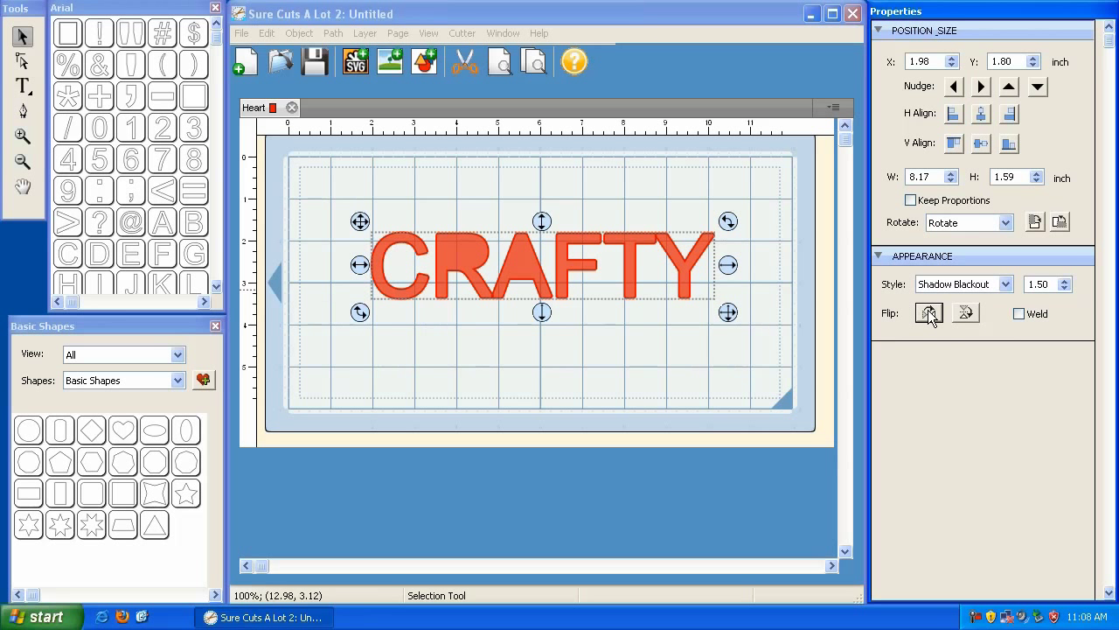
# Move the CRAFTY lettering up near the mat's top edge, and add an enlarged heart below its first letters.
pyautogui.moveTo(359, 220); pyautogui.dragTo(350, 164)
pyautogui.click(313, 295)
pyautogui.click(124, 429)
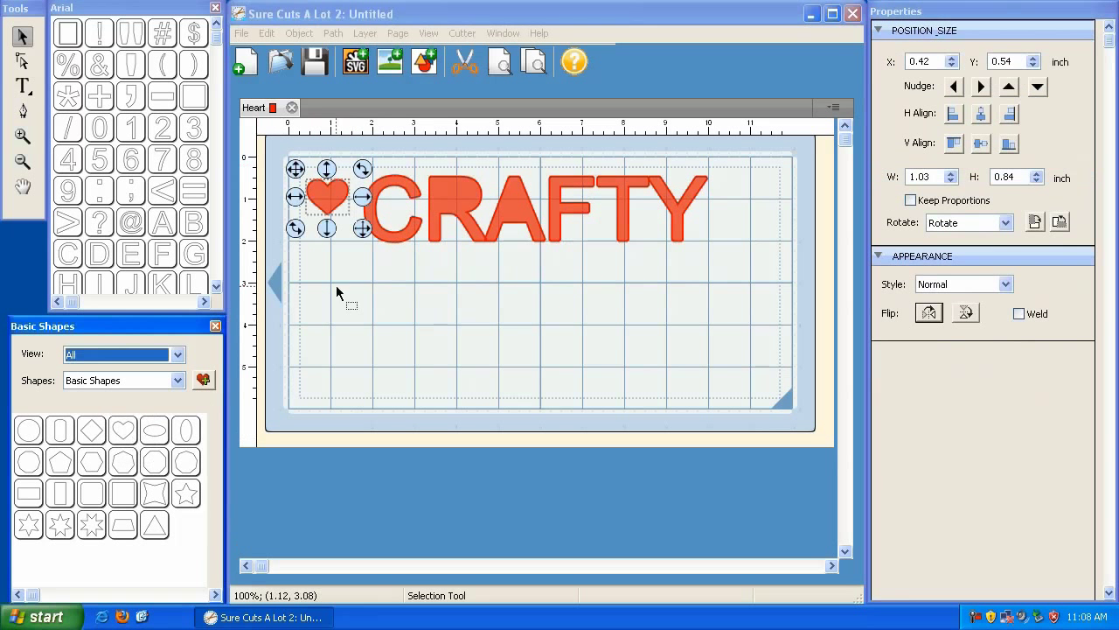
pyautogui.moveTo(364, 229); pyautogui.dragTo(401, 325)
# Add a smaller heart overlapping the large heart's lower-right edge and select both as a pair about 2.25 by 1.75 inches.
pyautogui.click(123, 429)
pyautogui.moveTo(297, 171); pyautogui.dragTo(409, 308)
pyautogui.keyDown('shift'); pyautogui.click(395, 321); pyautogui.keyUp('shift')
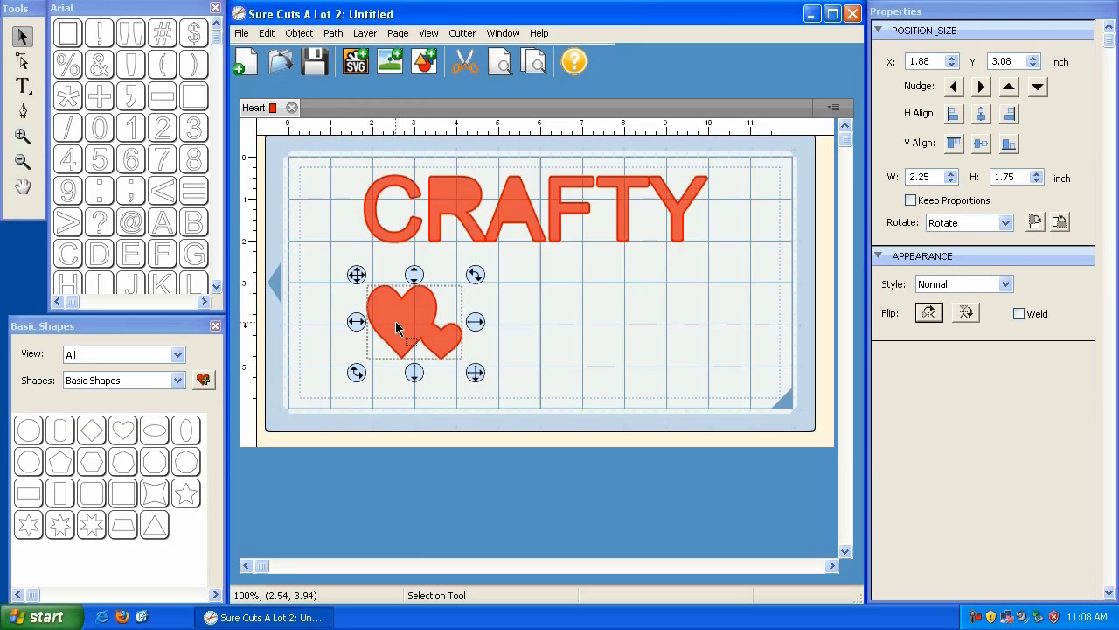
# Flip the pair of hearts horizontally and move it to about X 1.71, Y 3.03.
pyautogui.click(929, 313)
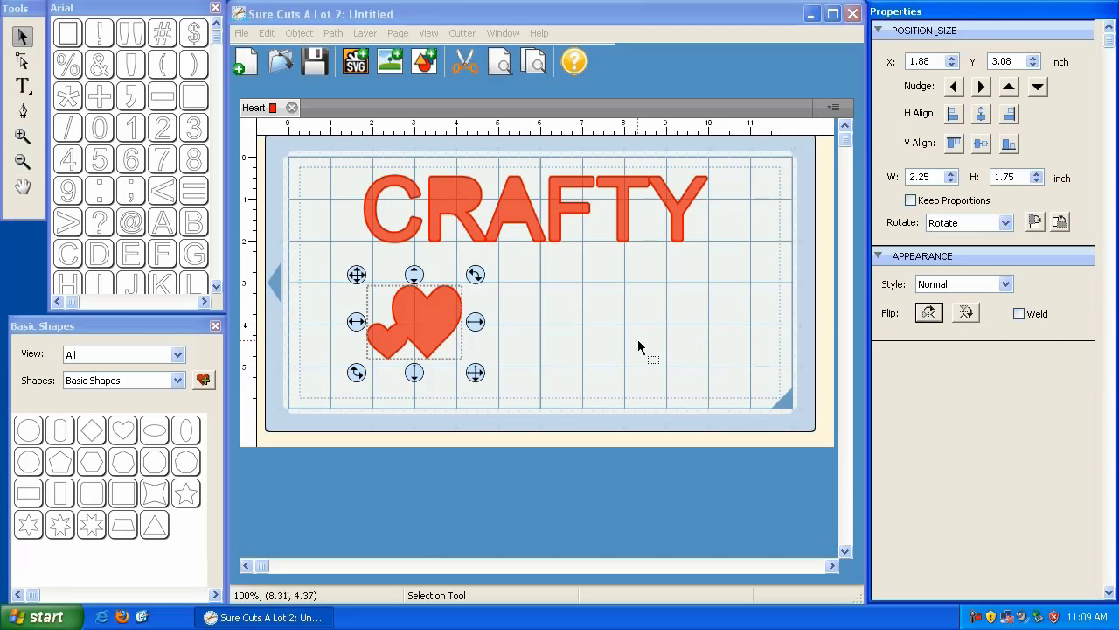
pyautogui.click(402, 319)
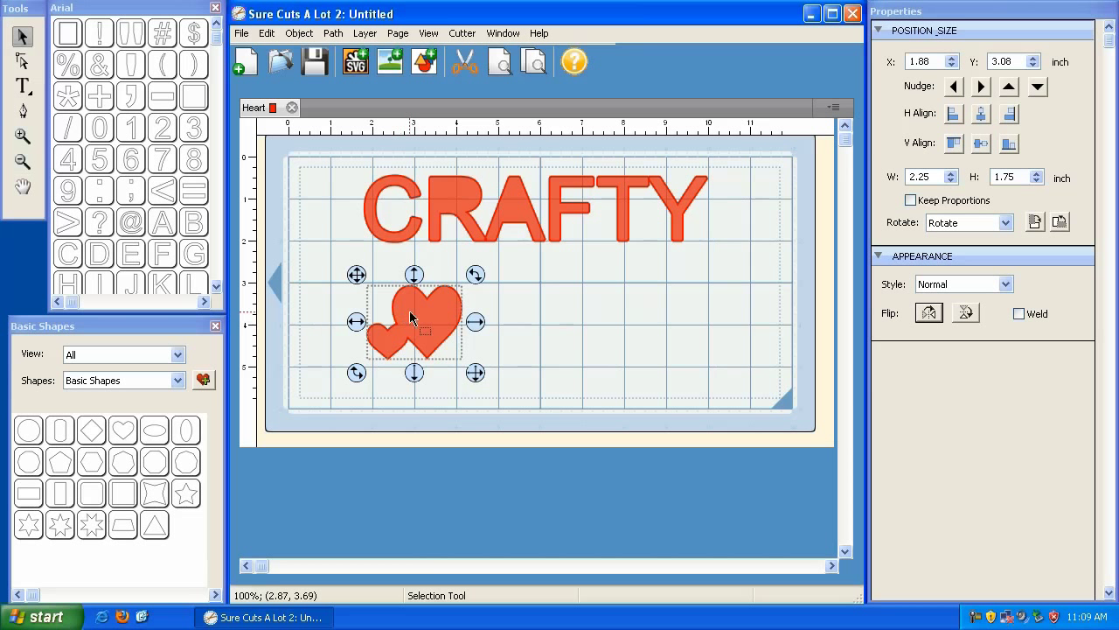
pyautogui.moveTo(358, 278); pyautogui.dragTo(351, 276)
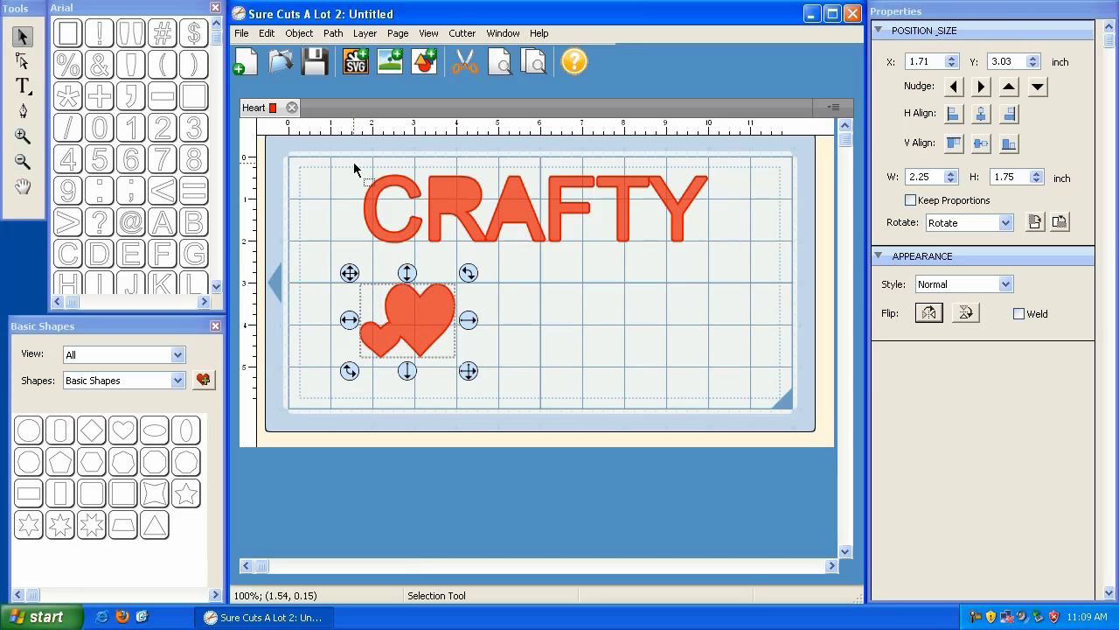
# Copy the pair of hearts and paste a duplicate, placed beside the original at about X 4.63, Y 3.26.
pyautogui.click(265, 34)
pyautogui.click(281, 104)
pyautogui.click(266, 33)
pyautogui.click(282, 119)
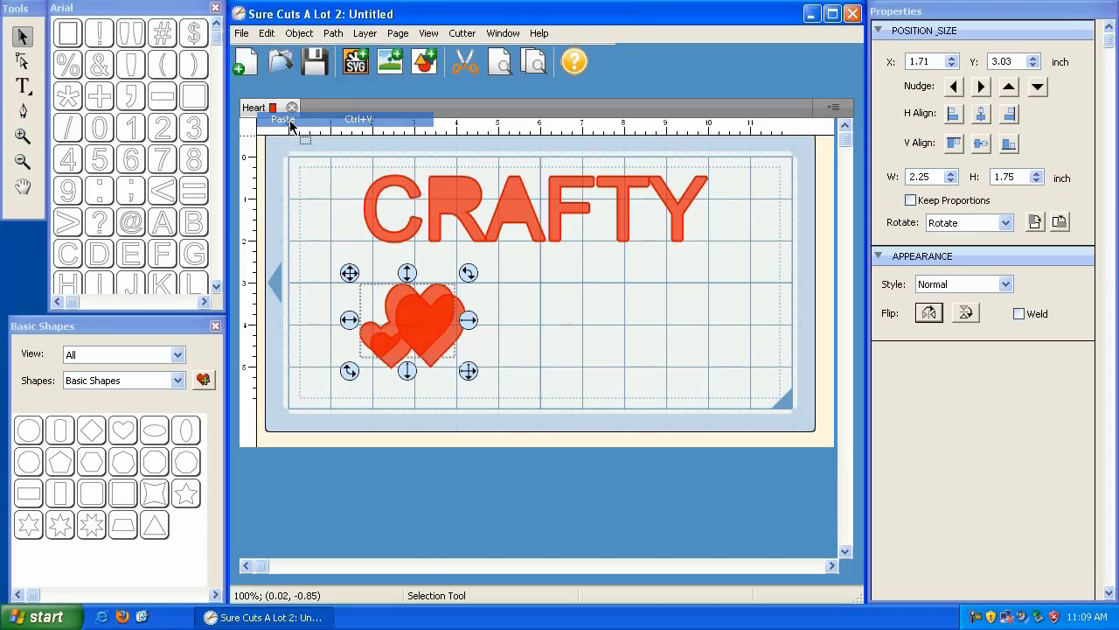
pyautogui.moveTo(350, 273); pyautogui.dragTo(472, 284)
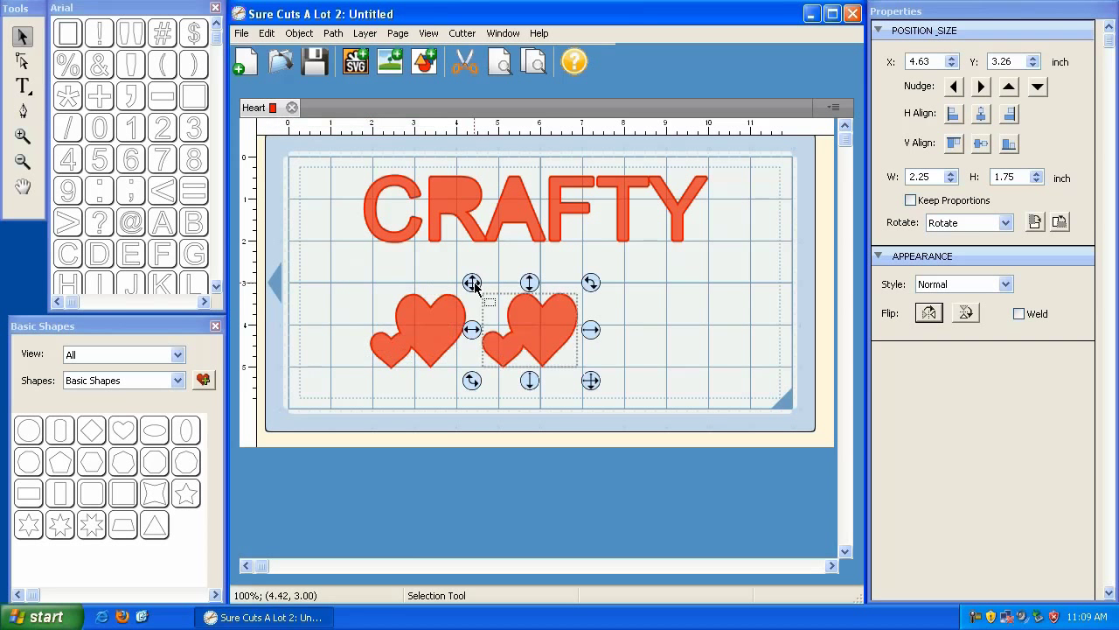
# Flip the duplicated hearts horizontally and move them to about X 3.98, Y 3.28 so the two large hearts overlap.
pyautogui.click(928, 312)
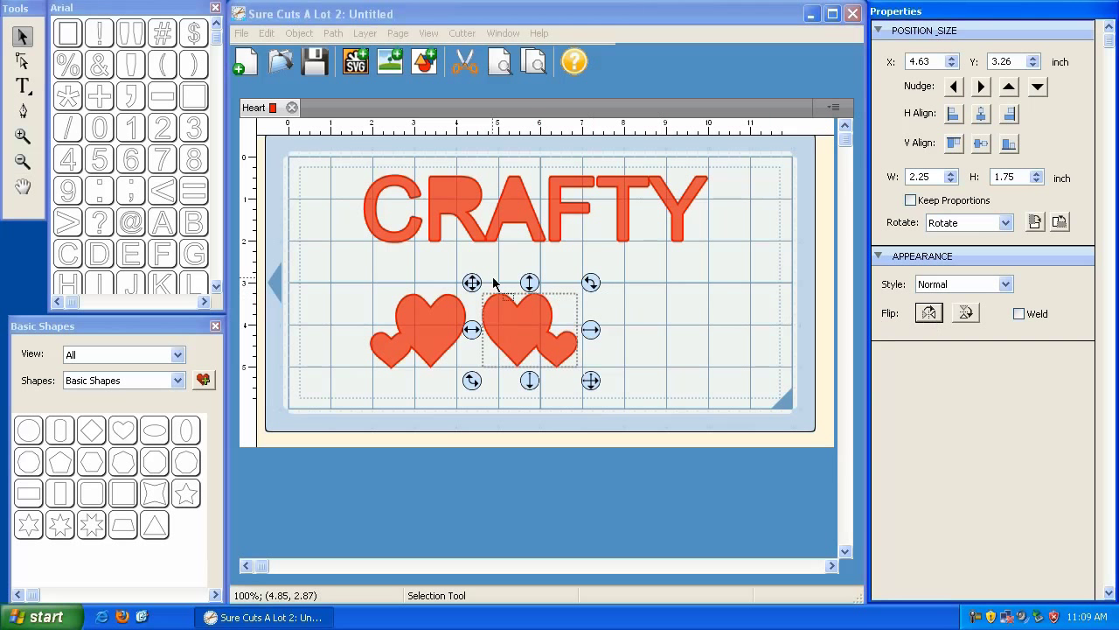
pyautogui.moveTo(472, 282); pyautogui.dragTo(445, 282)
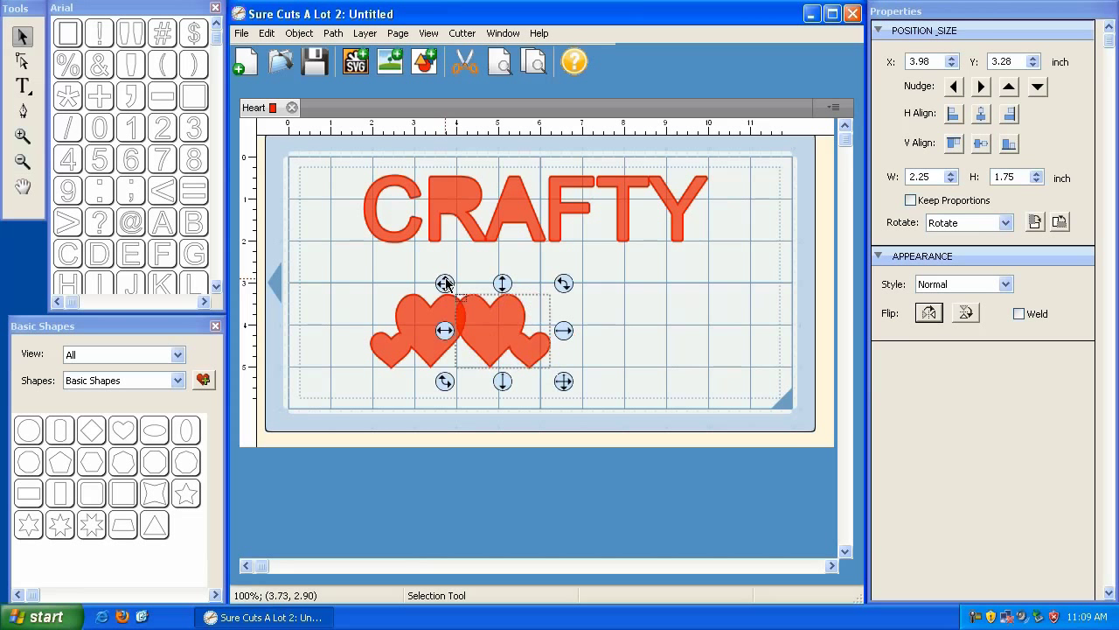
pyautogui.click(621, 346)
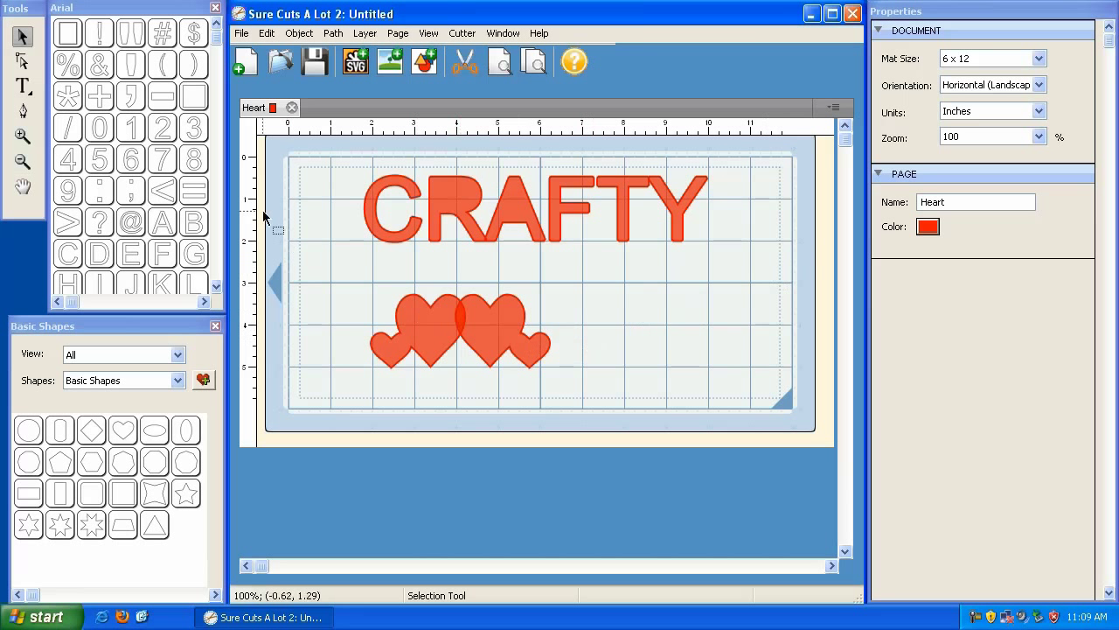
# Turn on Weld for both overlapping pairs of hearts and preview their cut lines.
pyautogui.click(23, 135)
pyautogui.click(456, 335)
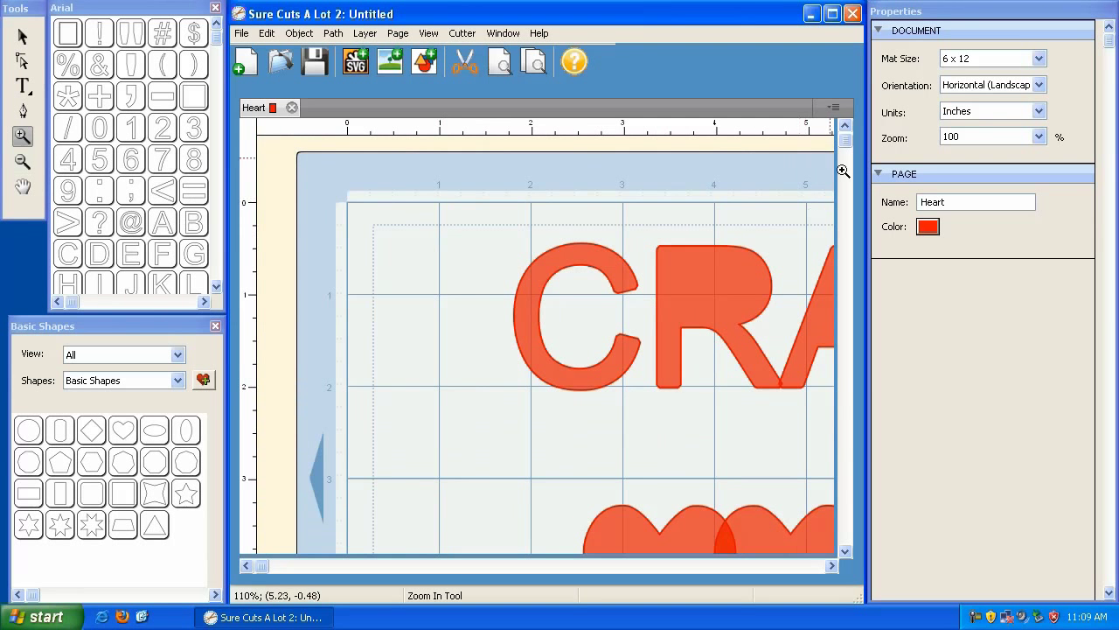
pyautogui.click(835, 143)
pyautogui.click(58, 41)
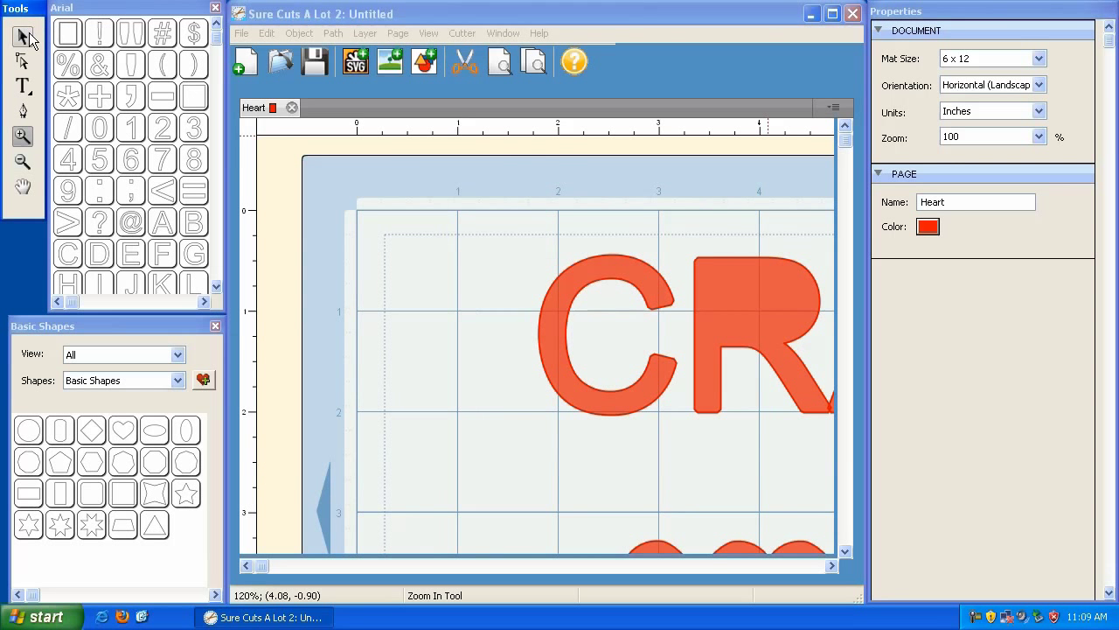
pyautogui.moveTo(850, 136); pyautogui.dragTo(845, 443)
pyautogui.moveTo(260, 567); pyautogui.dragTo(413, 567)
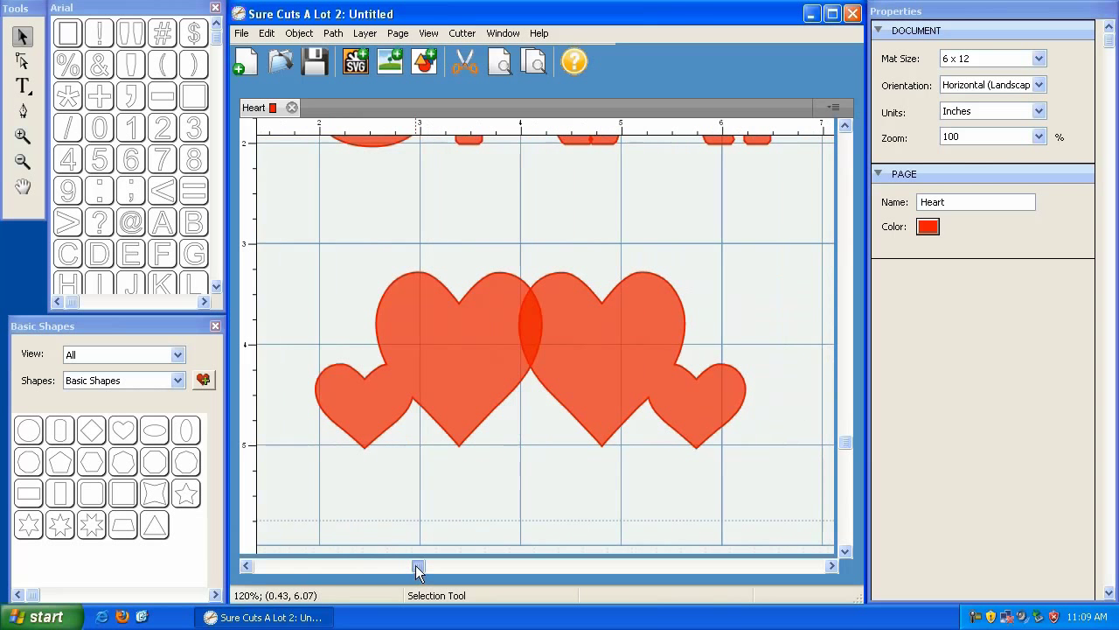
pyautogui.moveTo(119, 81); pyautogui.dragTo(631, 363)
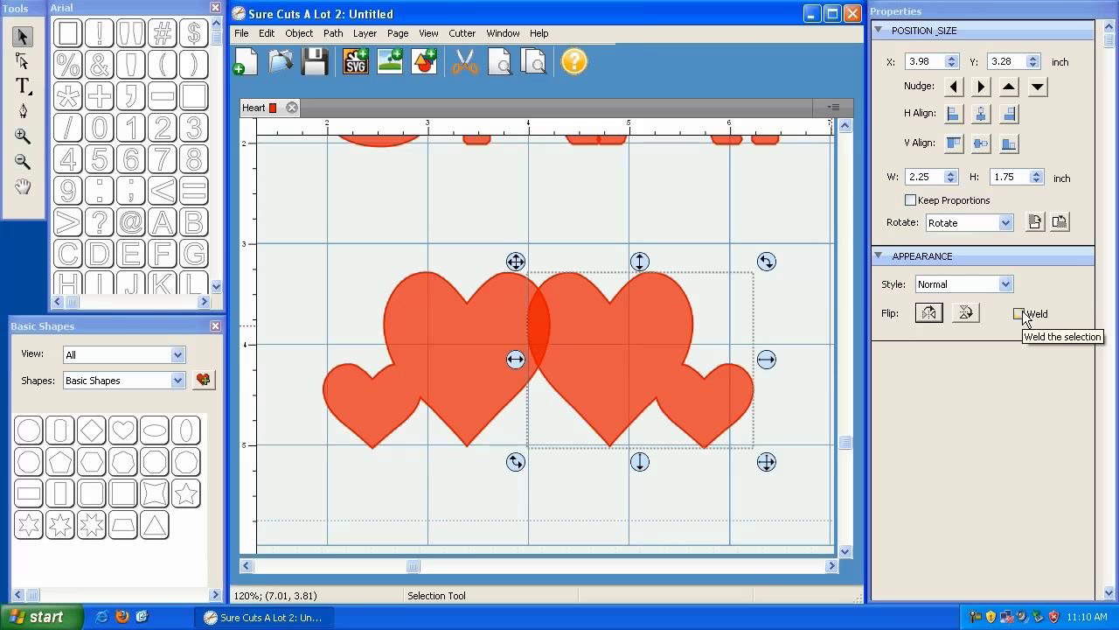
pyautogui.click(411, 365)
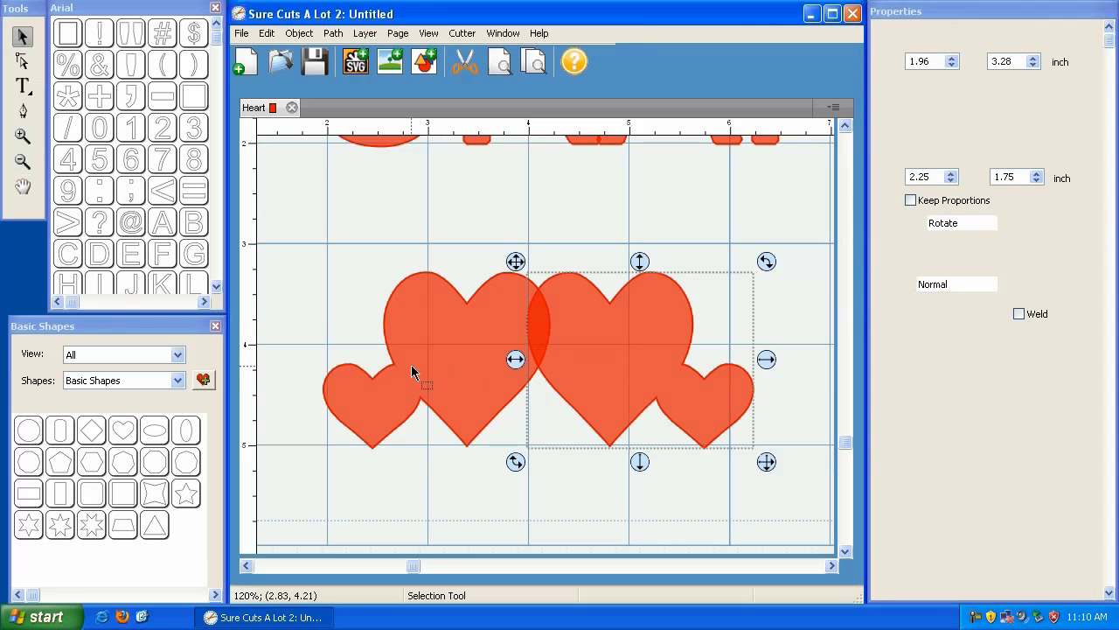
pyautogui.click(1019, 314)
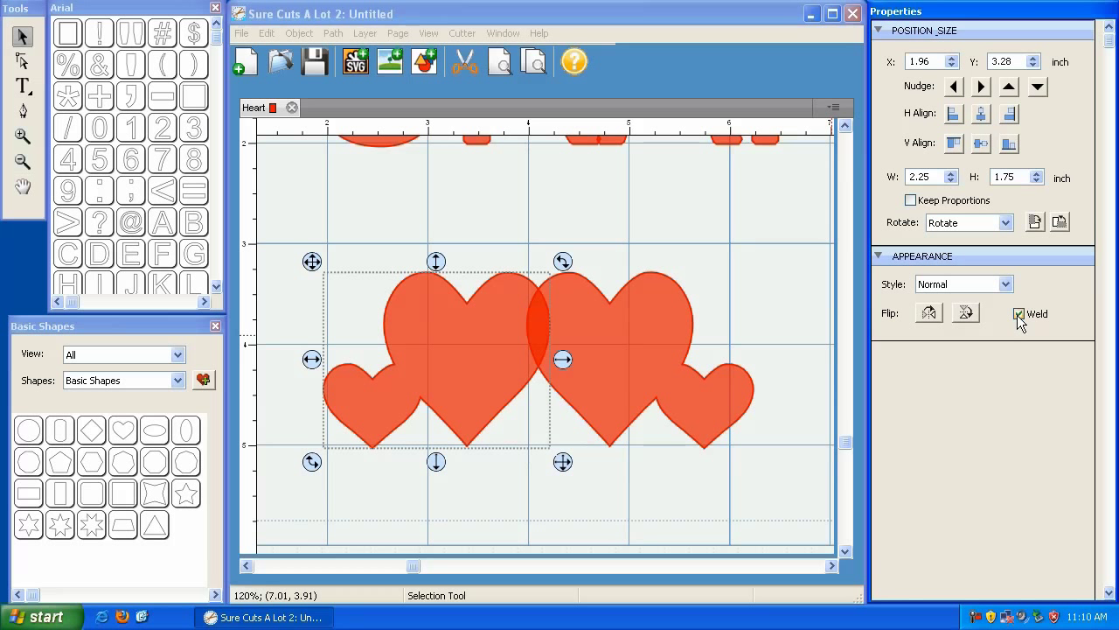
pyautogui.click(728, 254)
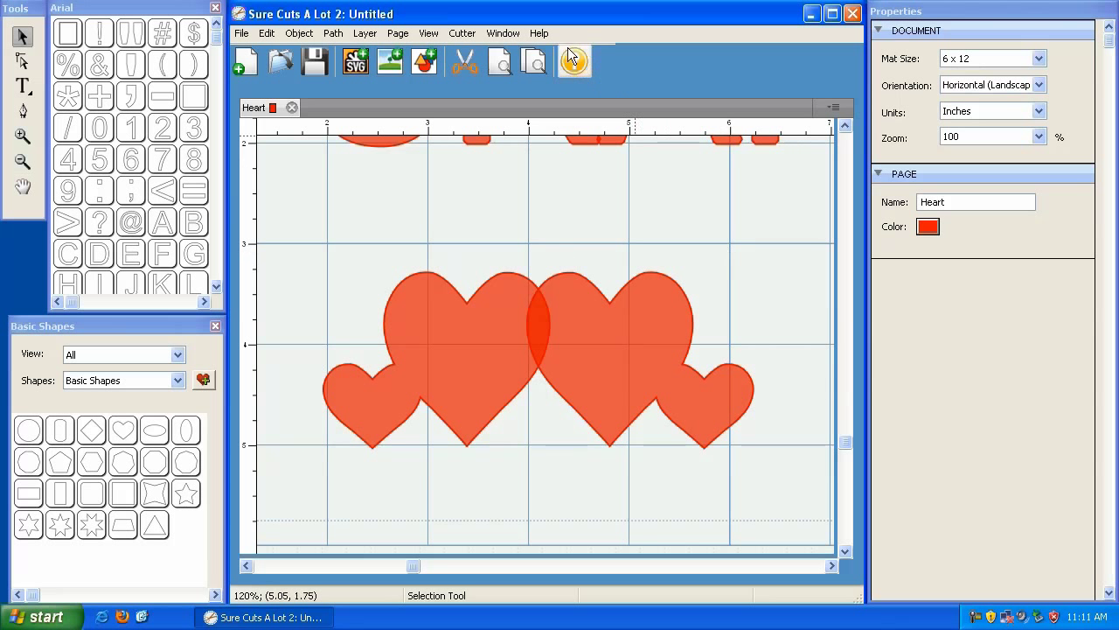
pyautogui.click(501, 72)
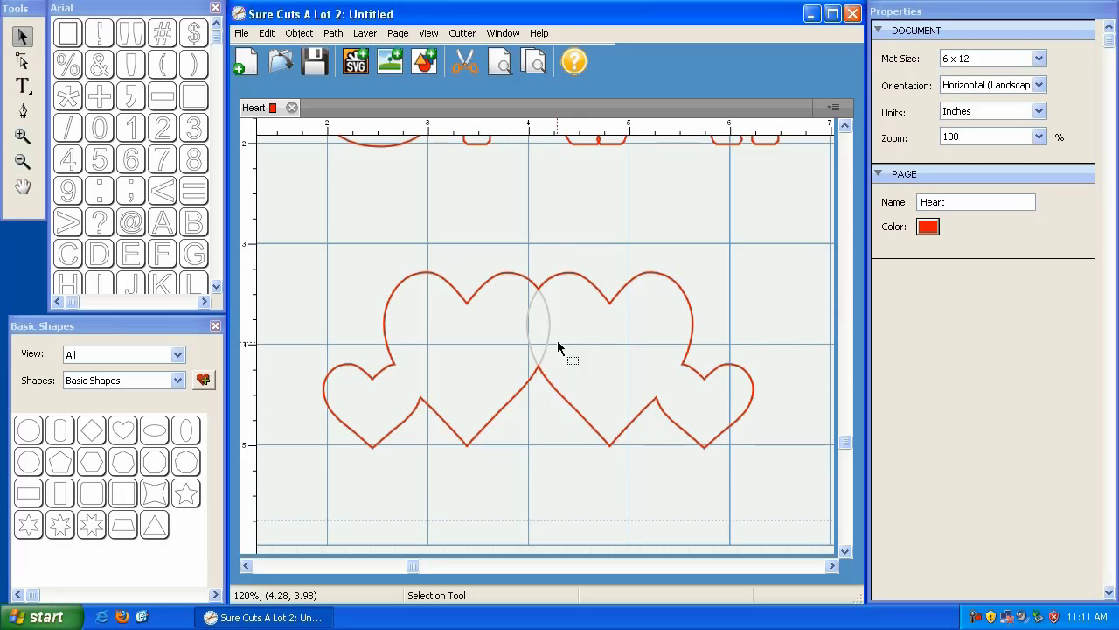
# Turn off Weld for the right-hand pair of hearts and preview the cut lines.
pyautogui.click(616, 337)
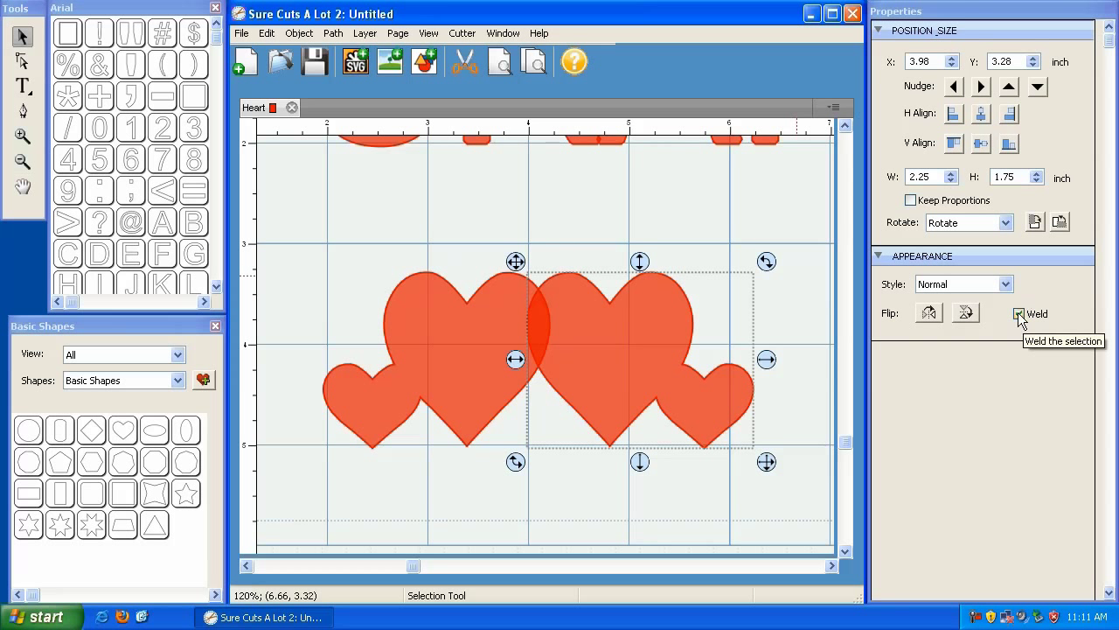
pyautogui.click(641, 216)
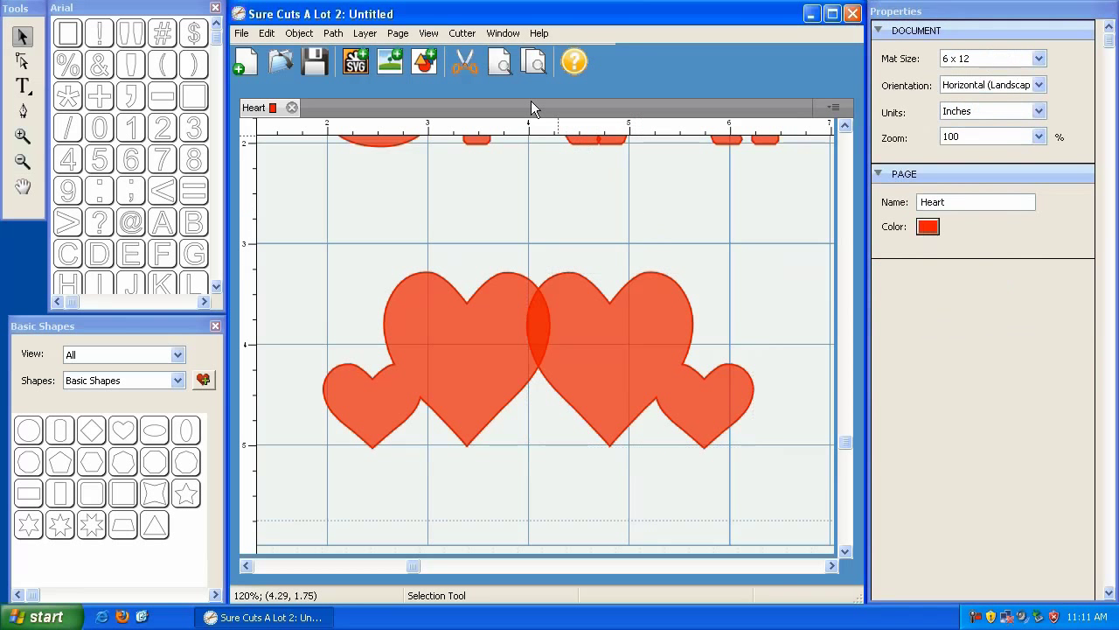
pyautogui.click(498, 67)
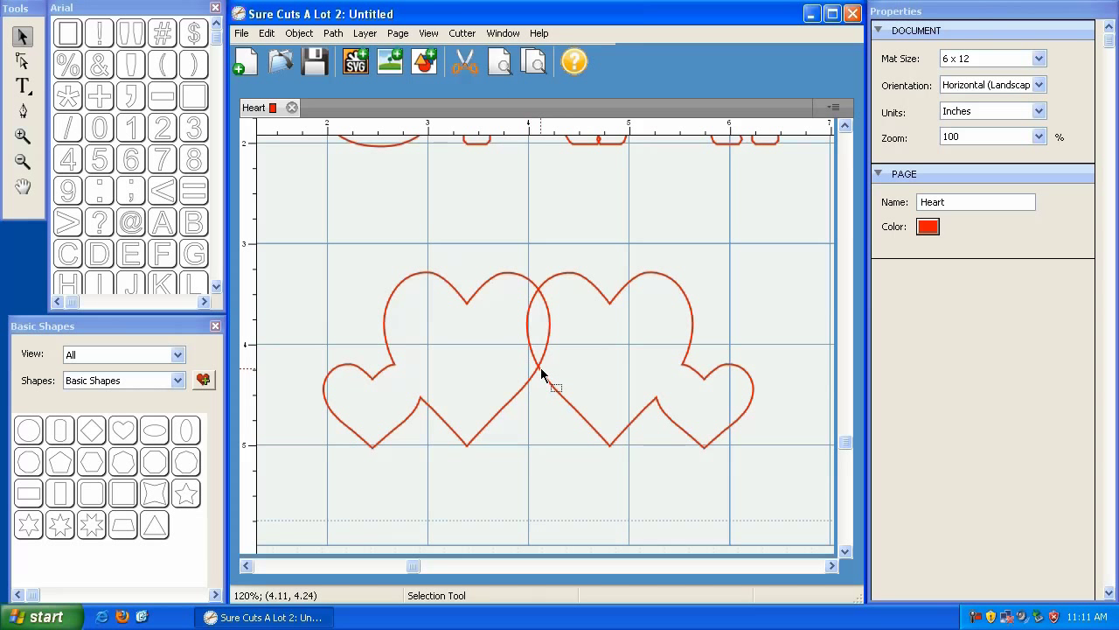
# Turn Weld back on for the right-hand pair of hearts.
pyautogui.click(536, 315)
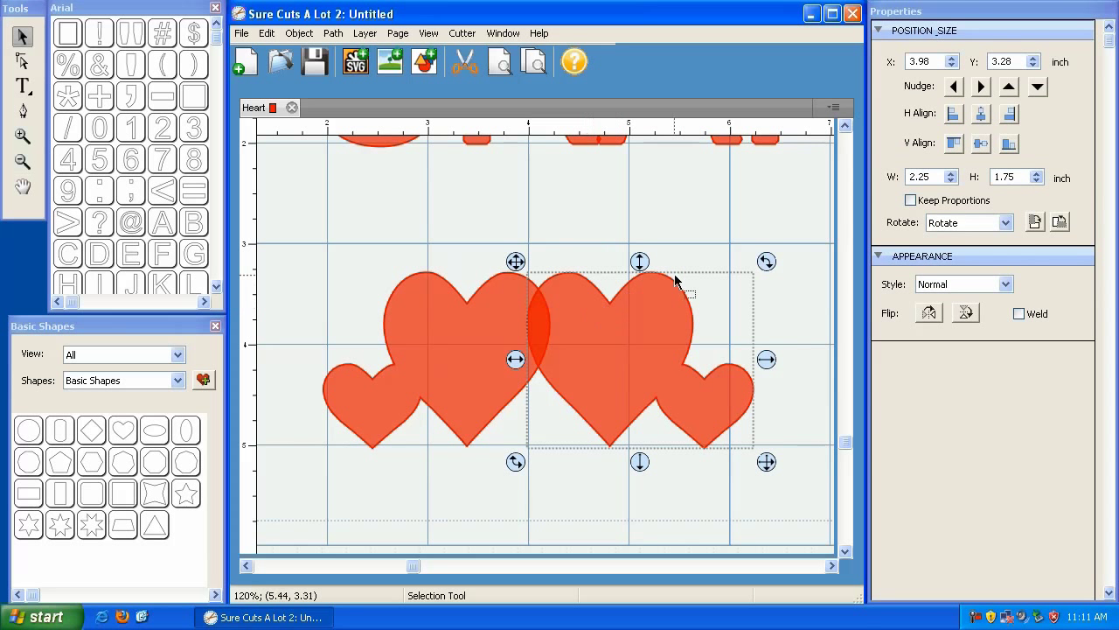
pyautogui.click(1020, 313)
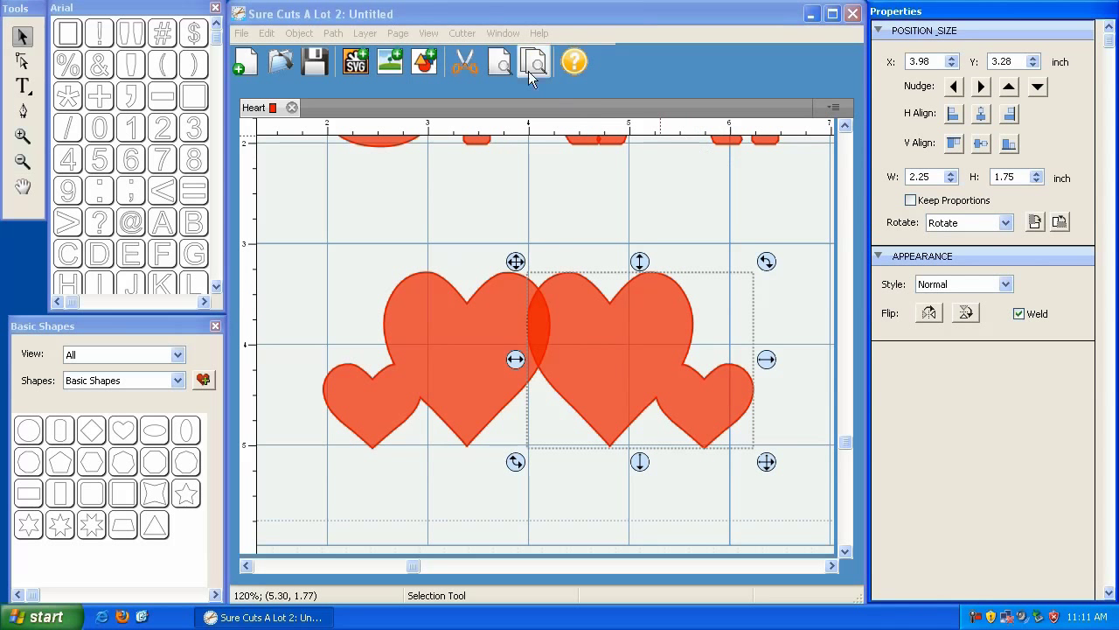